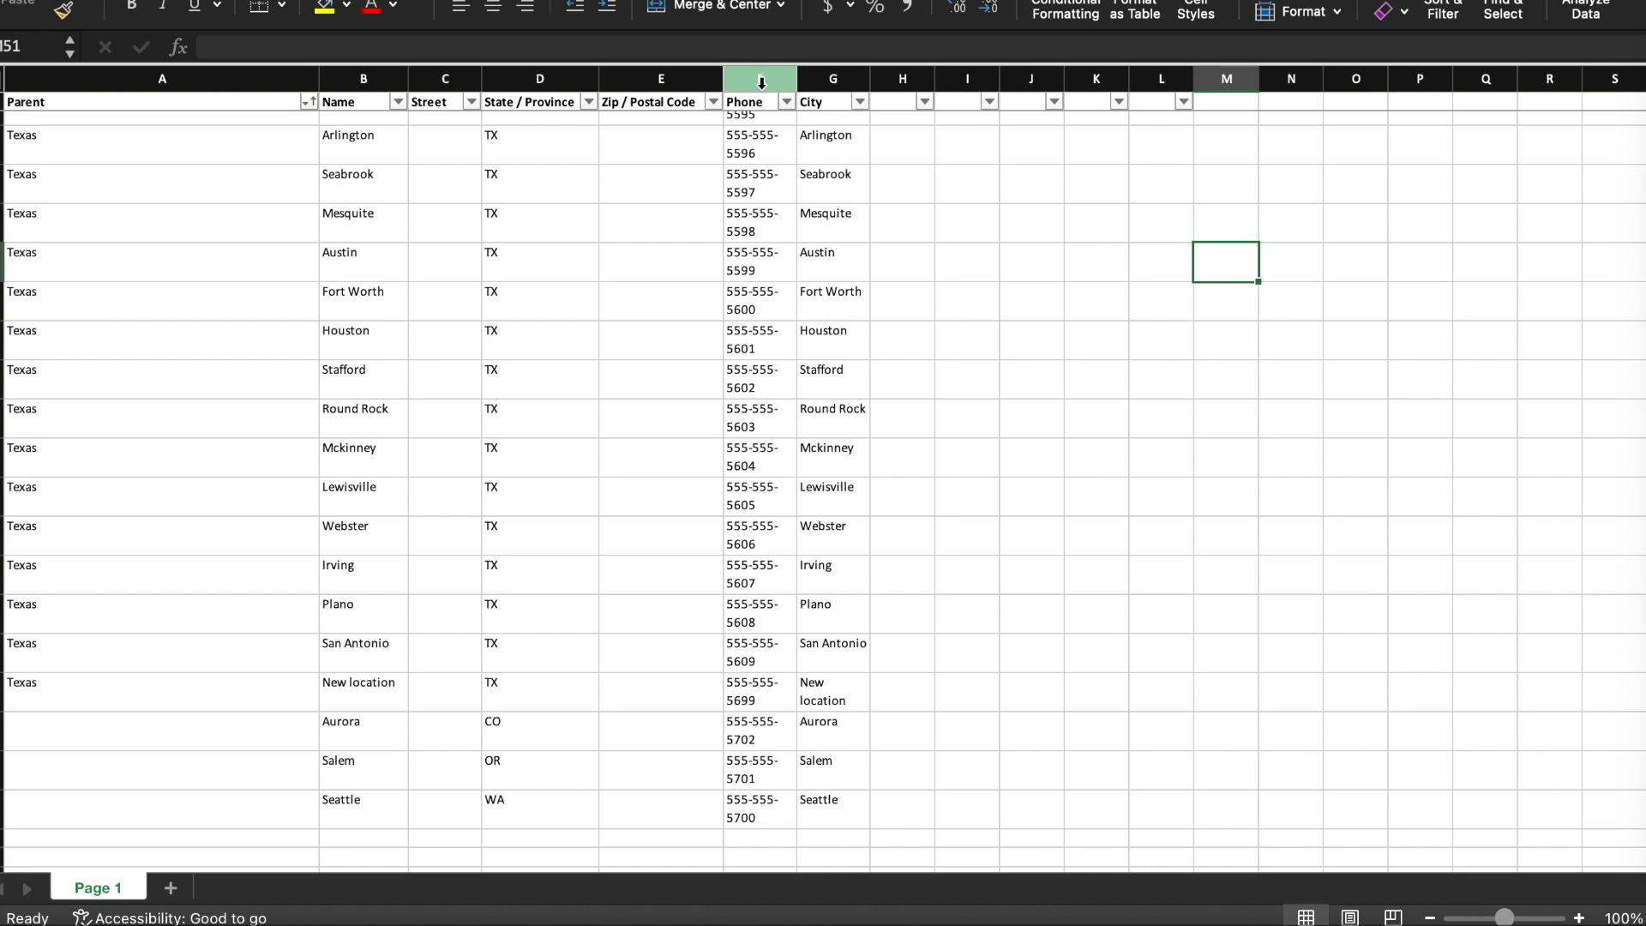
Select the Excel Phone column showing each location's 555-555 number
left_click(761, 81)
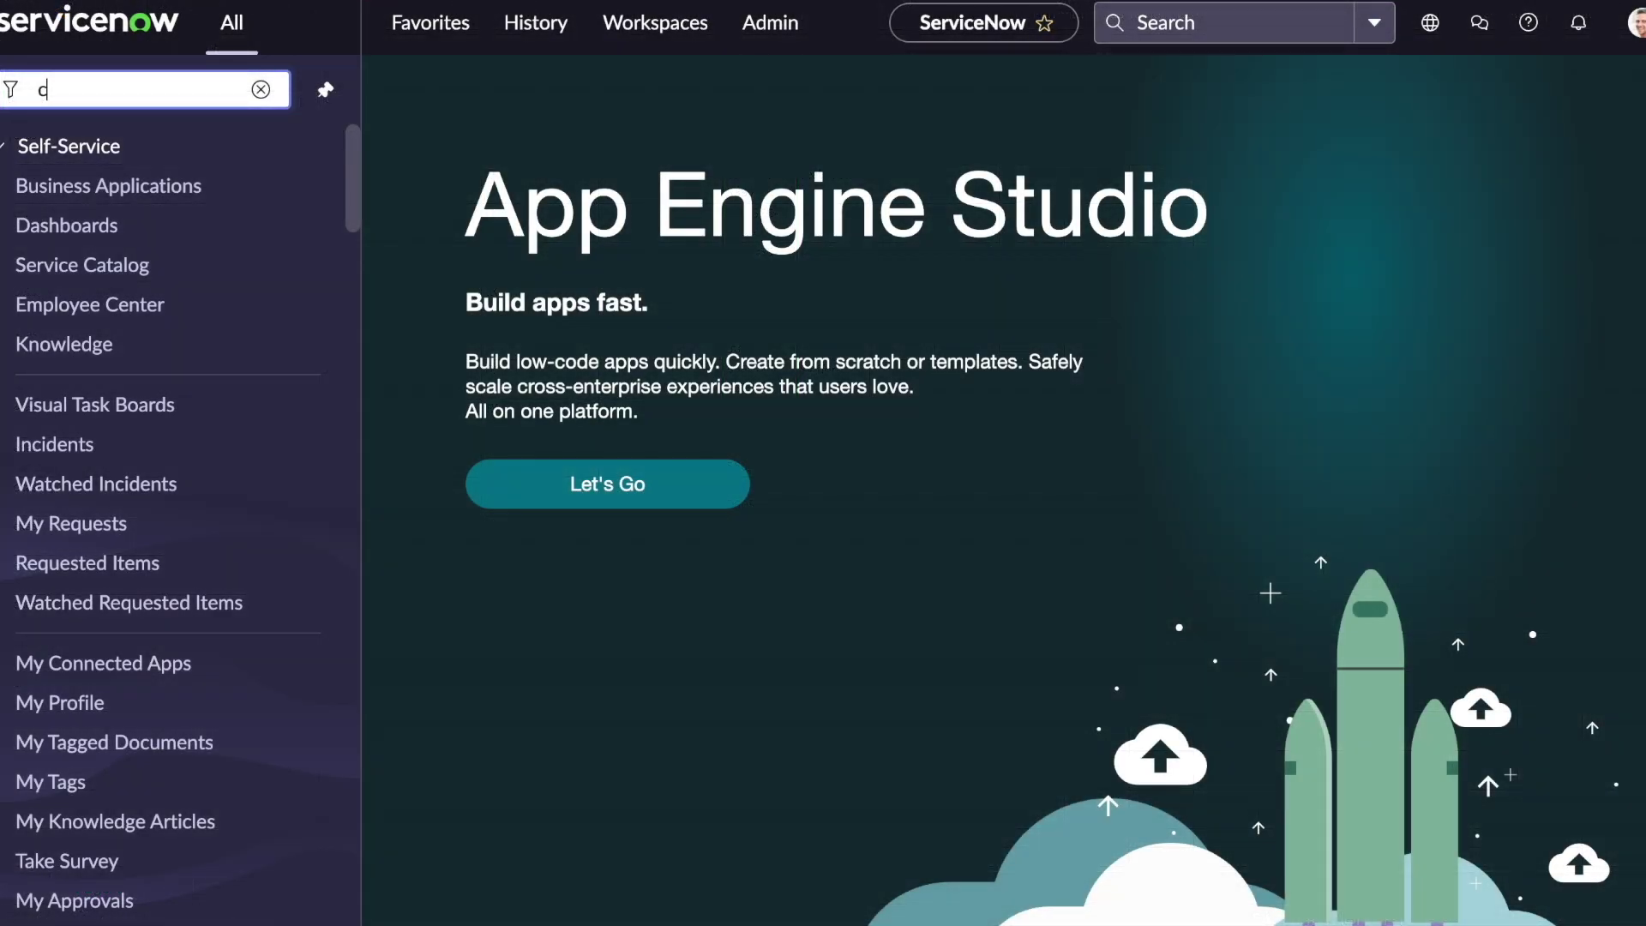
Add a new CI identifier named 'Location' that applies to the Location (cmn_location) table
type("i")
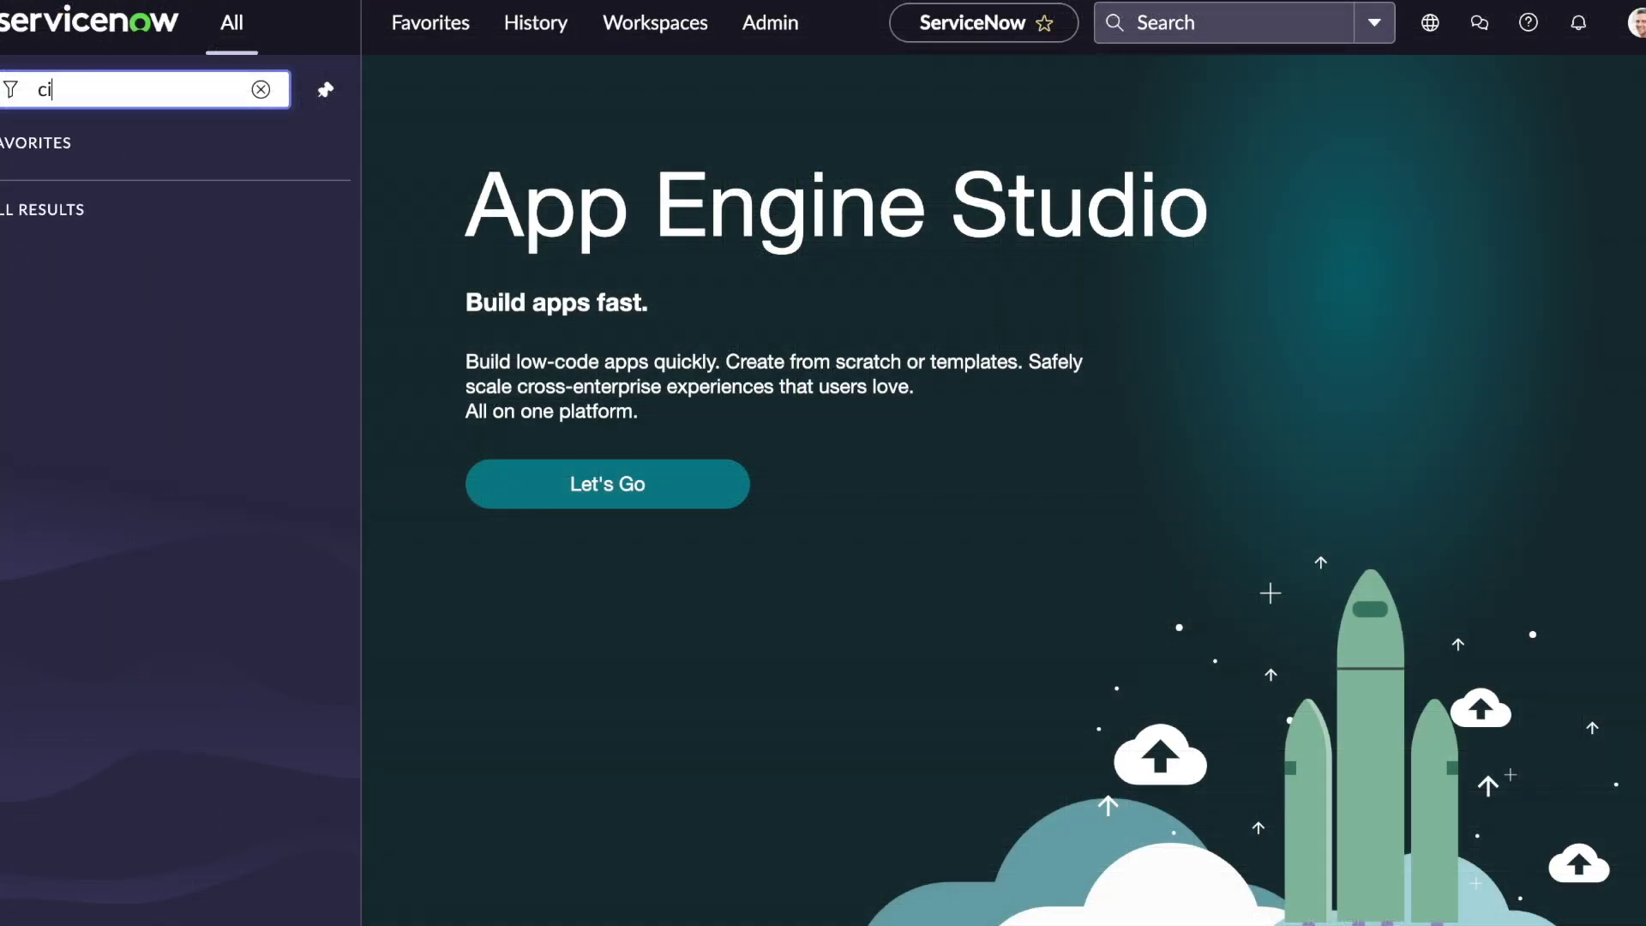
type(" iden")
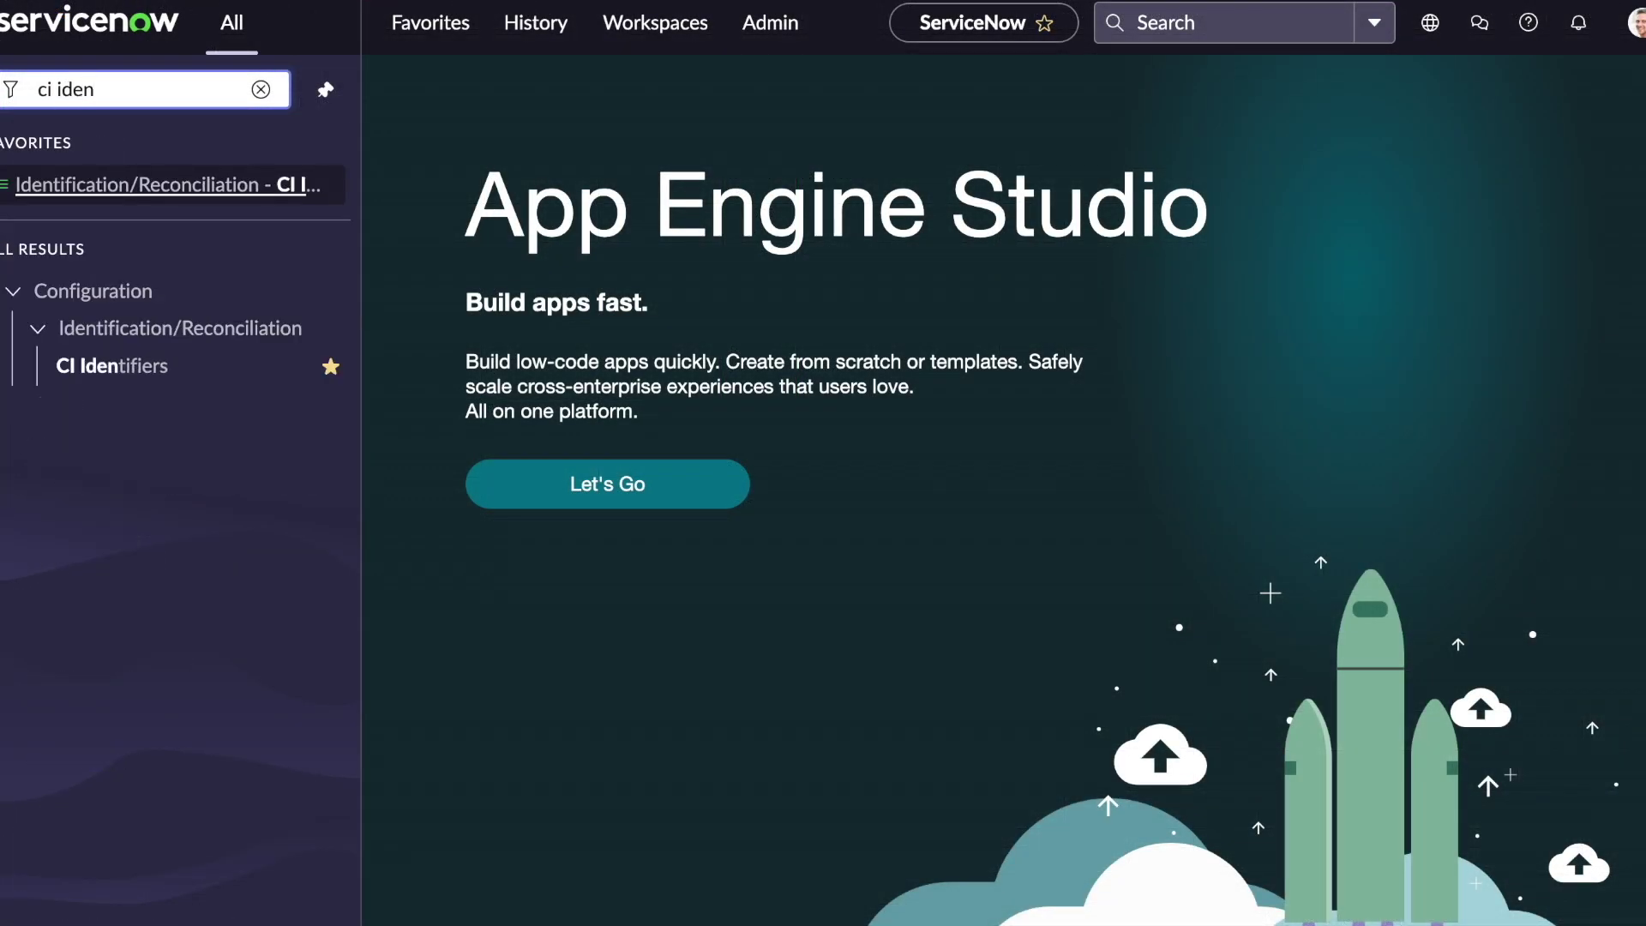
left_click(83, 371)
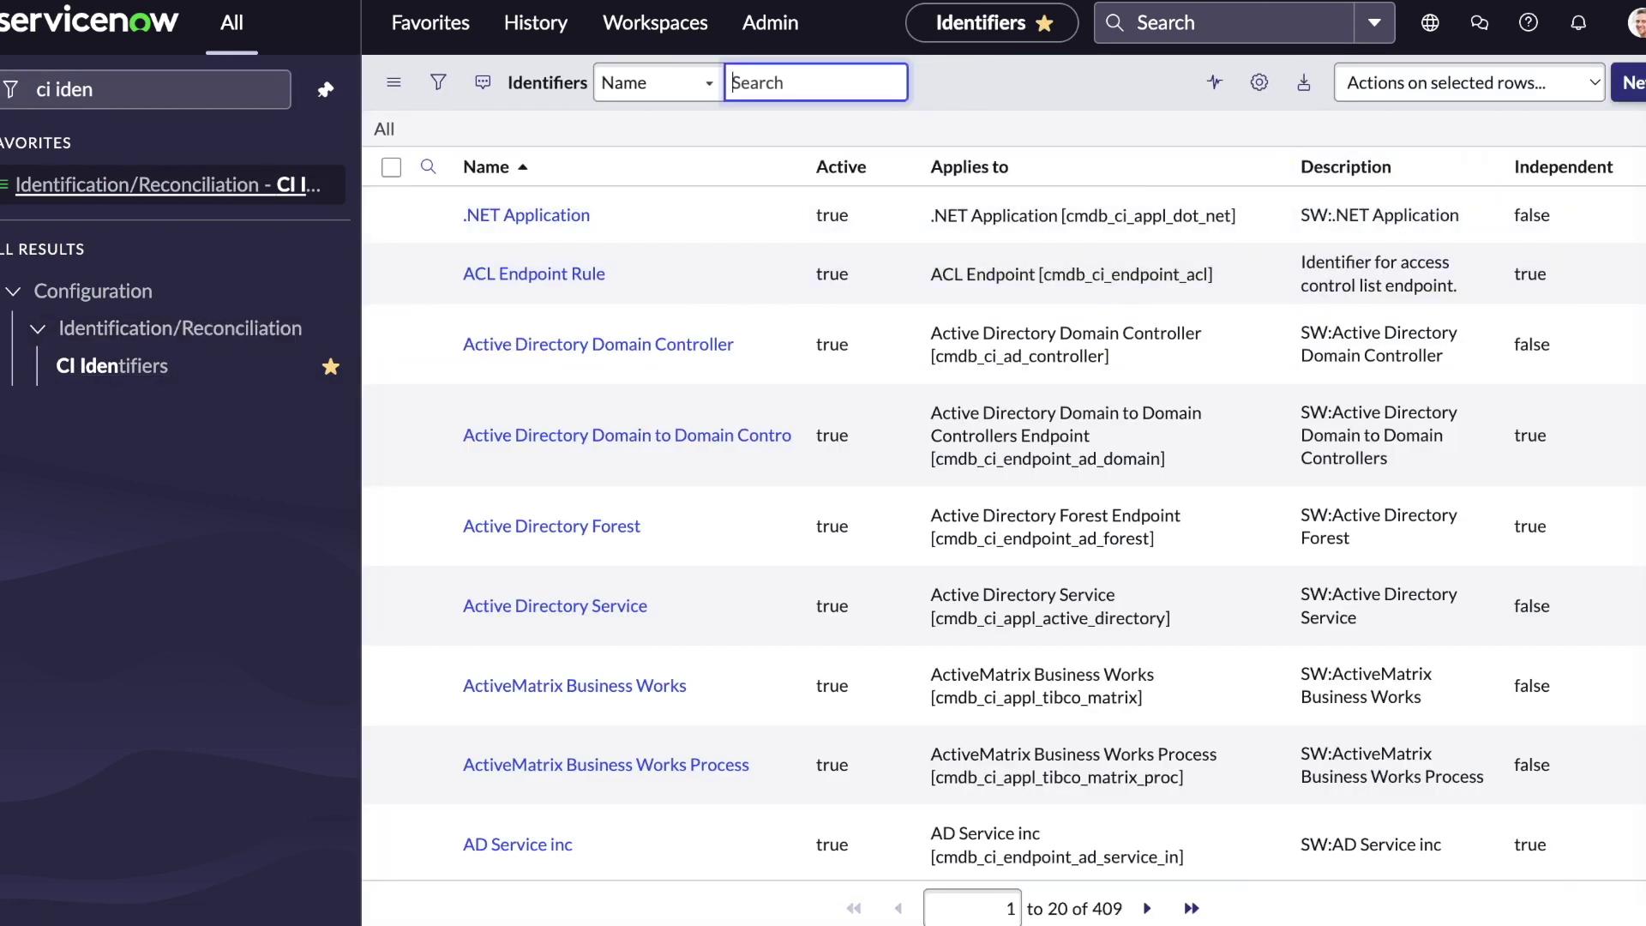
left_click(1629, 83)
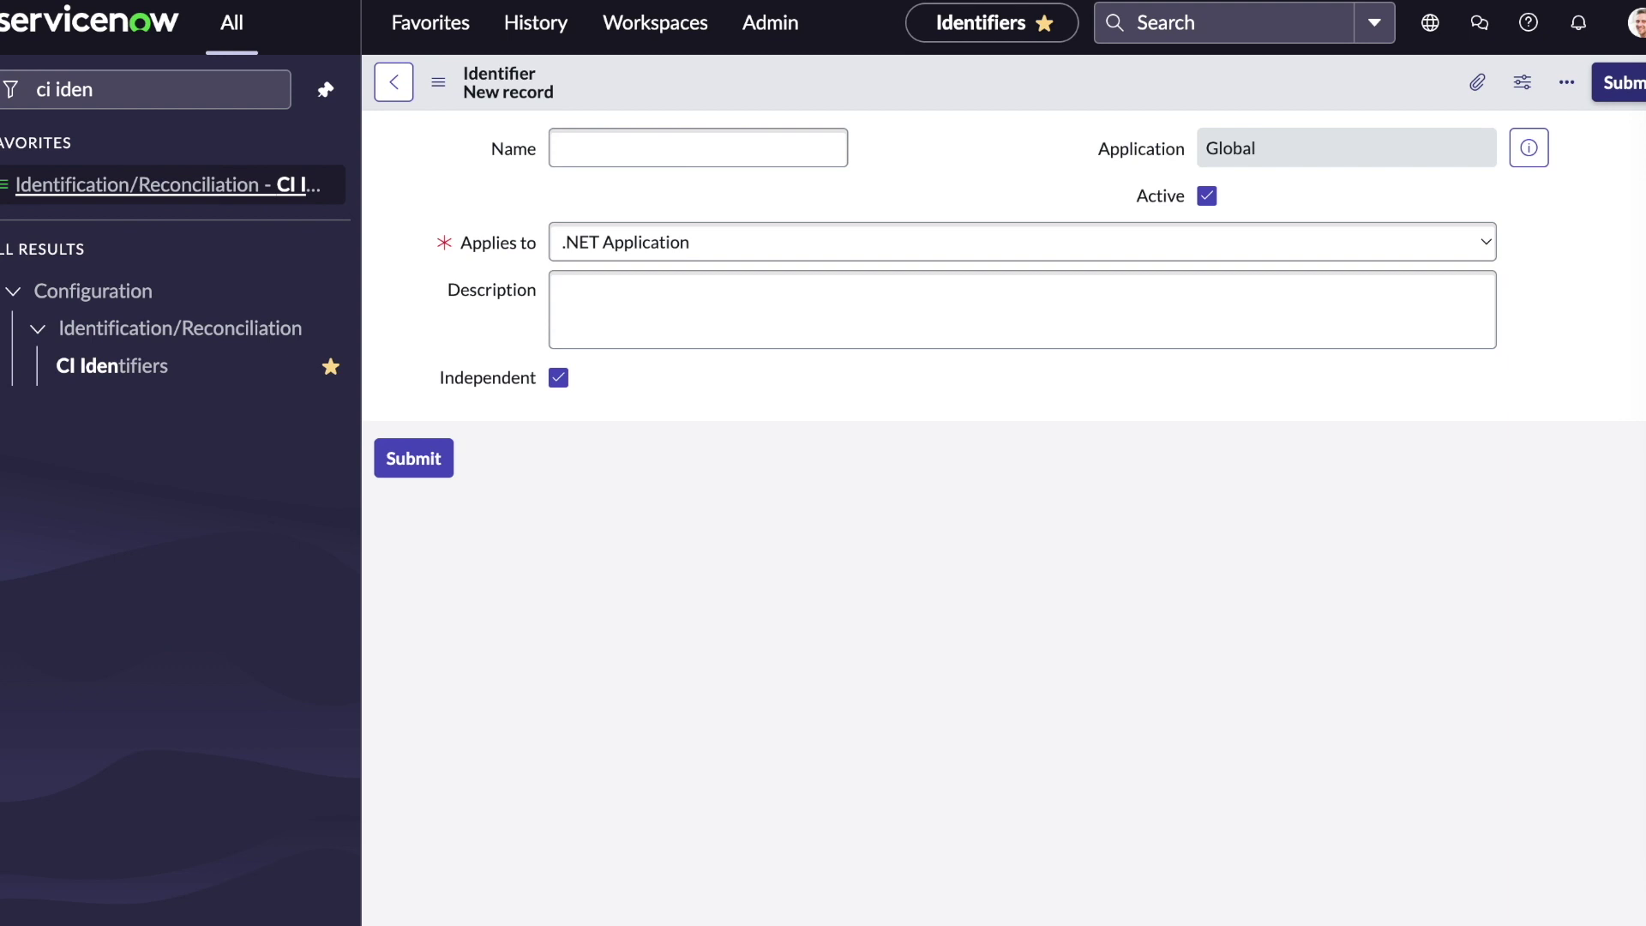
left_click(766, 151)
type("Location")
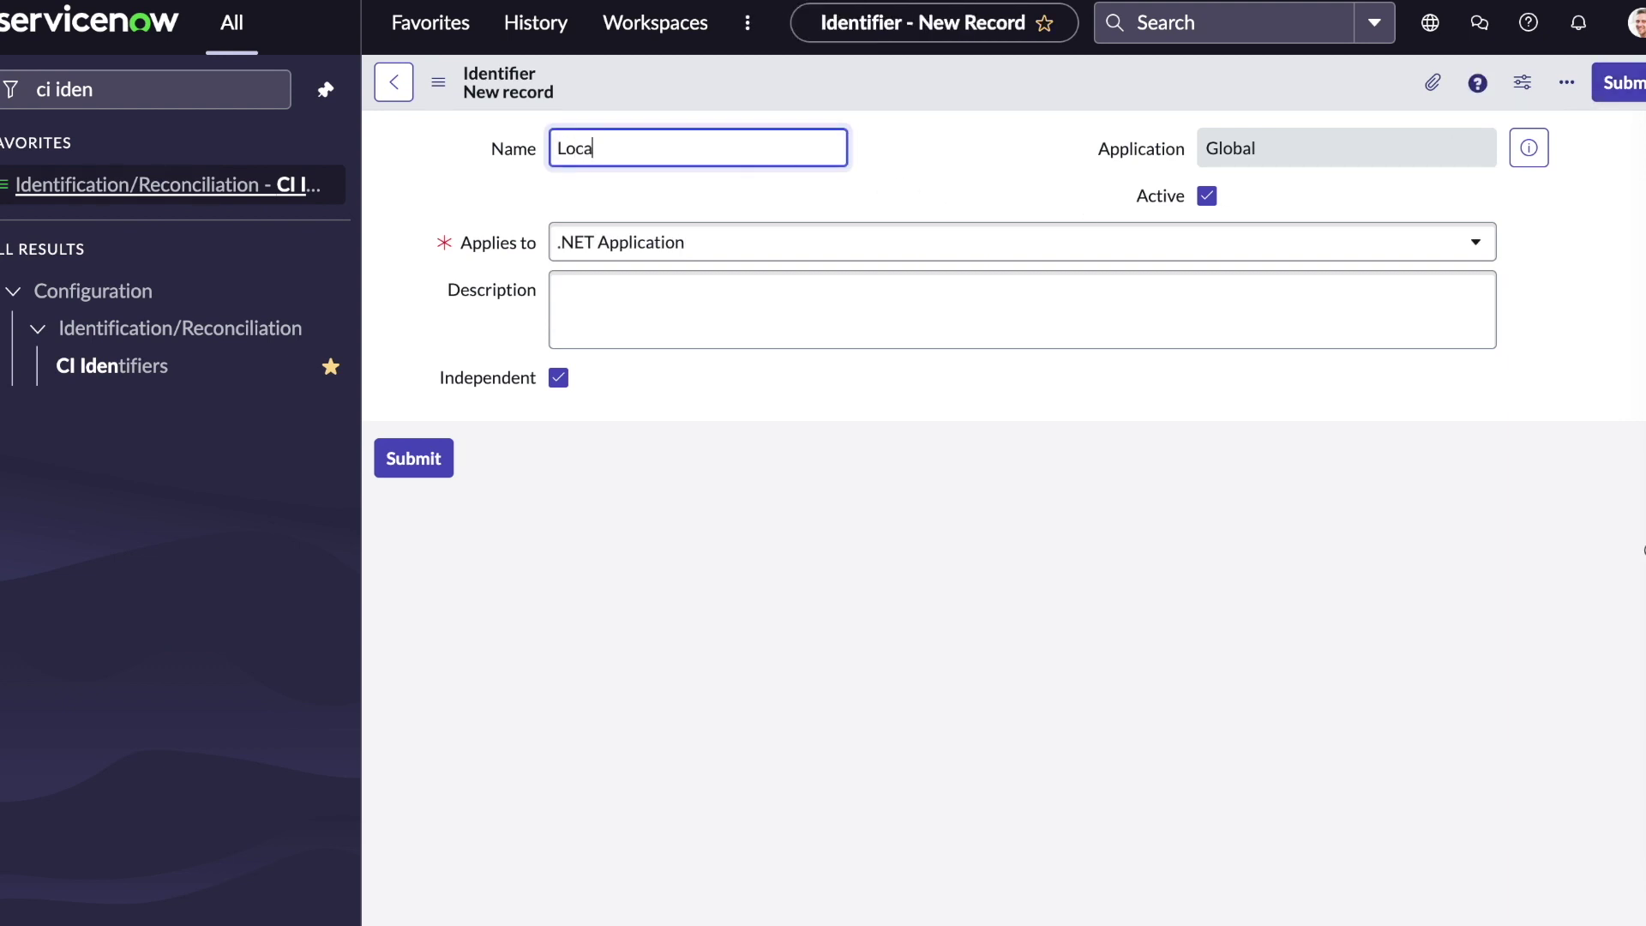
left_click(632, 242)
type("locatio")
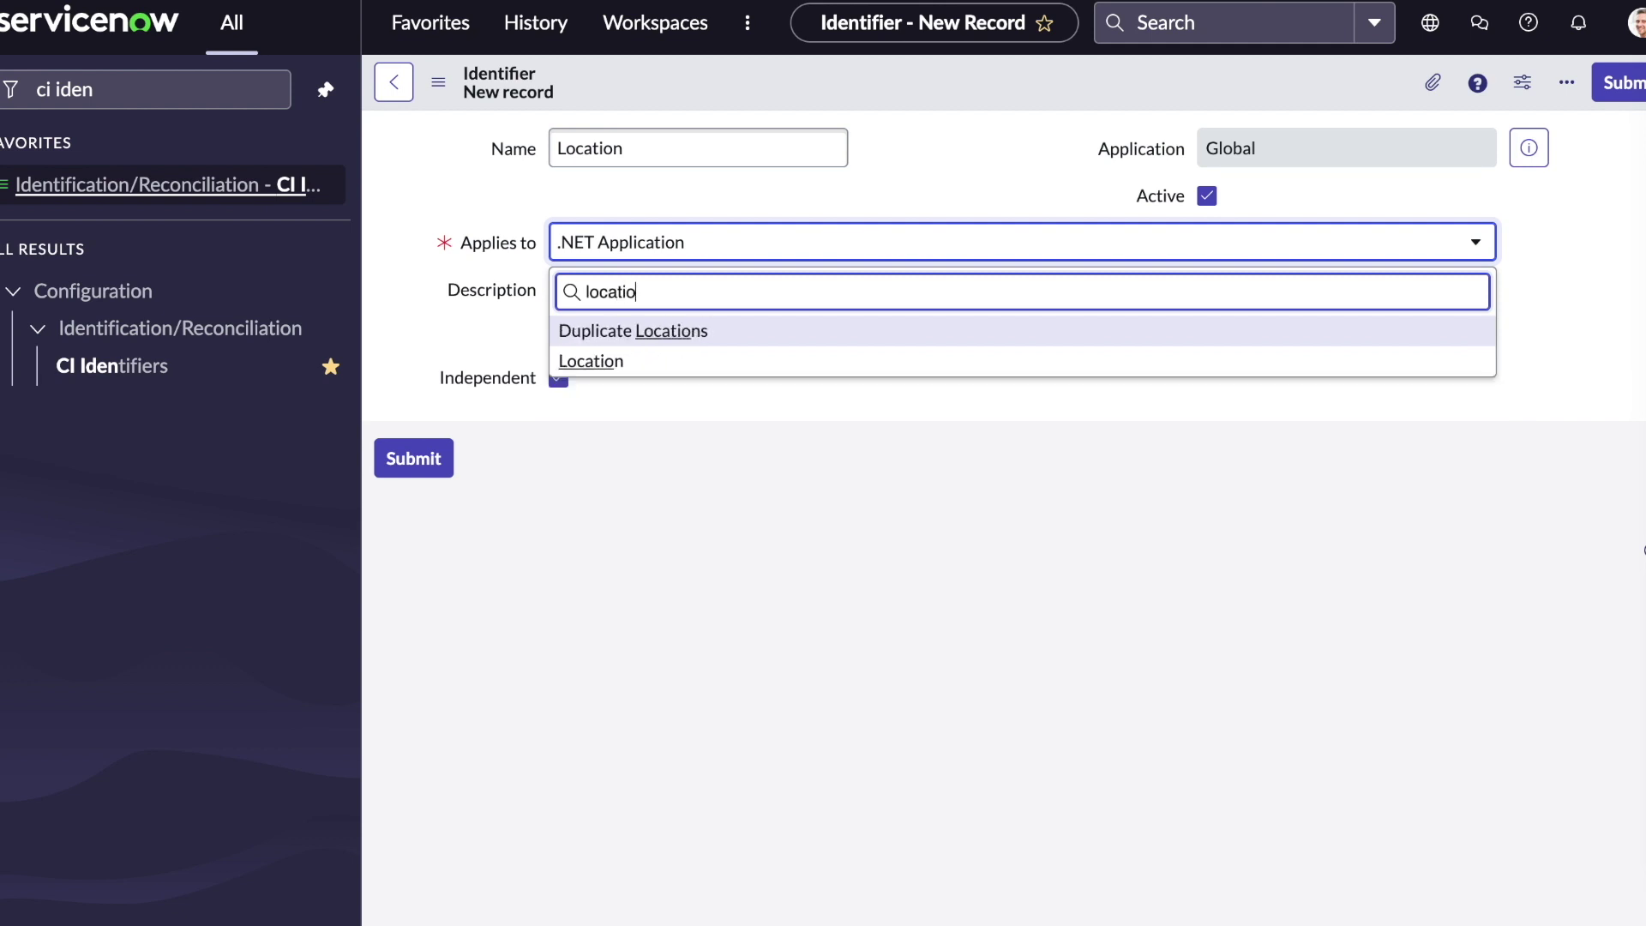
left_click(588, 361)
left_click(414, 458)
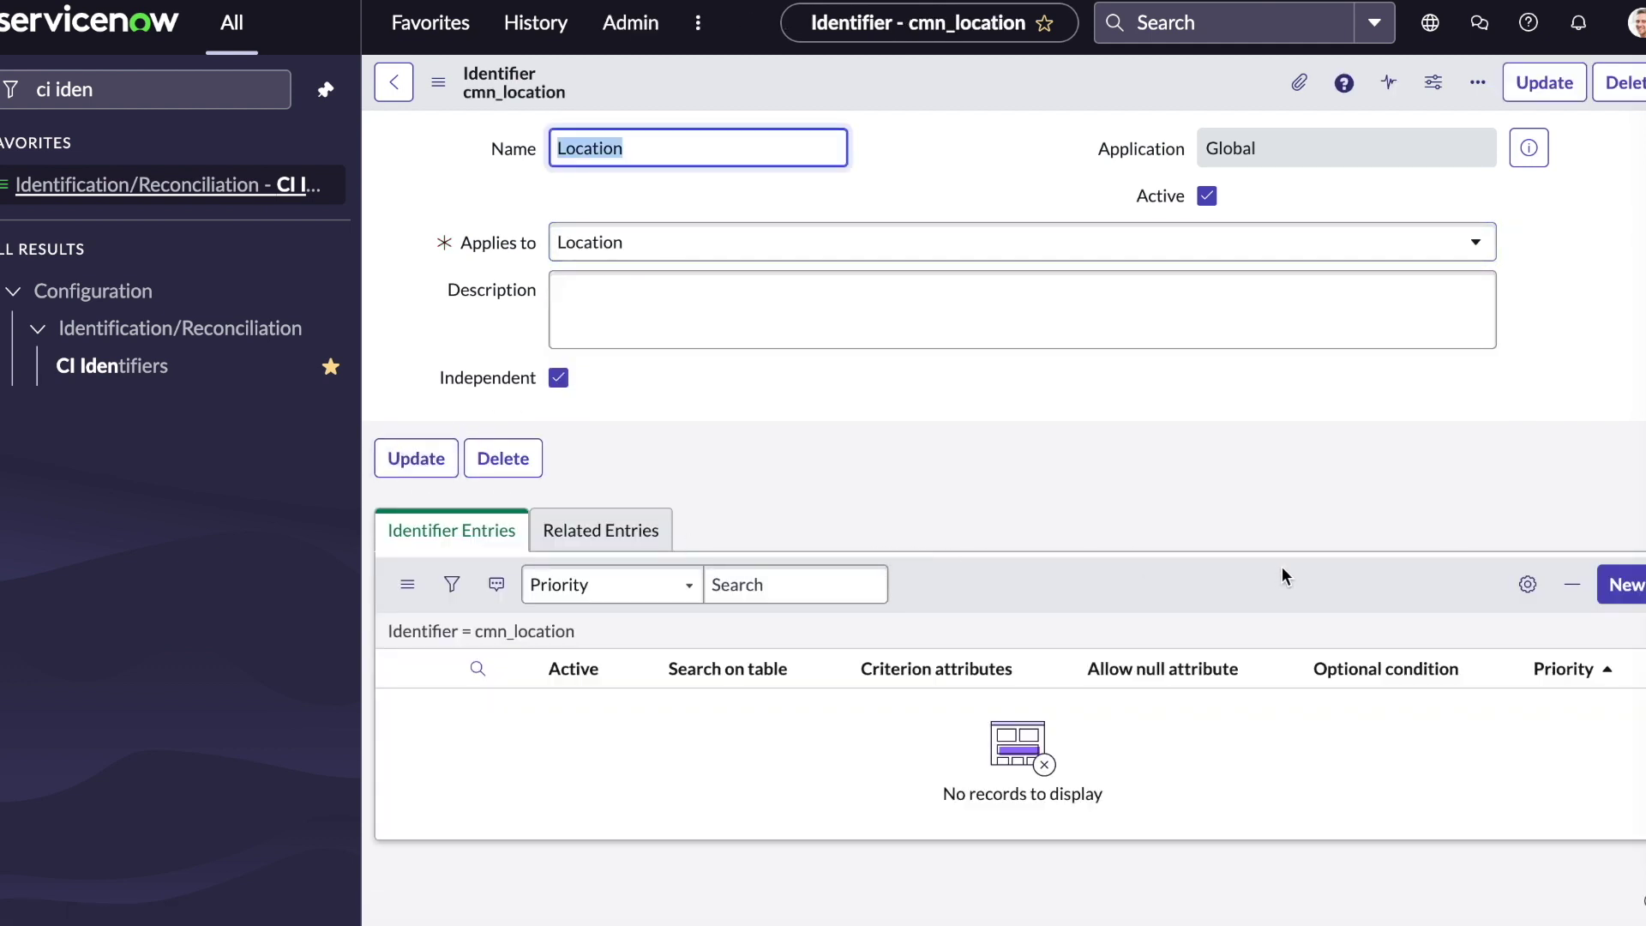
Add an identifier entry that searches the Location table on the Name and Parent attributes
left_click(1629, 586)
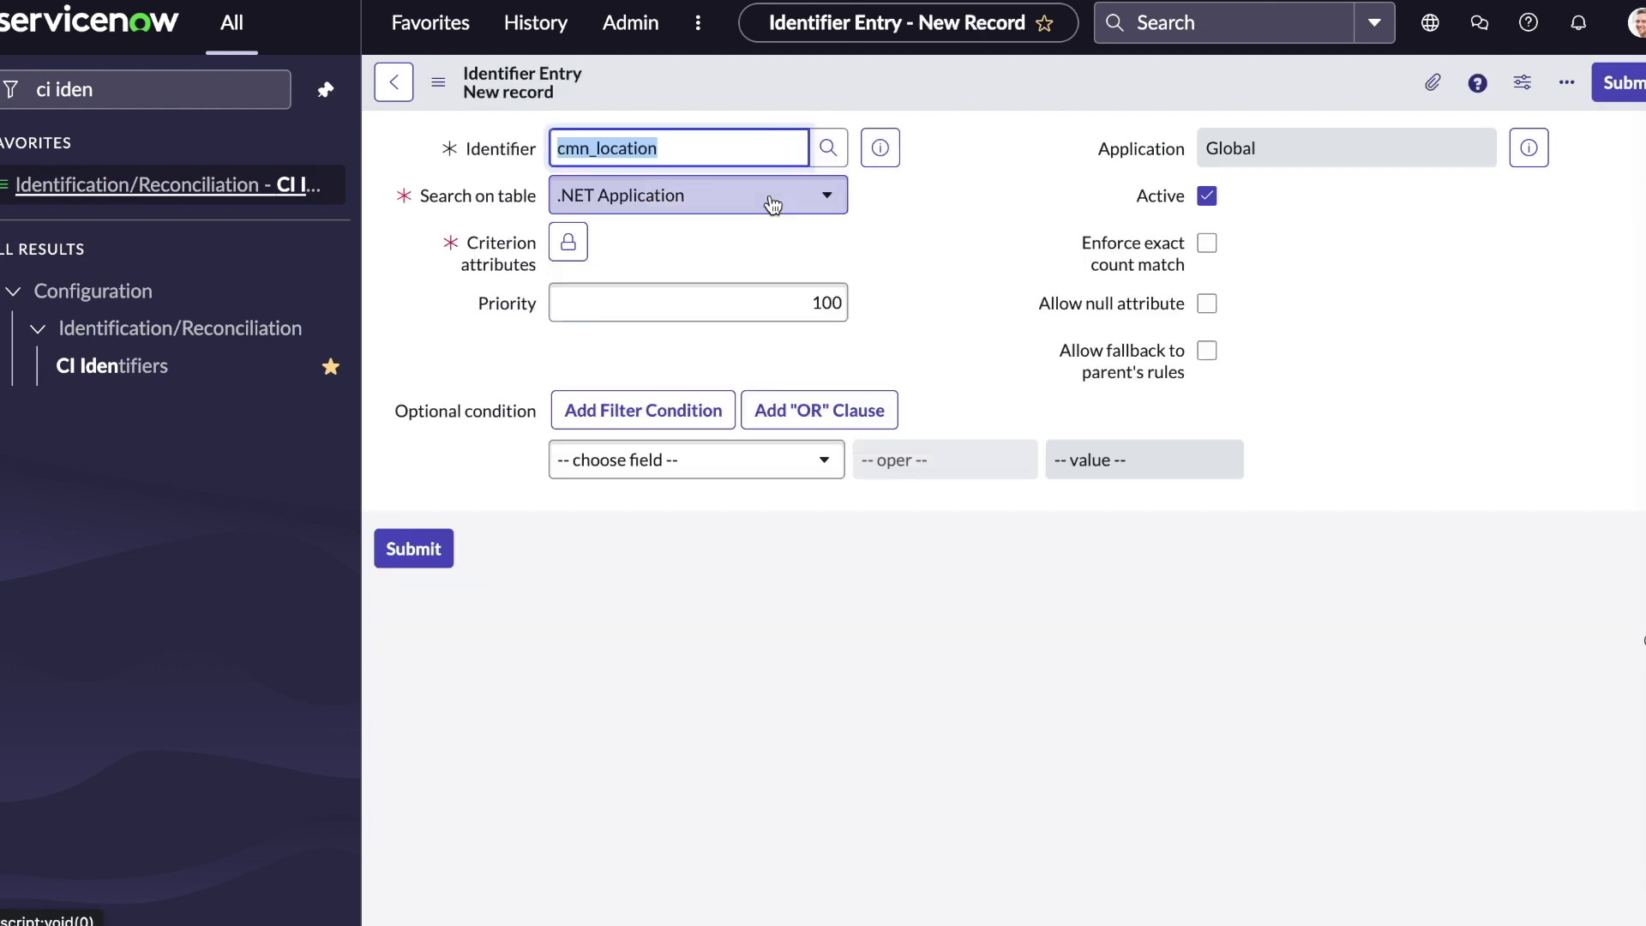
left_click(772, 203)
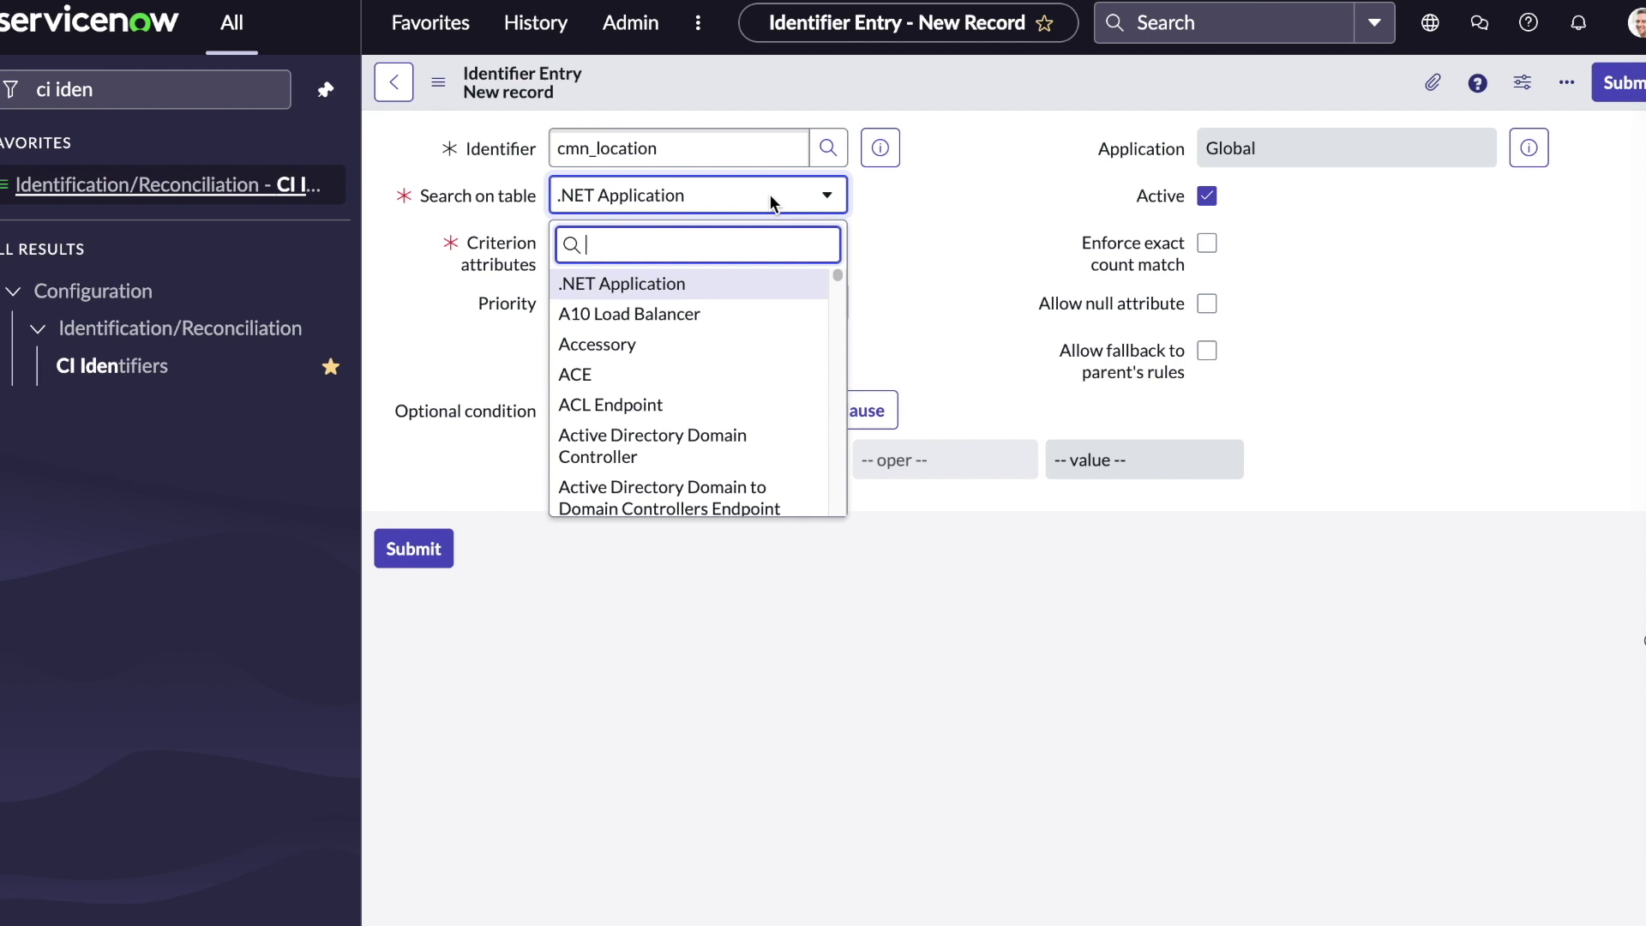
type("locati")
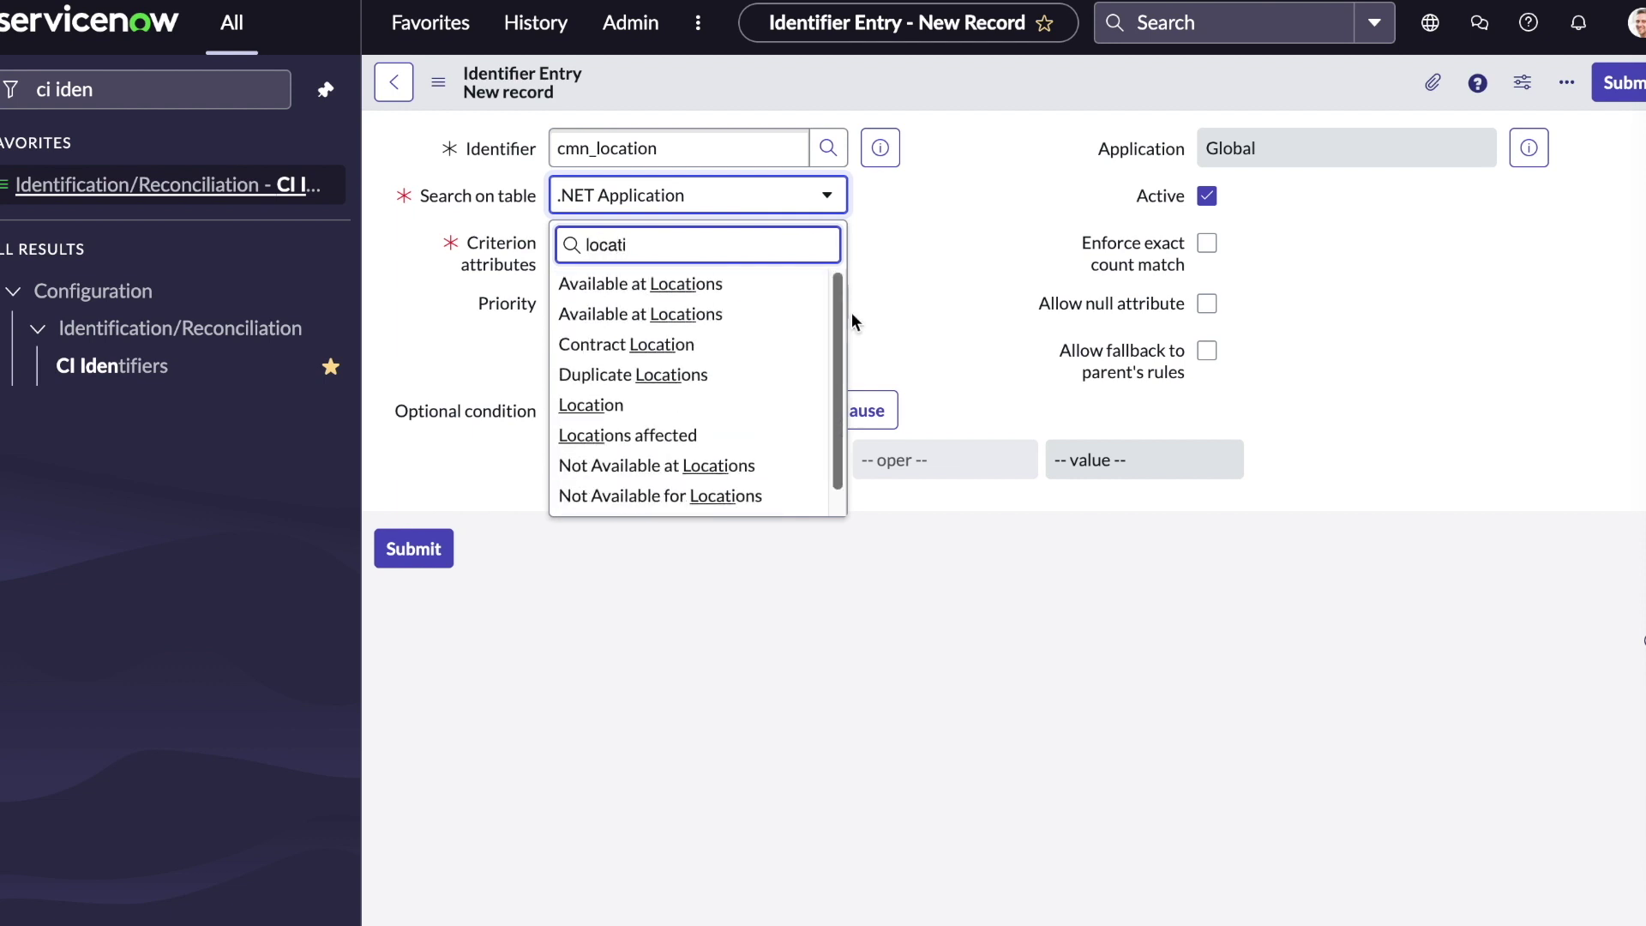
left_click(742, 412)
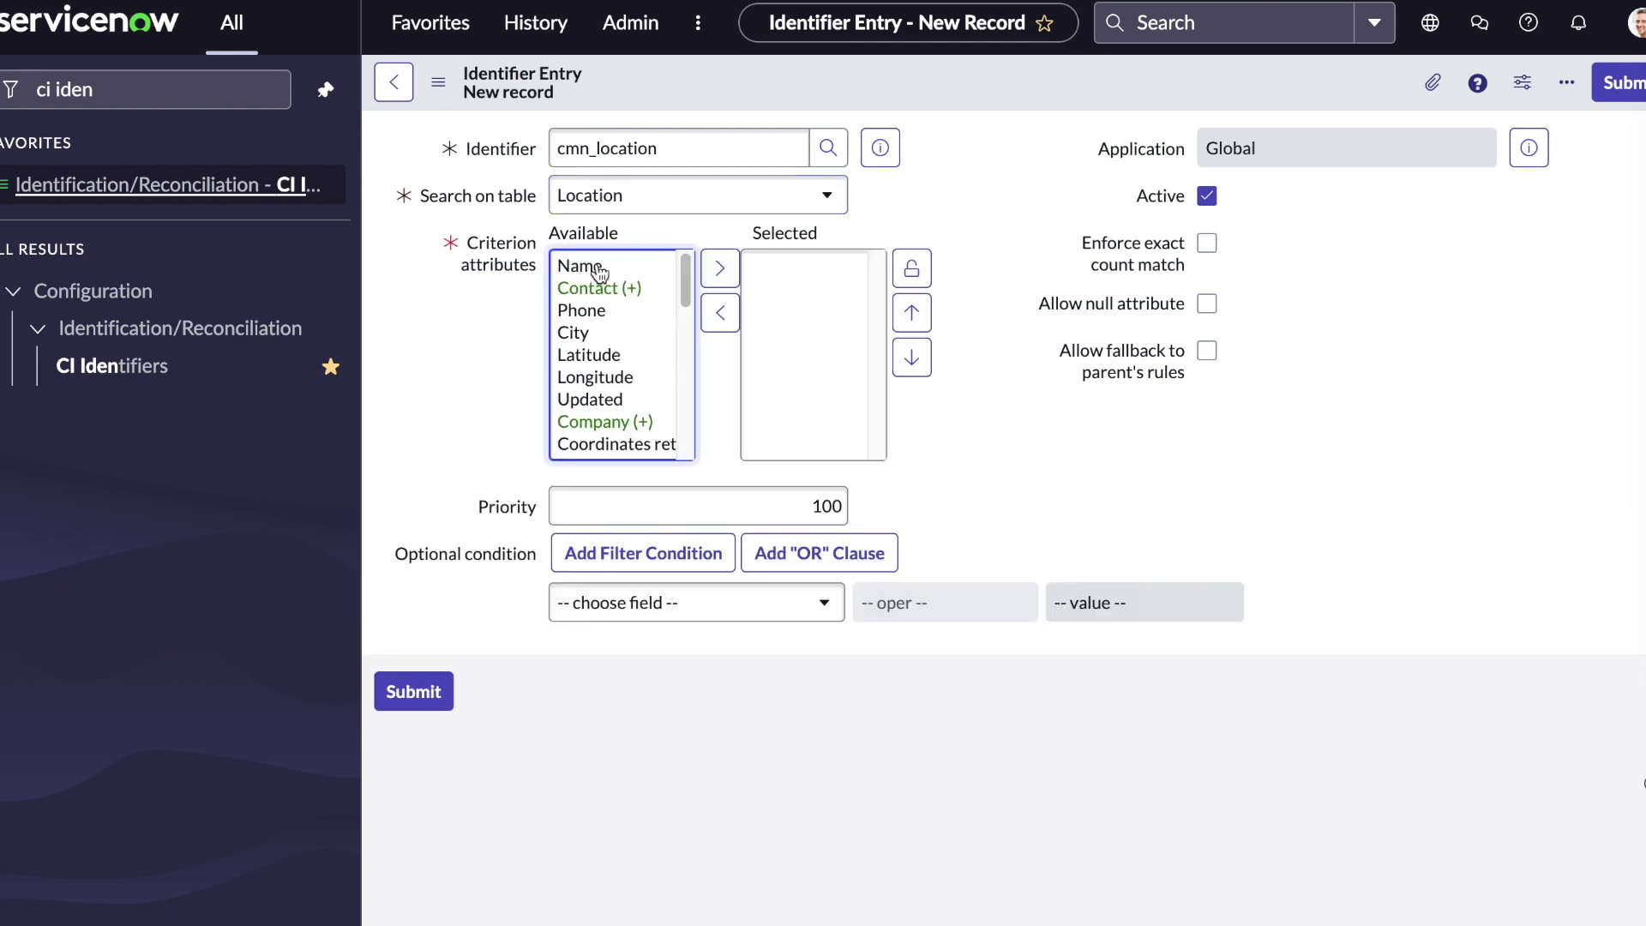
double_click(599, 268)
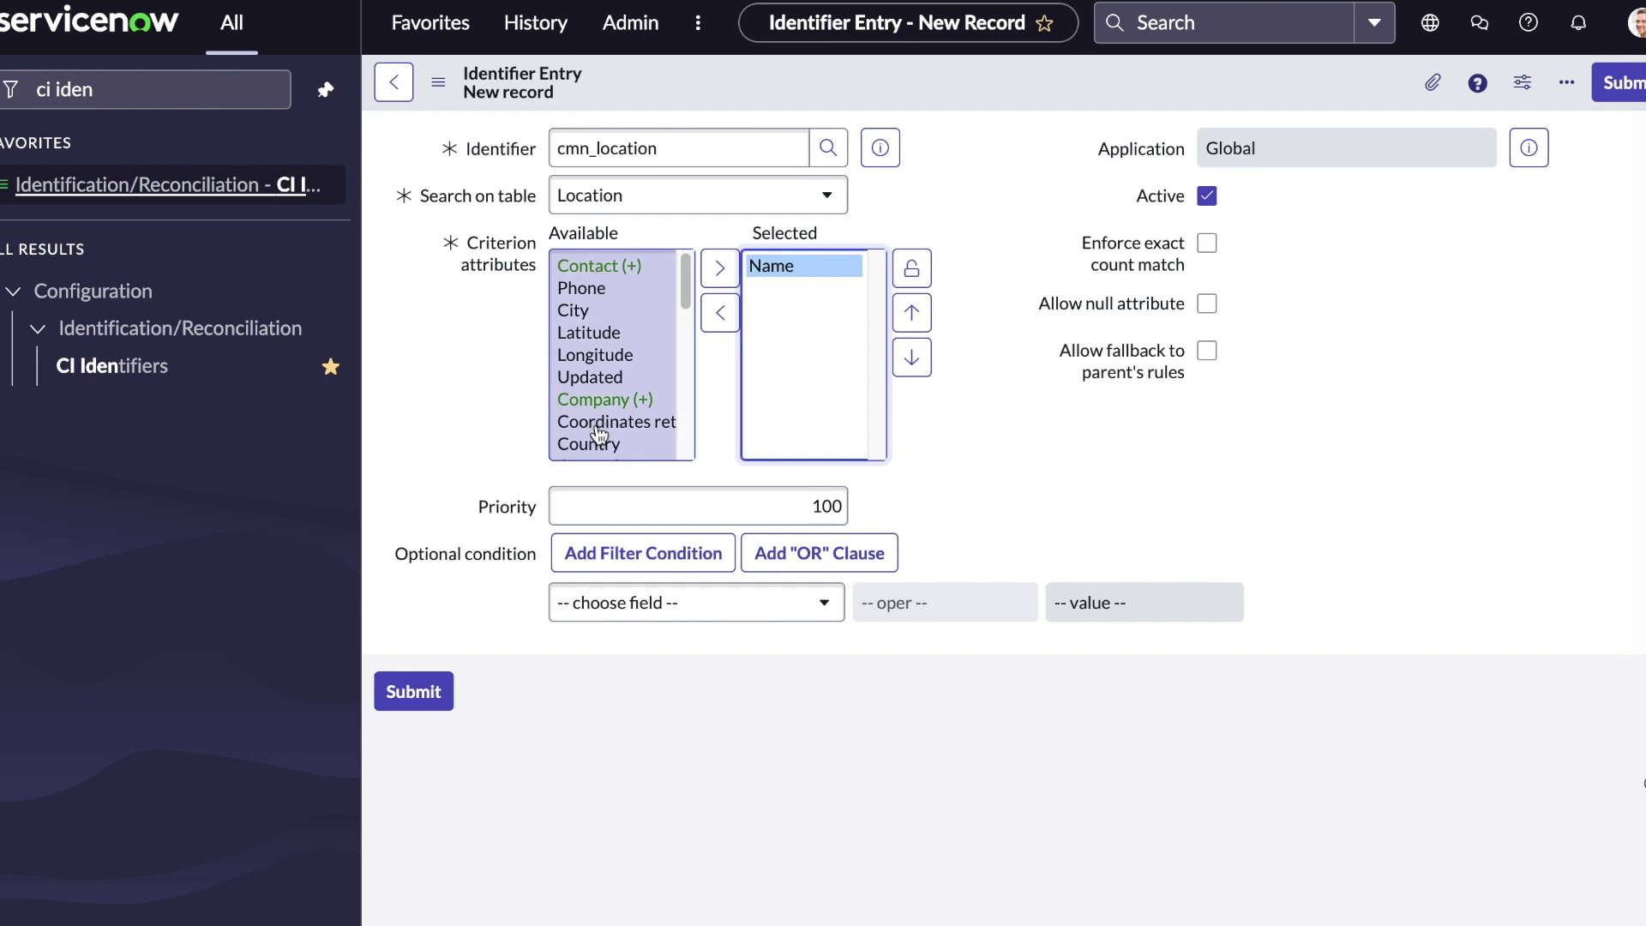
scroll(609, 351, "down", 5)
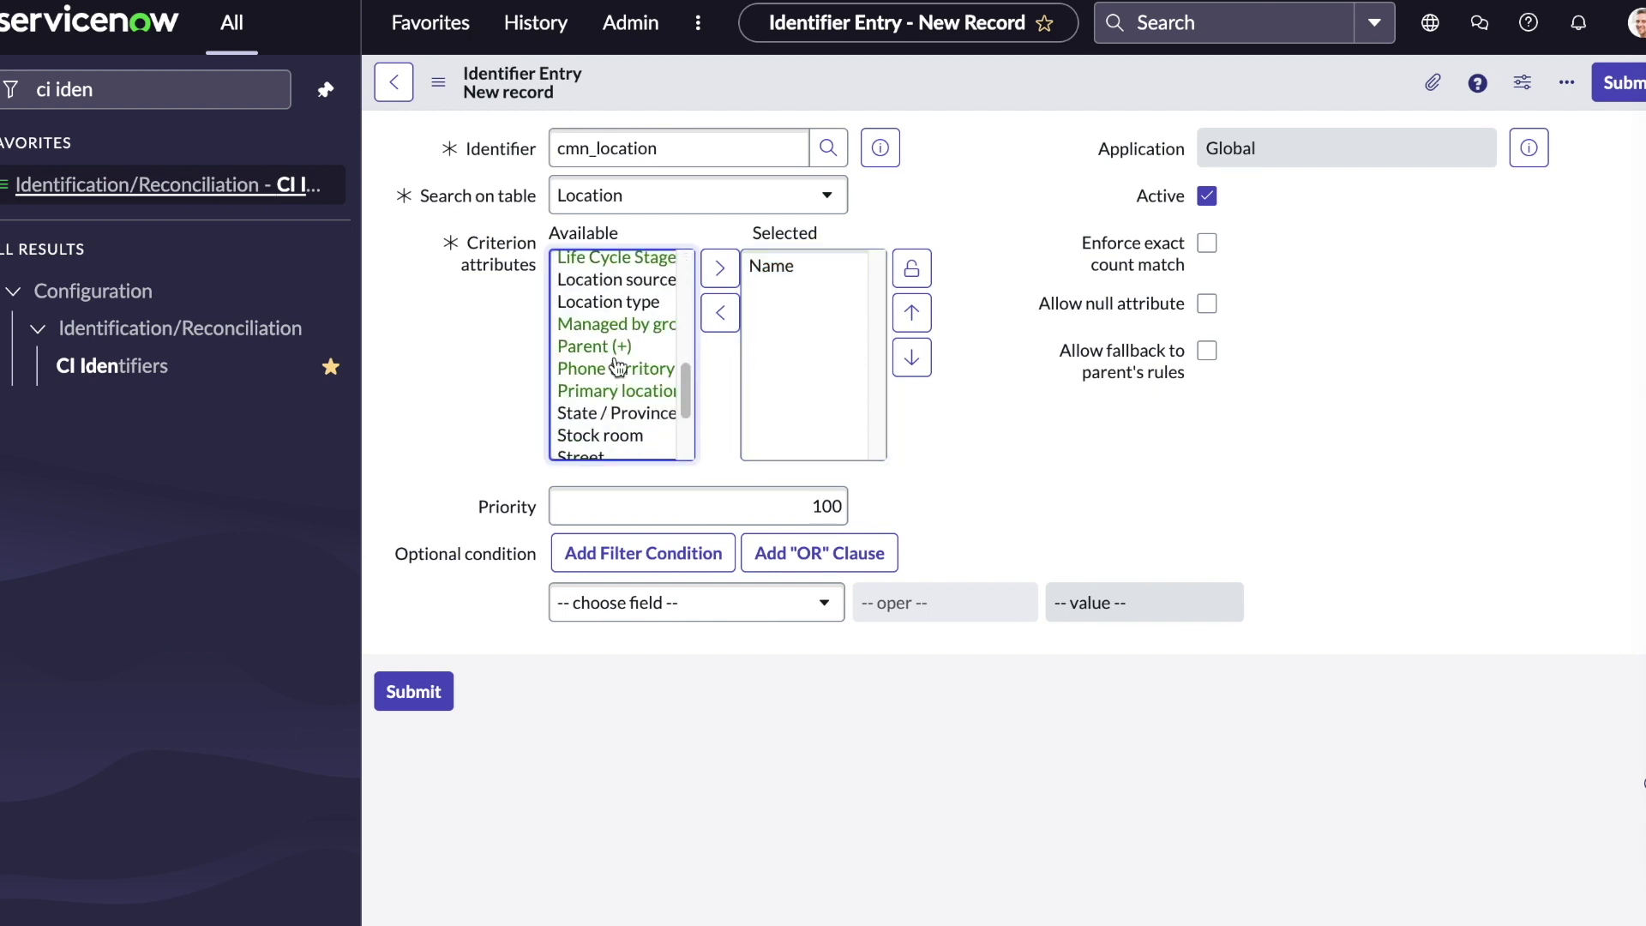
double_click(609, 347)
left_click(1620, 82)
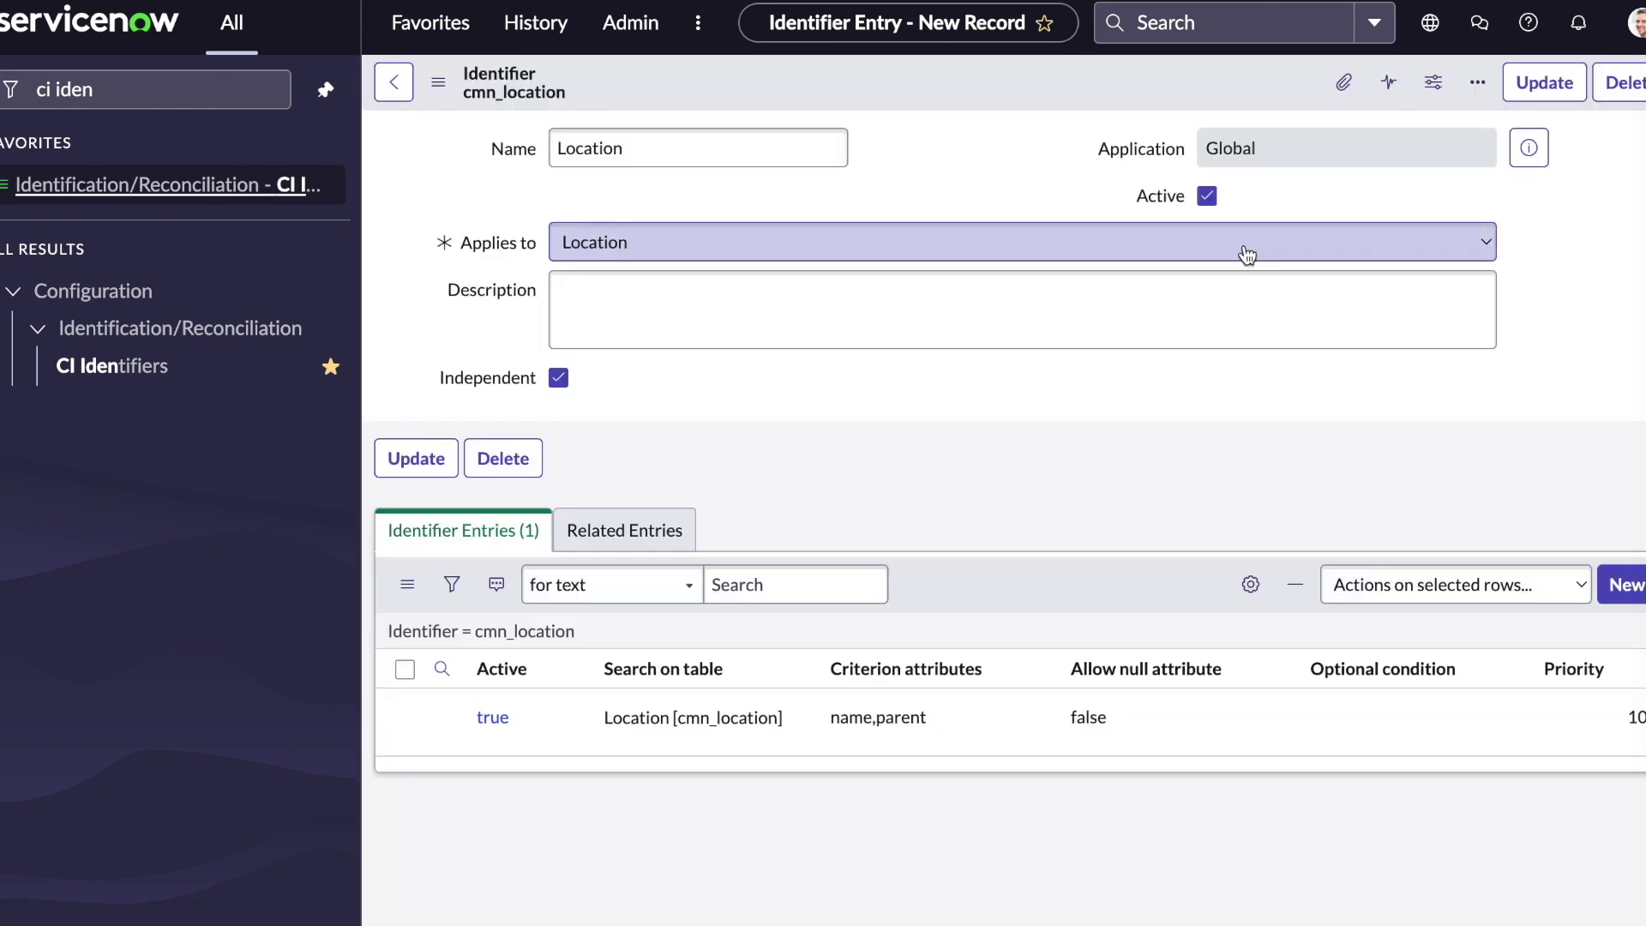
Add a Location table identifier entry matching on Name and State / Province, with priority 200
left_click(1620, 591)
left_click(657, 212)
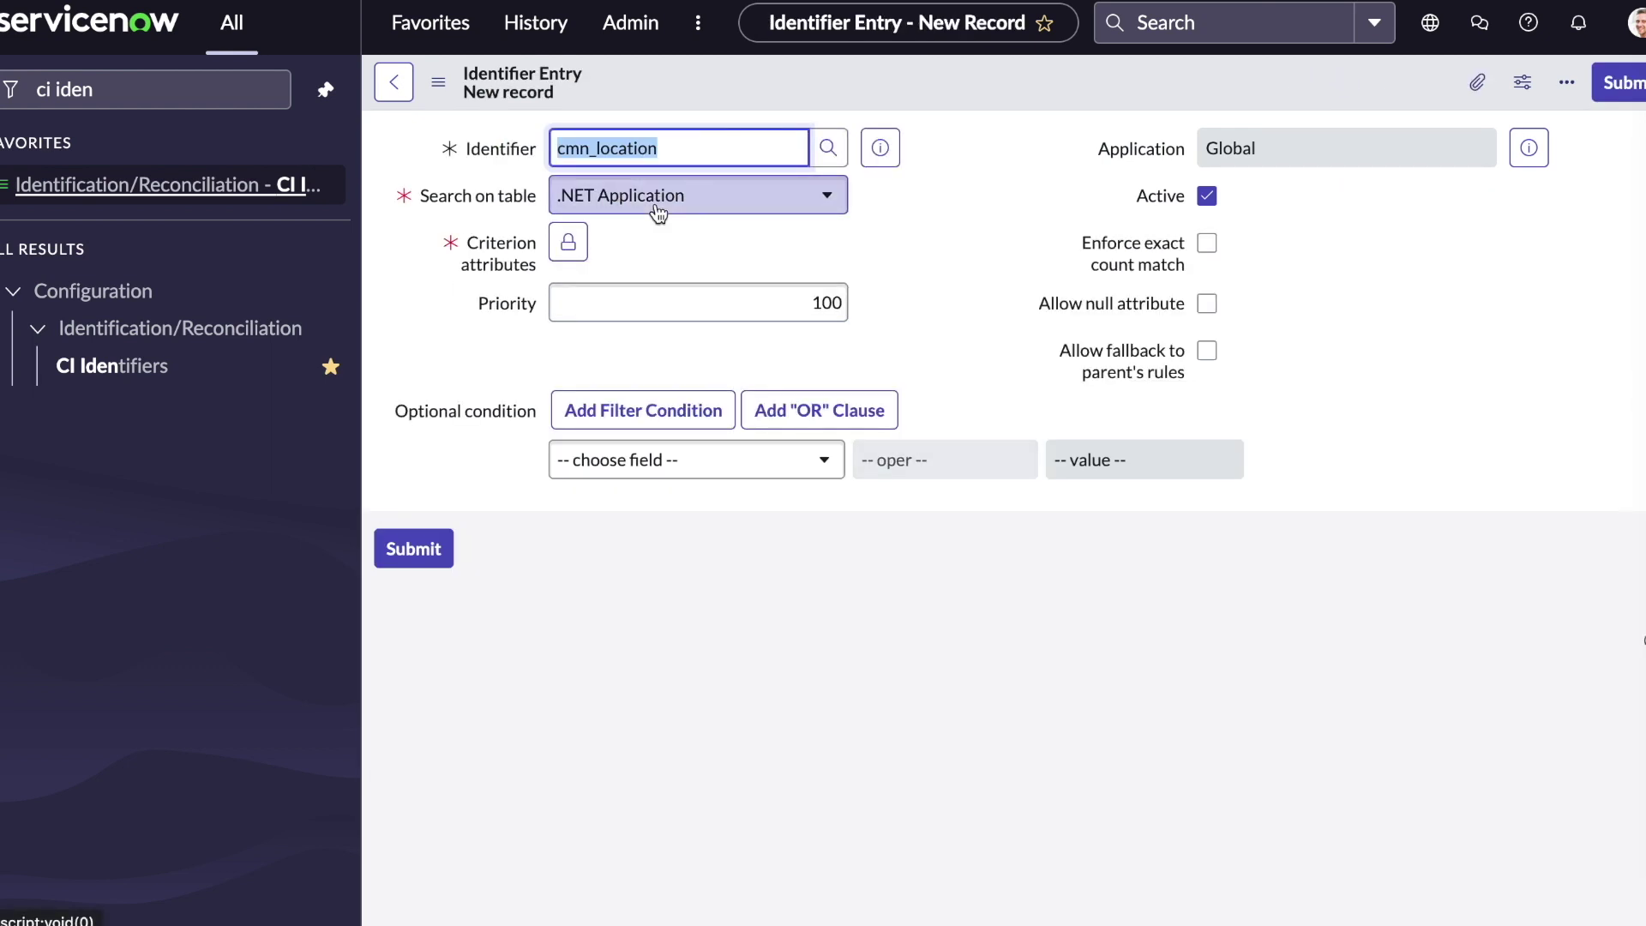
type("location")
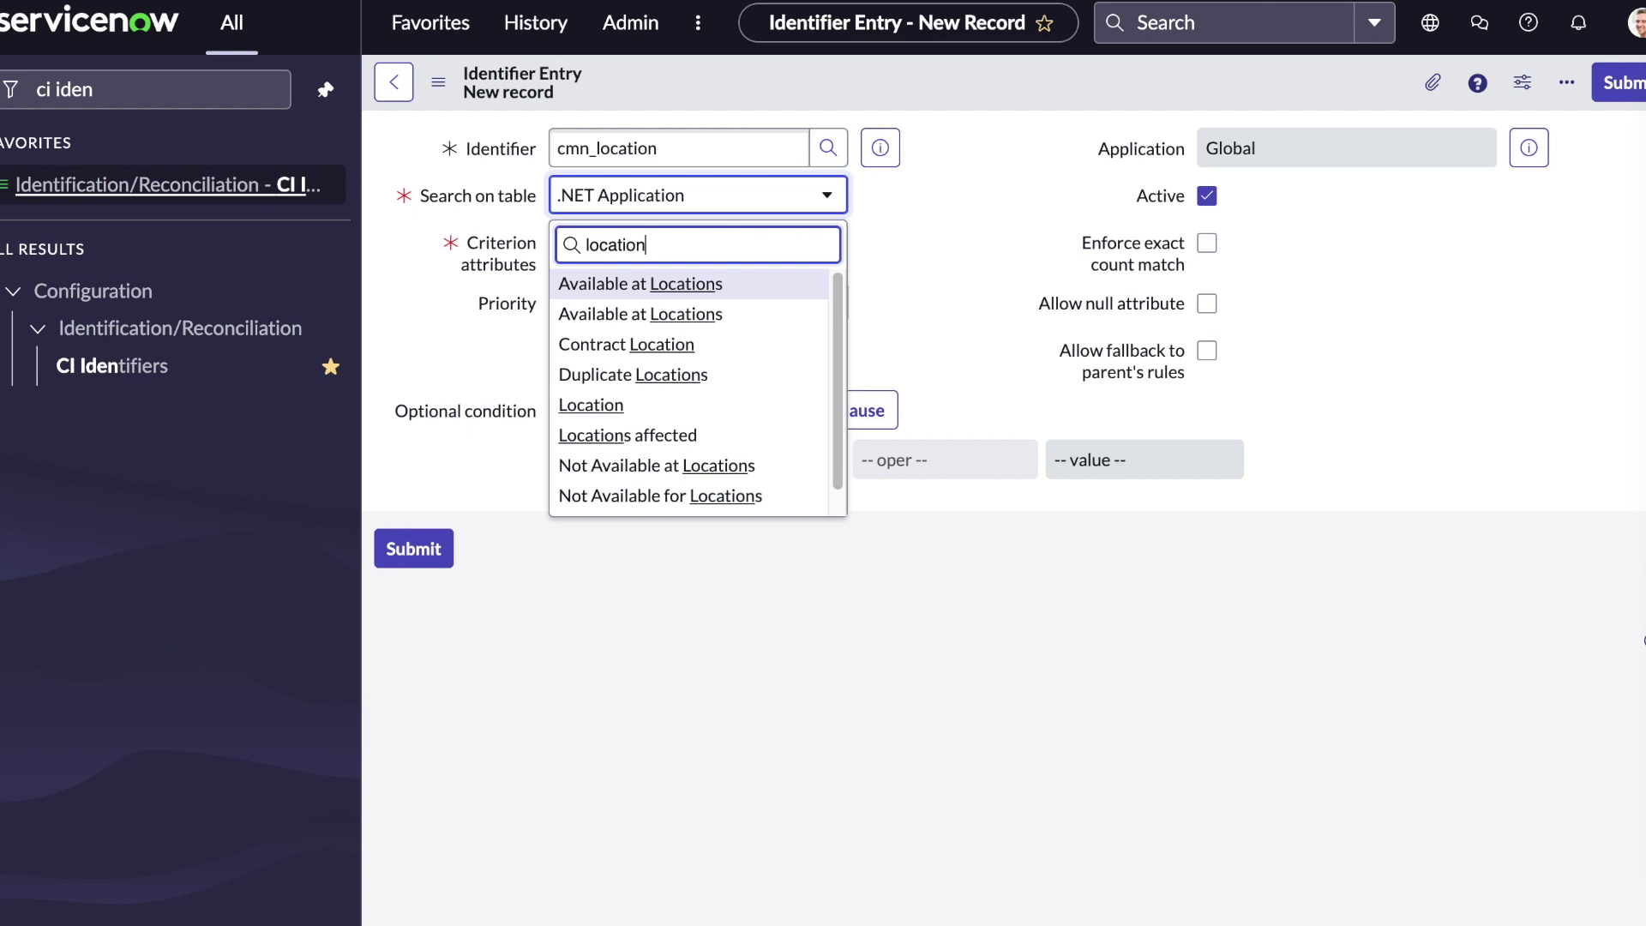
left_click(646, 403)
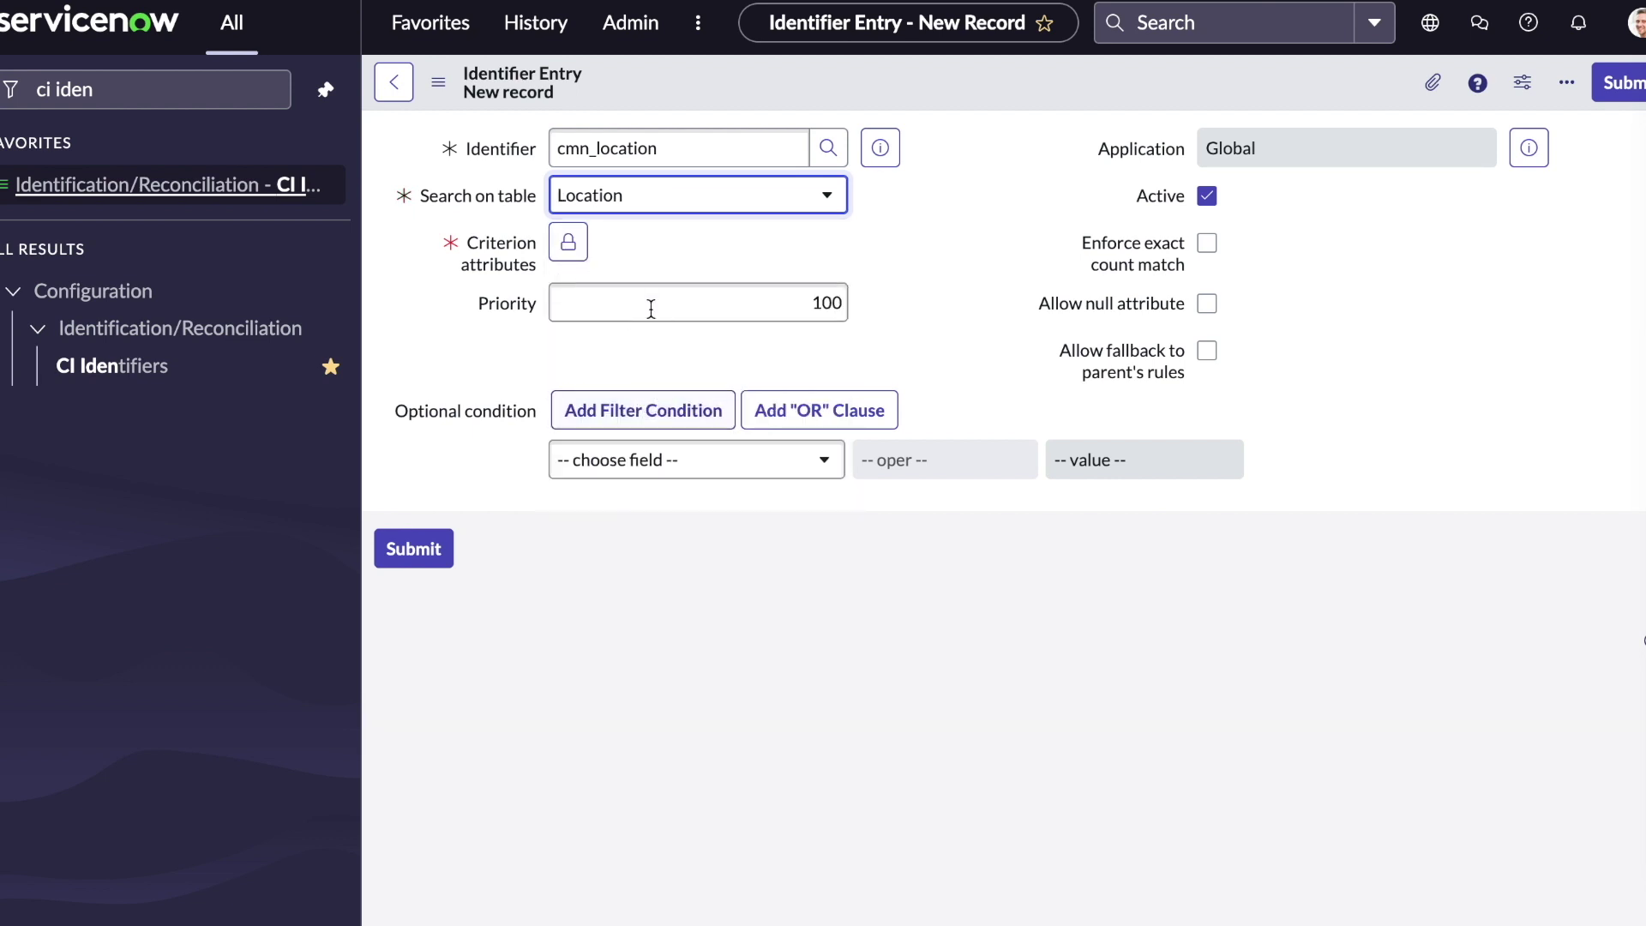
left_click(568, 243)
double_click(596, 266)
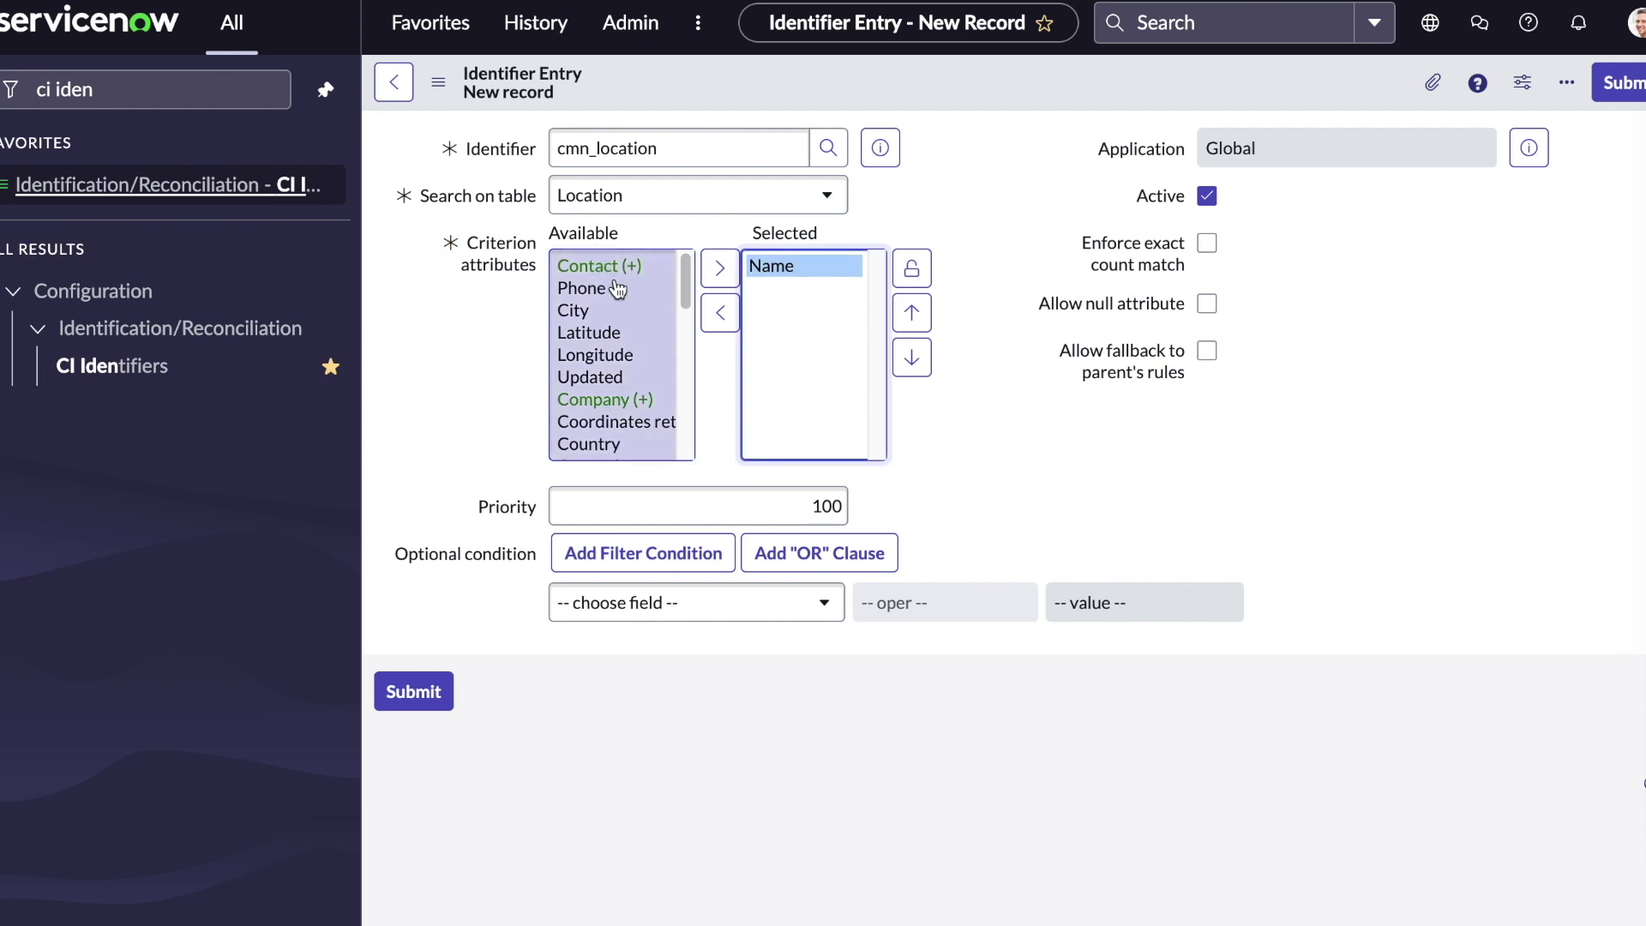
left_click(617, 289)
key("s")
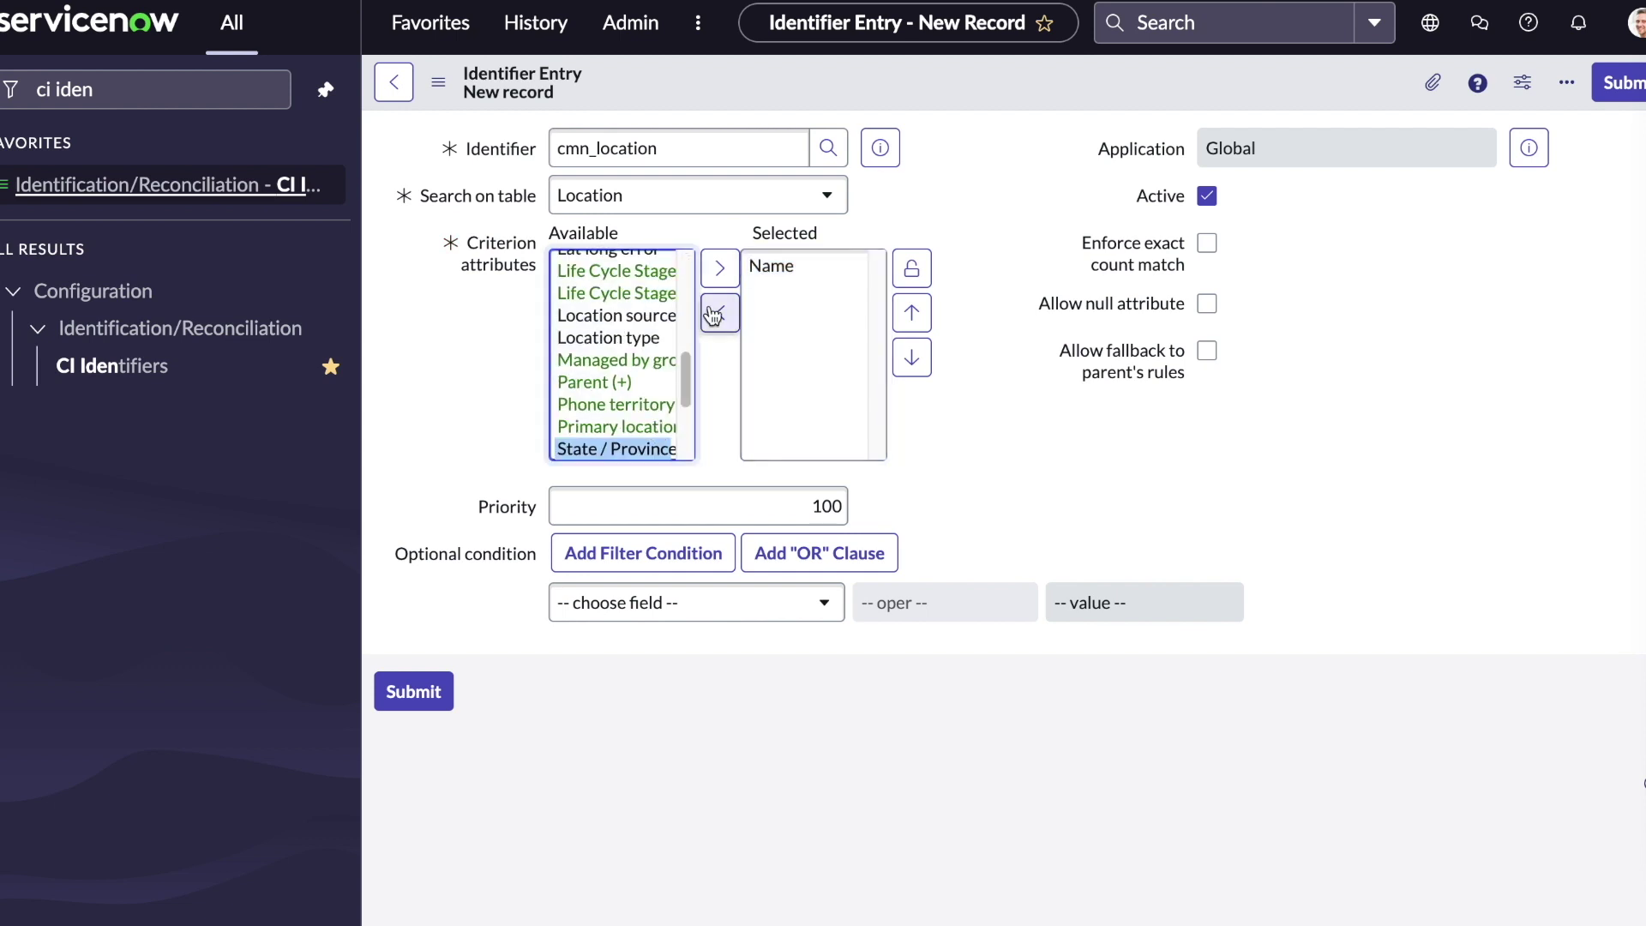
left_click(720, 269)
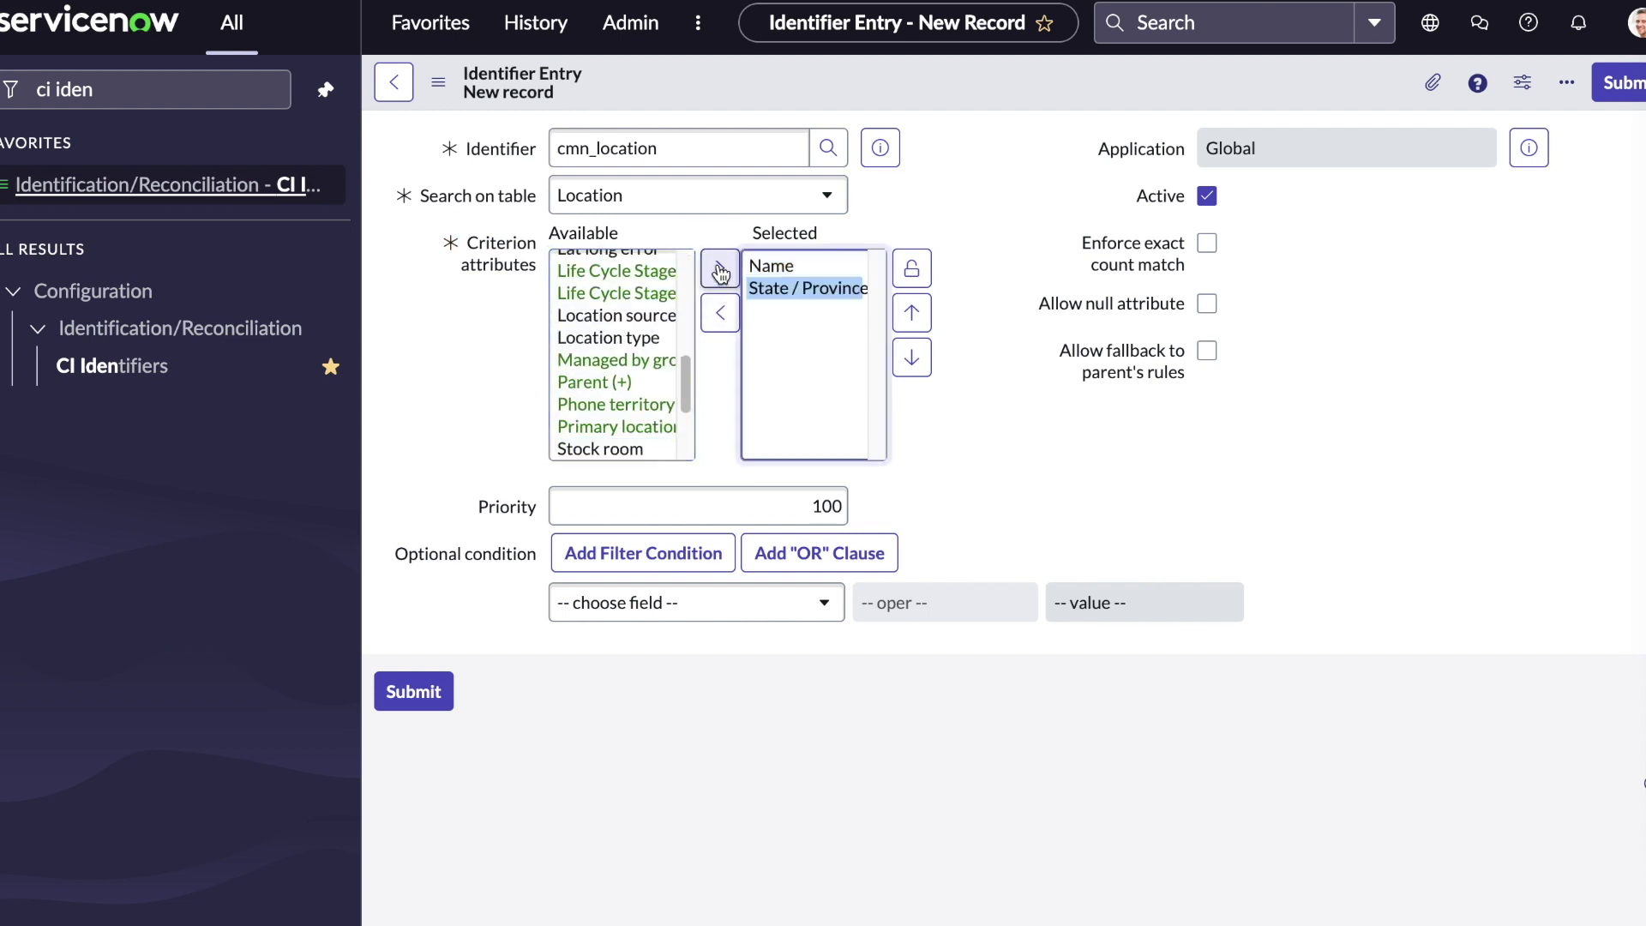
double_click(828, 507)
type("200")
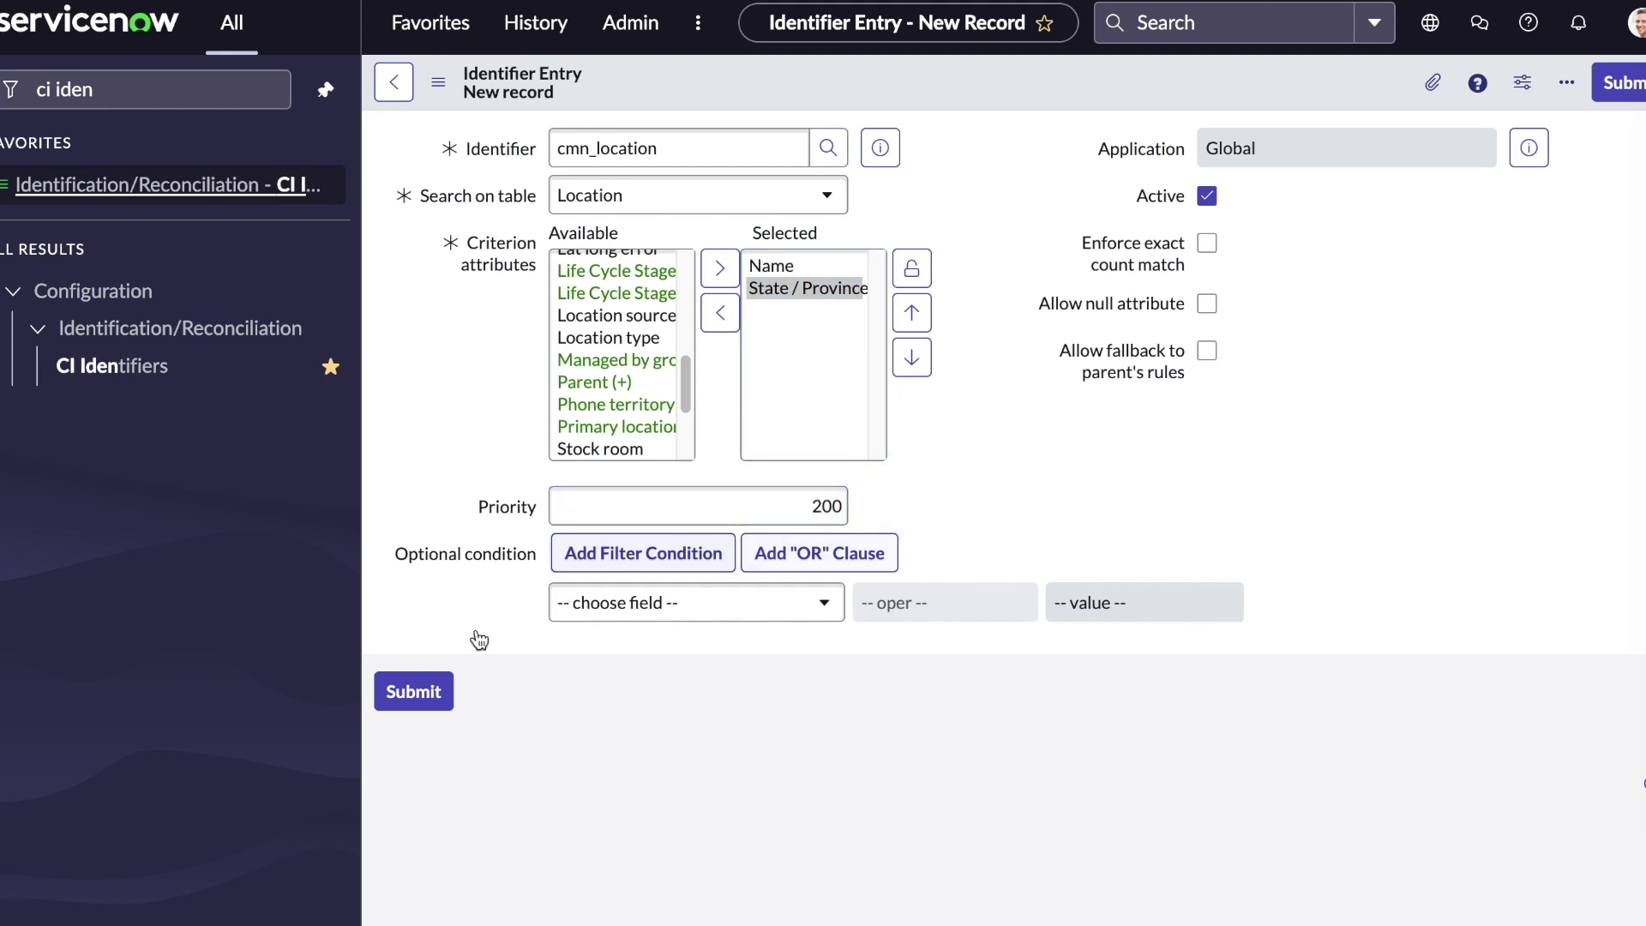
left_click(418, 690)
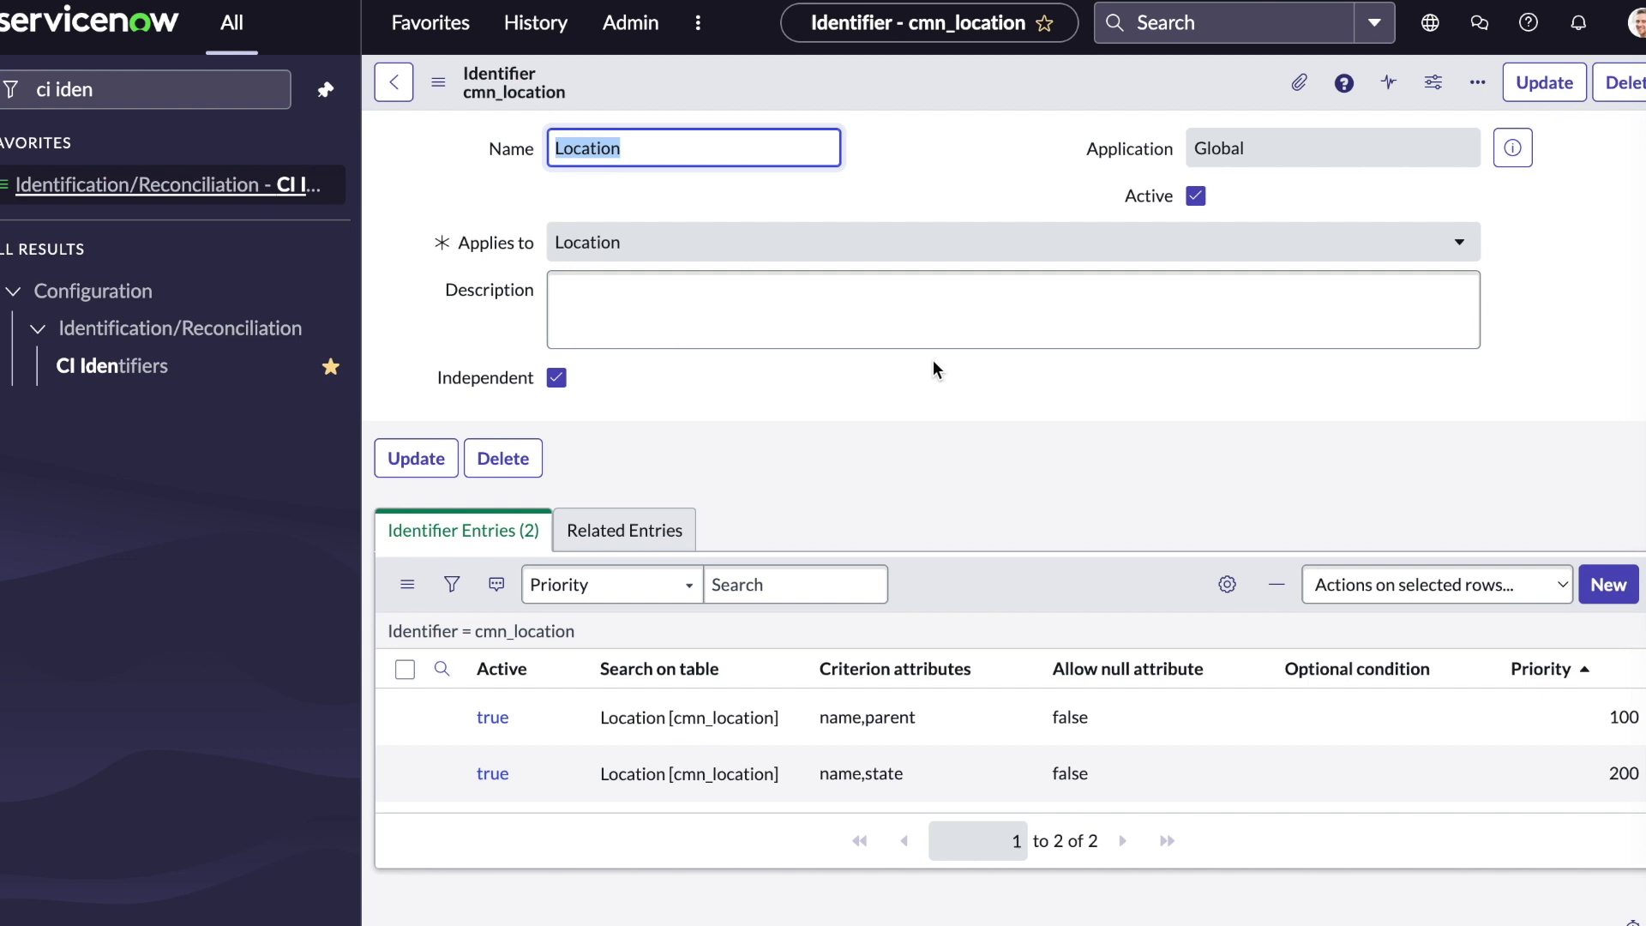
Search the navigator for 'etl' and open IntegrationHub ETL, which lists IH-ETL-DemoData-ExistingETLMap
left_click(189, 94)
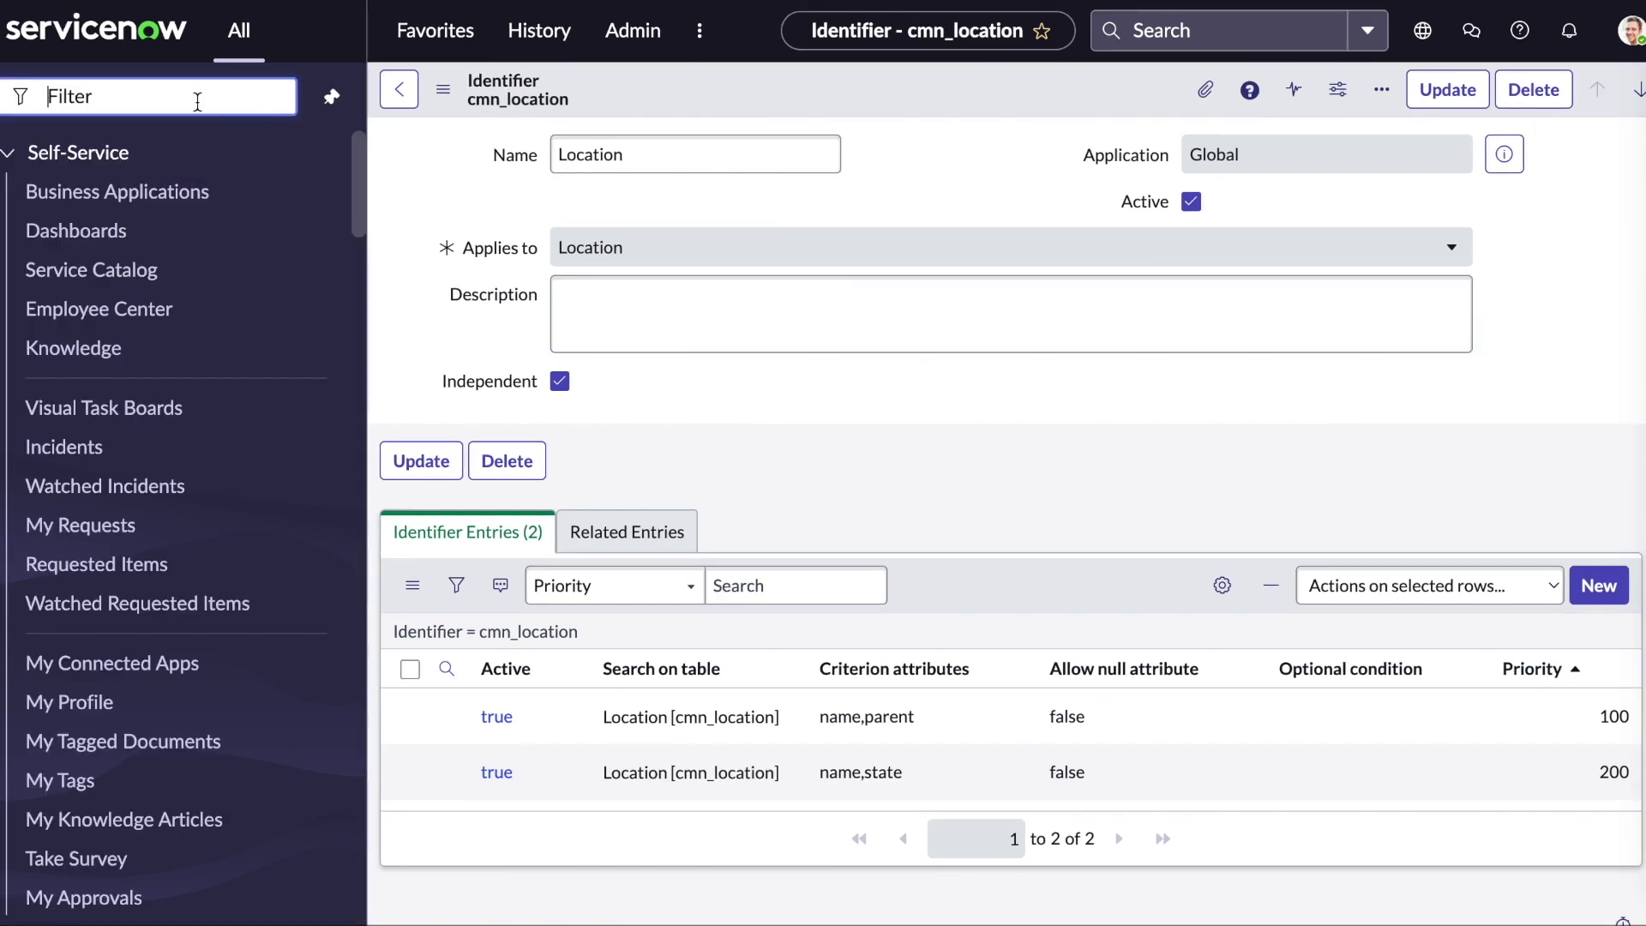
type("etl")
left_click(146, 343)
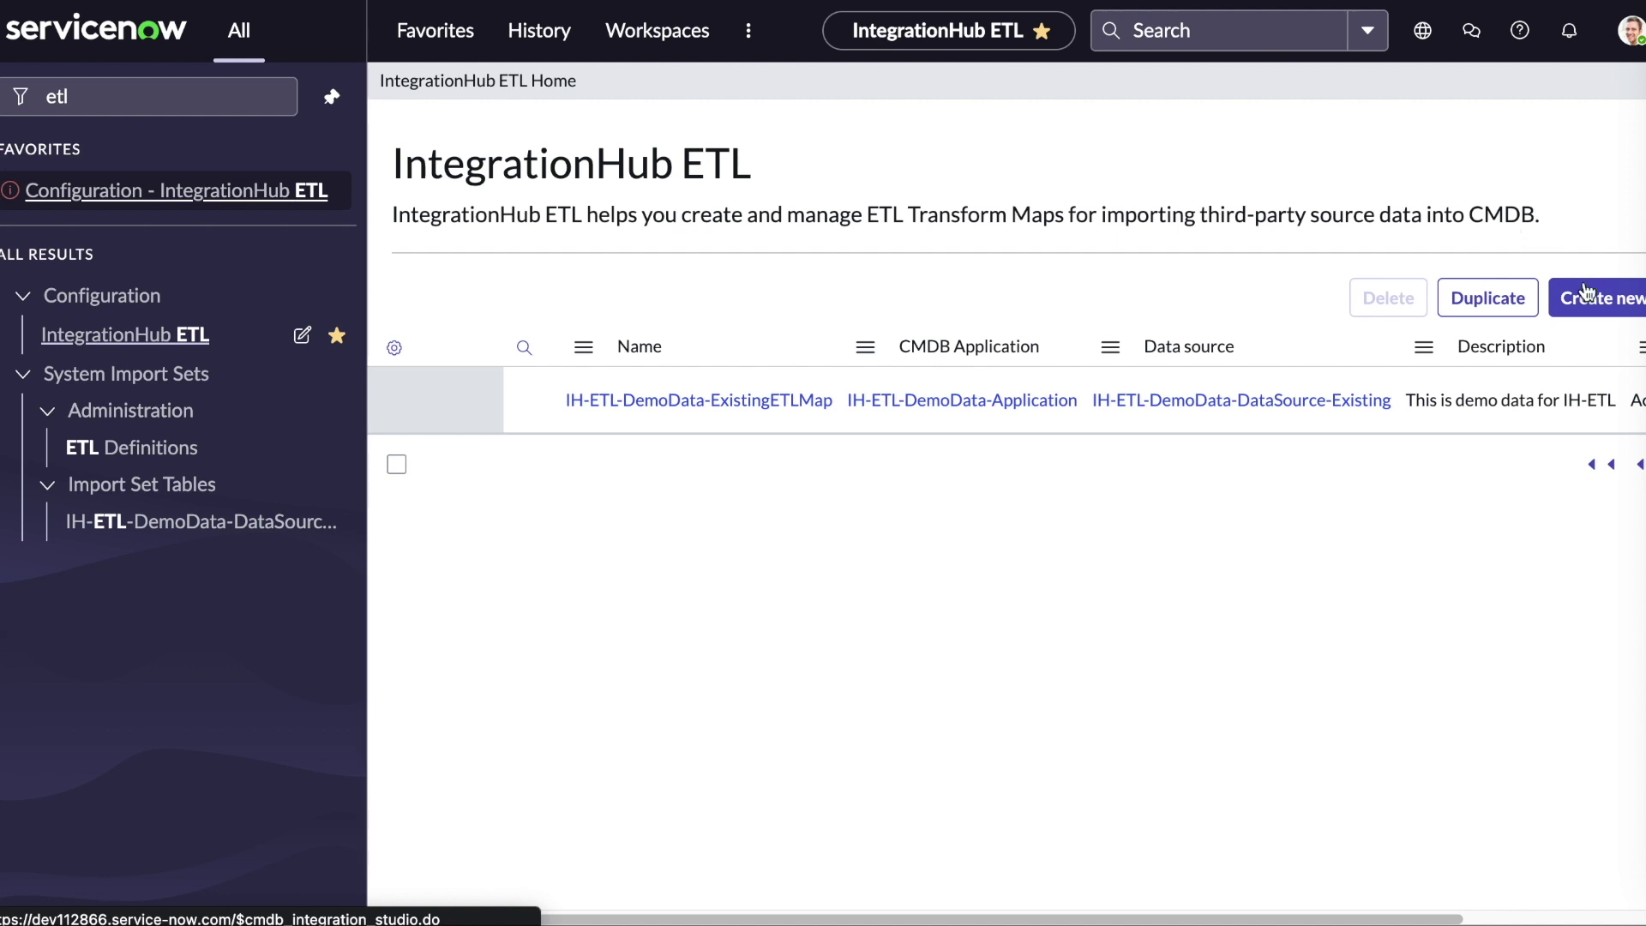
Create an ETL map with application name and discovery source 411 Phone Numbers, then list data sources
left_click(1622, 304)
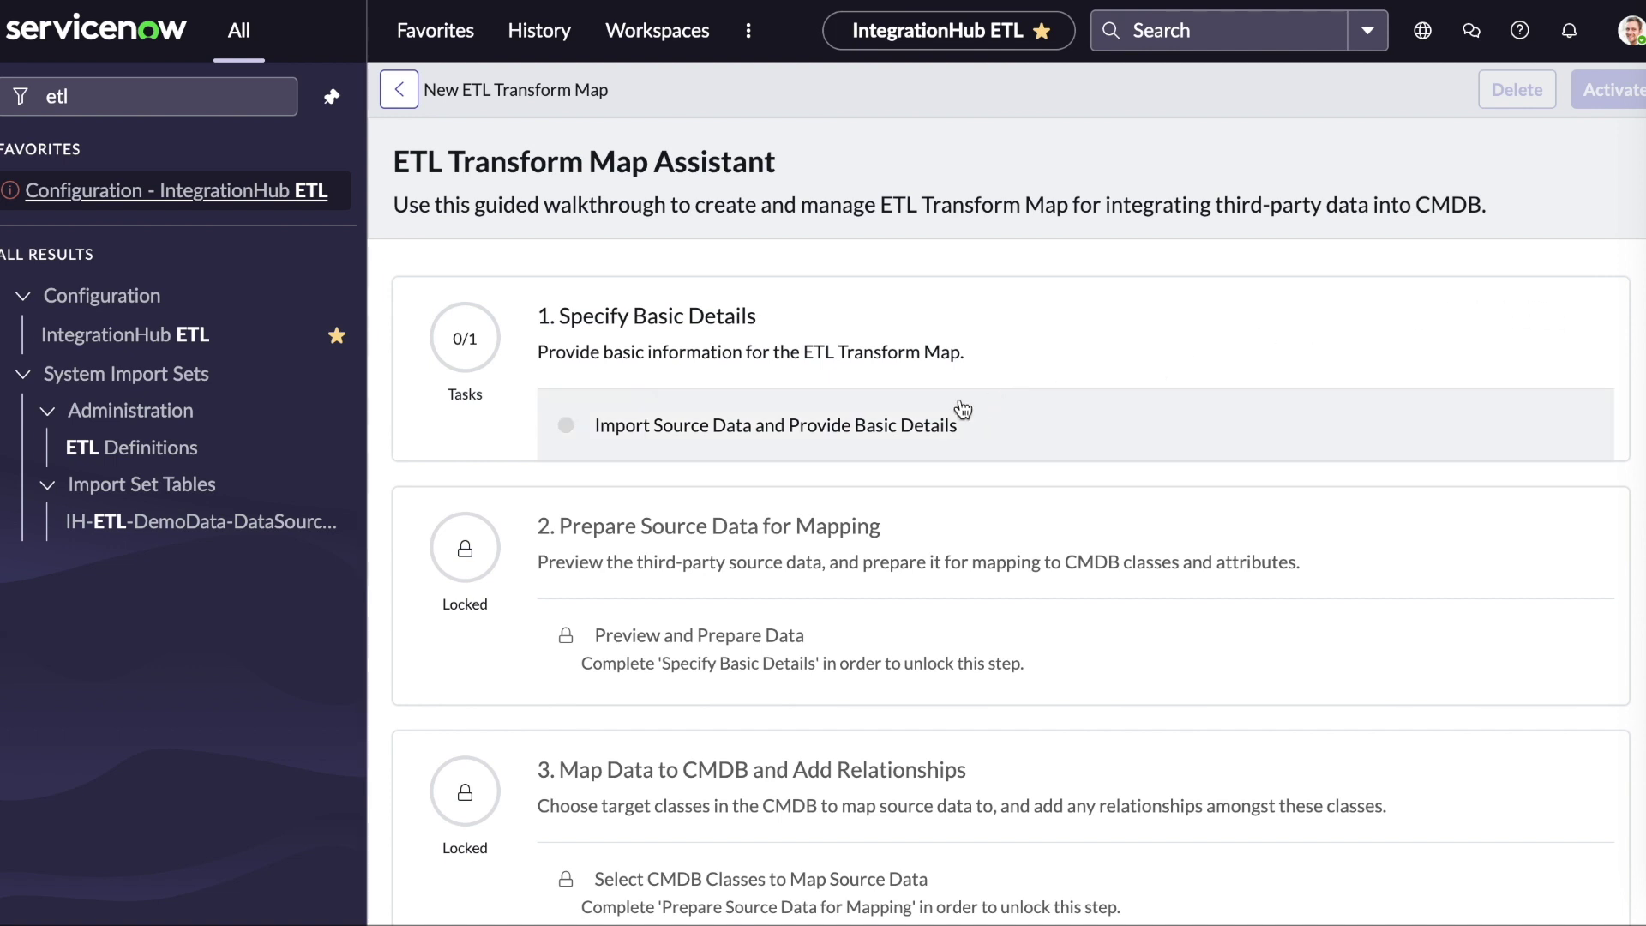
left_click(899, 426)
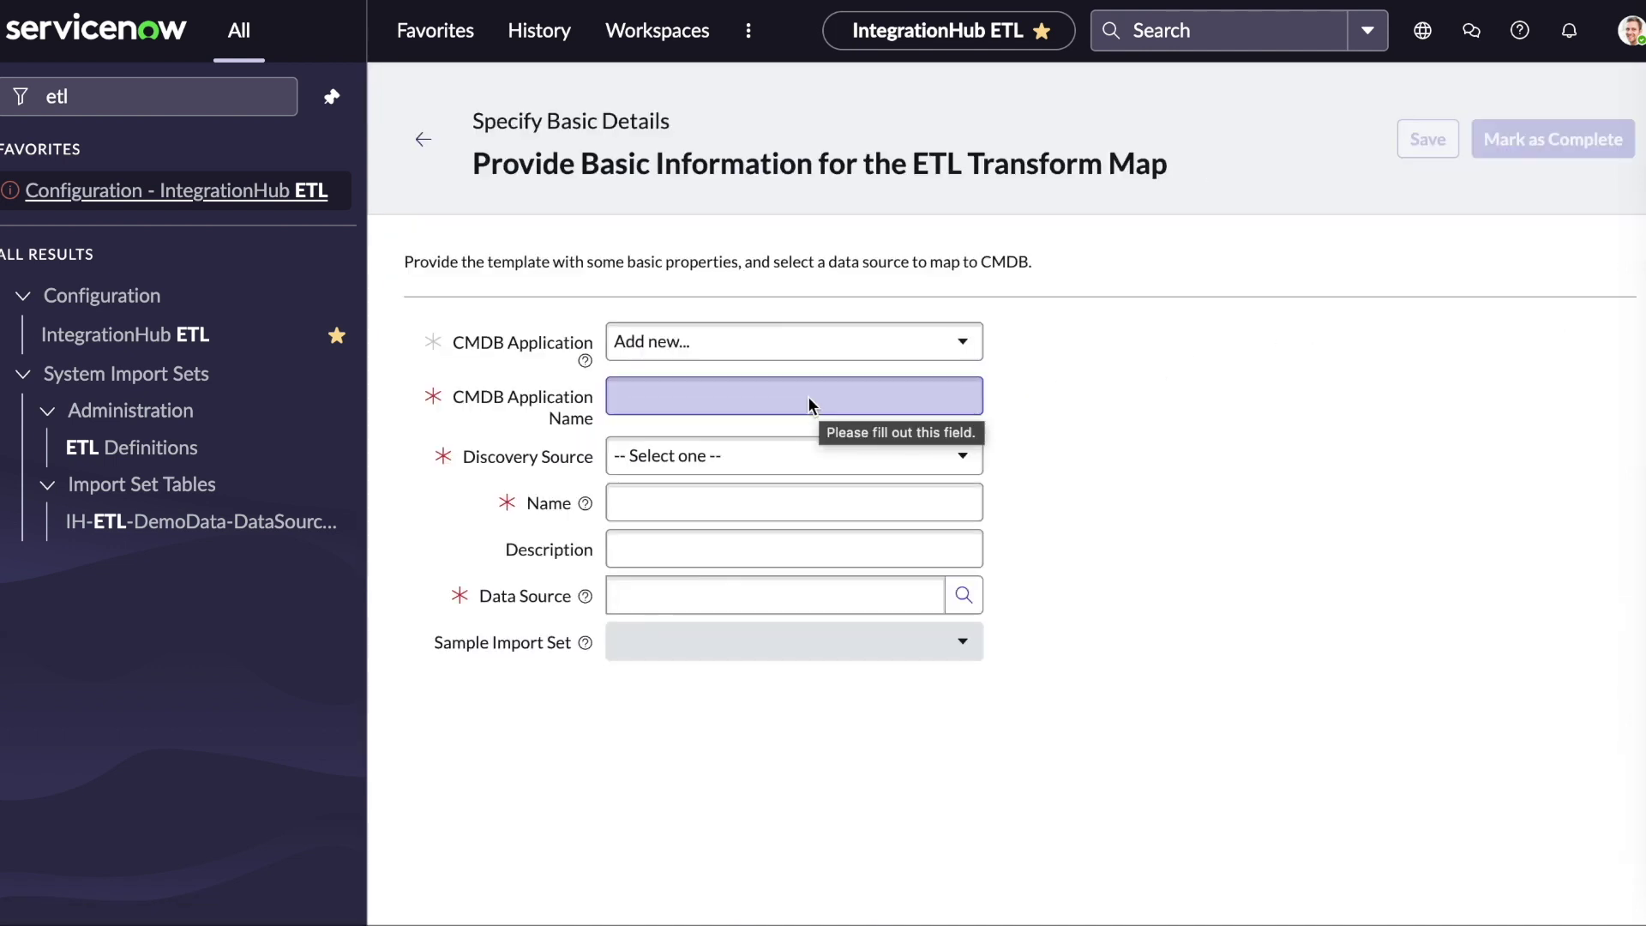
left_click(796, 397)
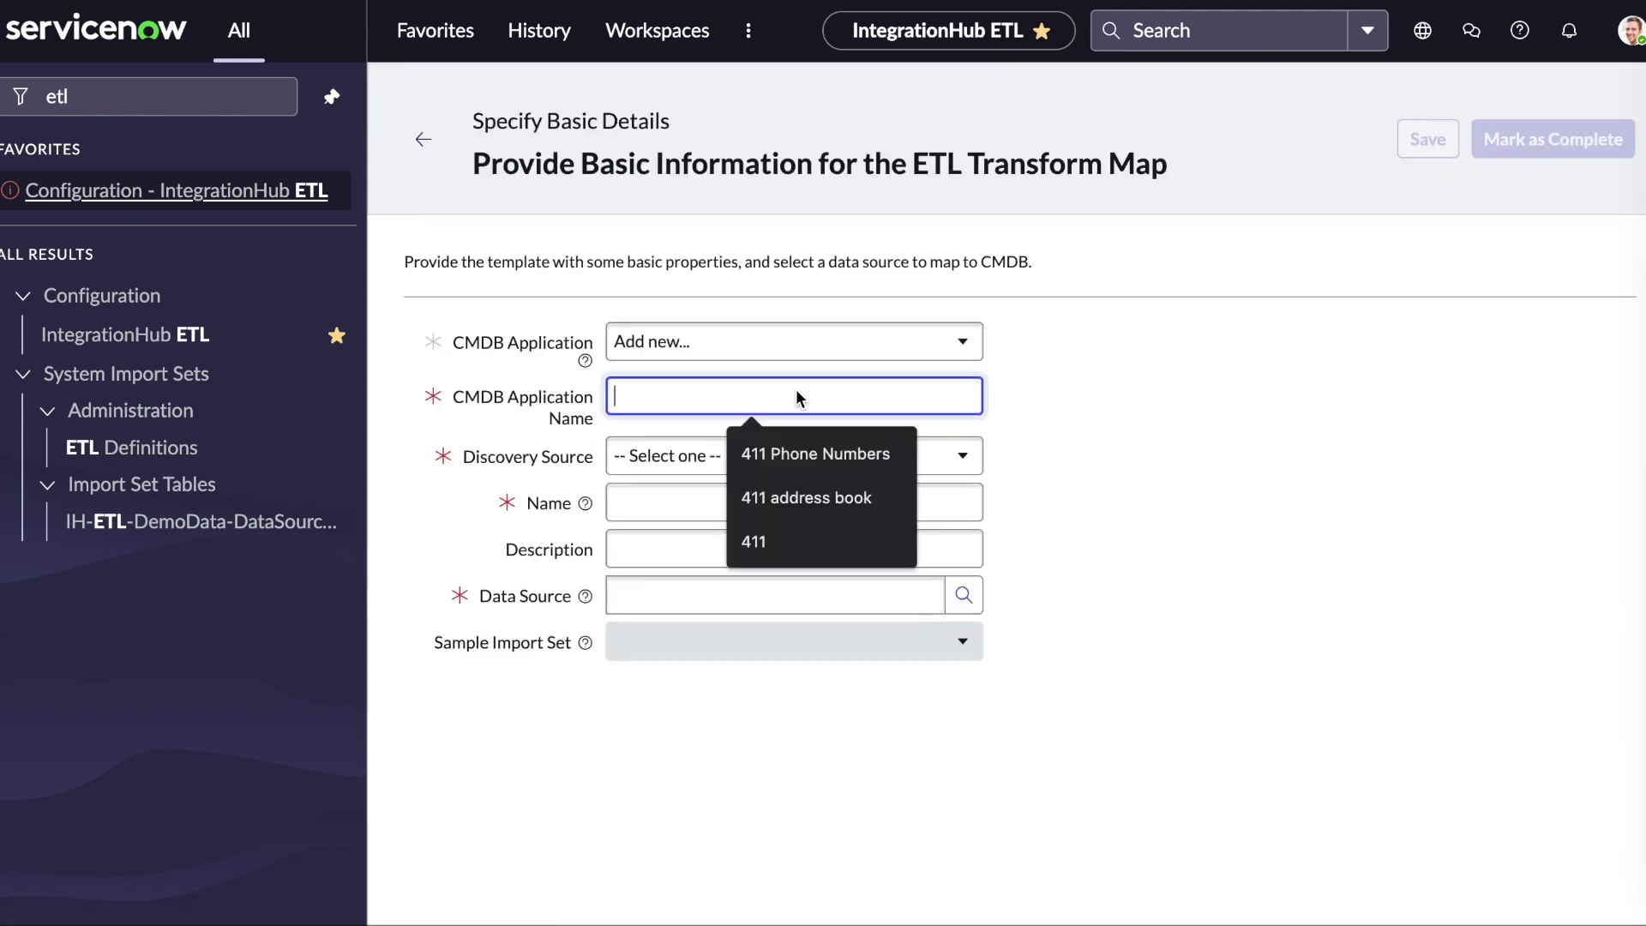
left_click(790, 462)
left_click(774, 461)
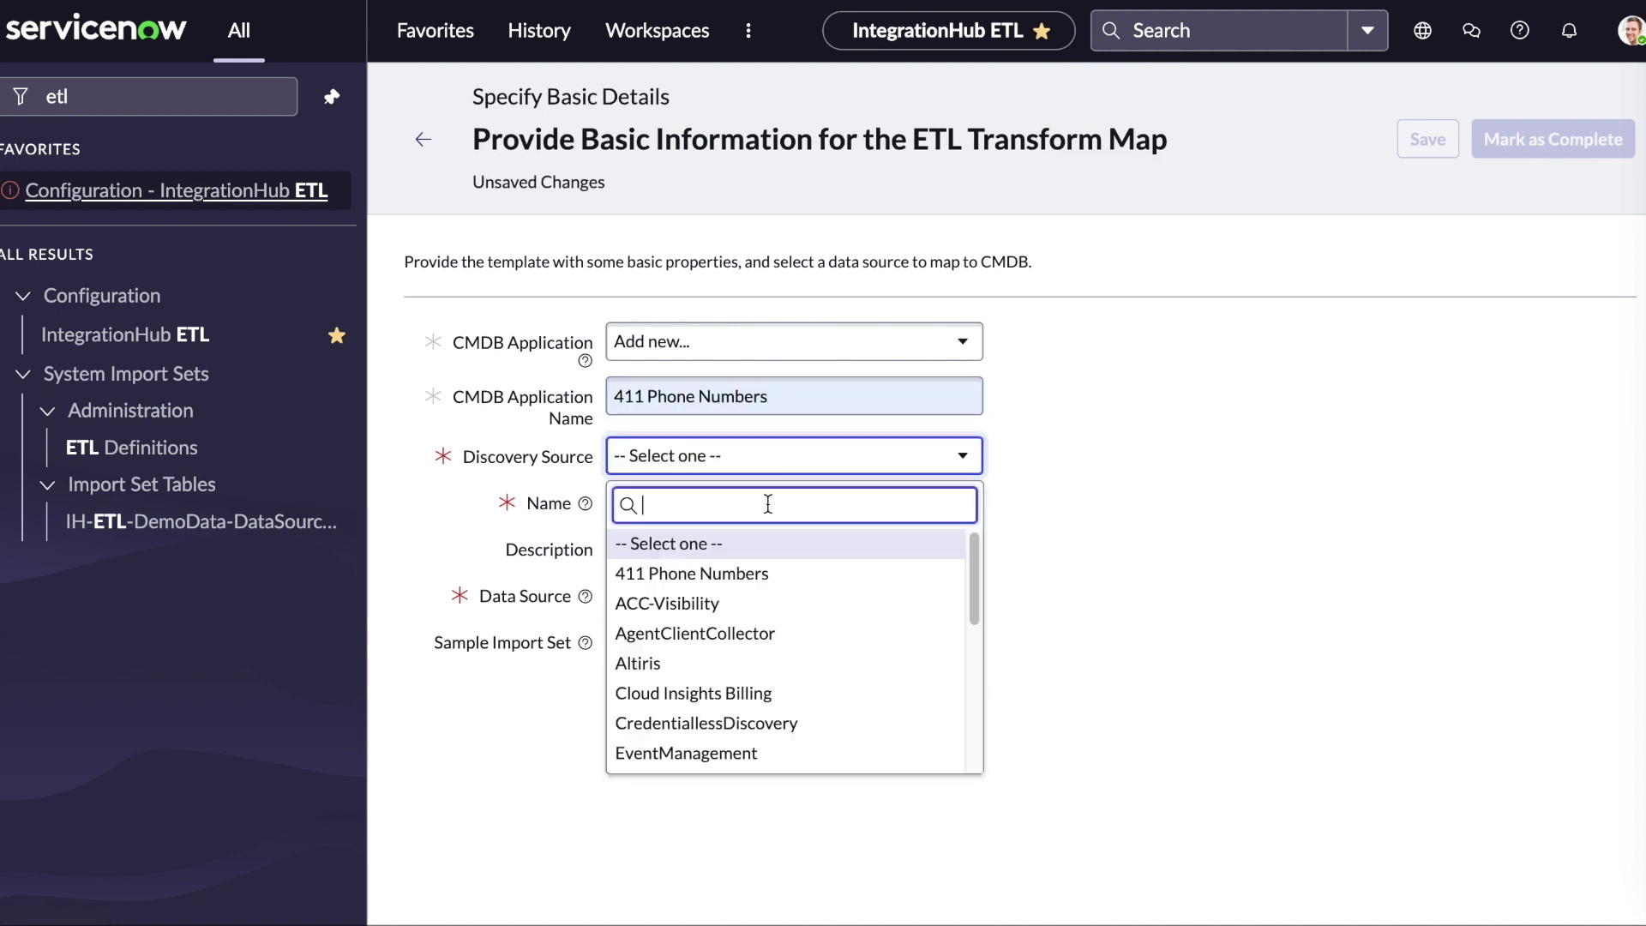
left_click(763, 574)
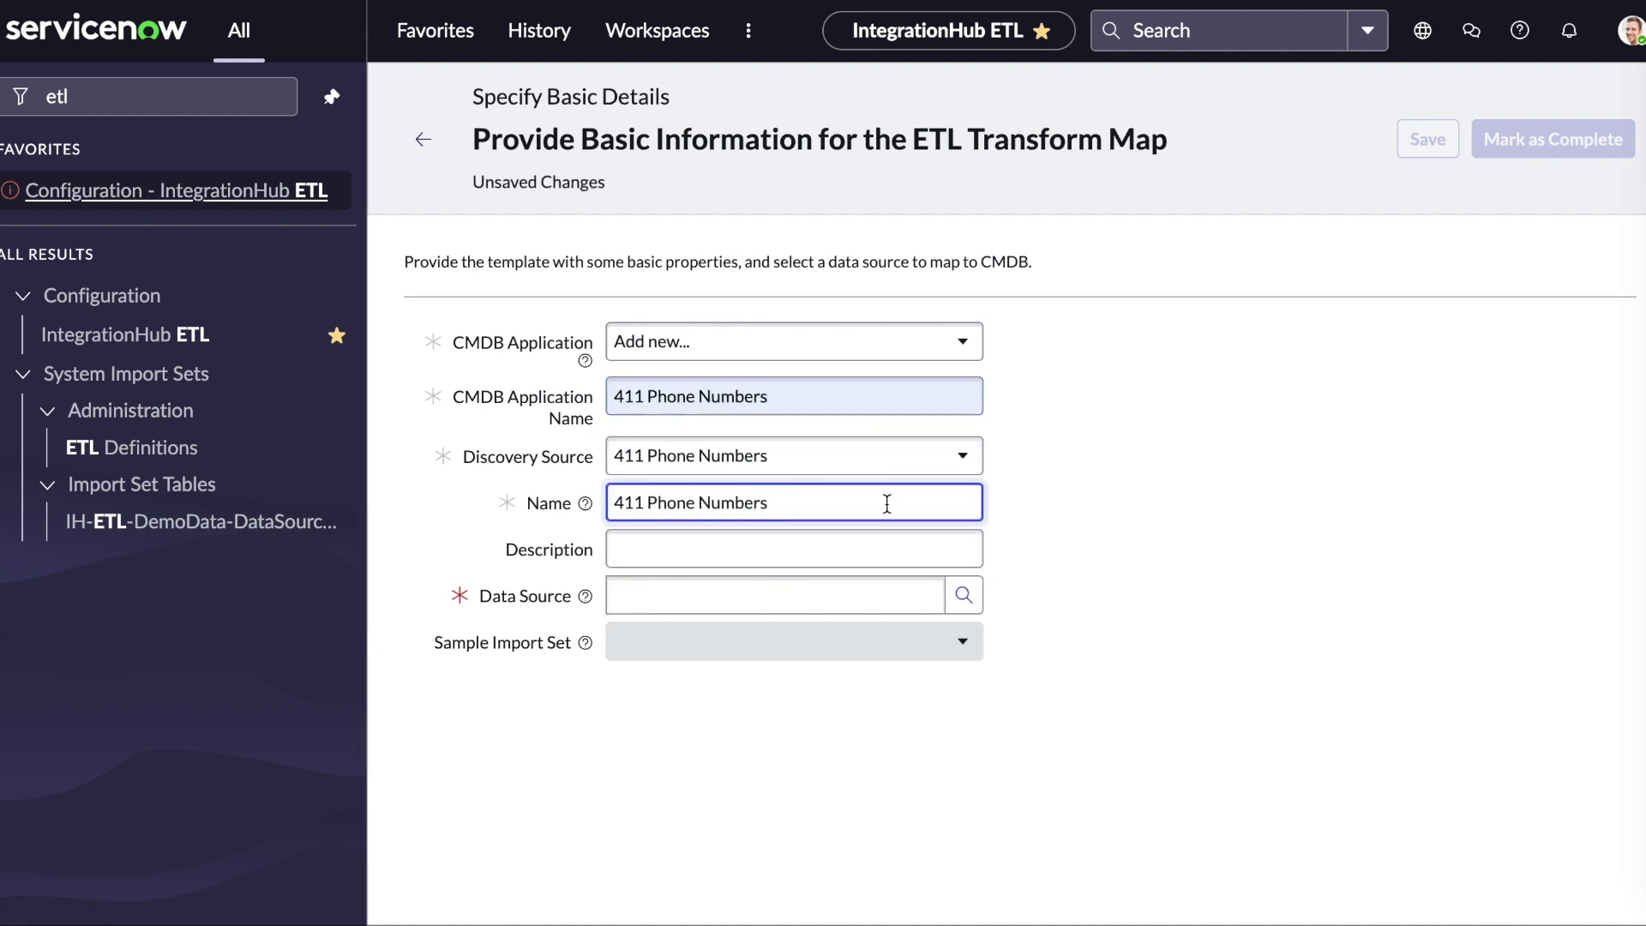
left_click(963, 591)
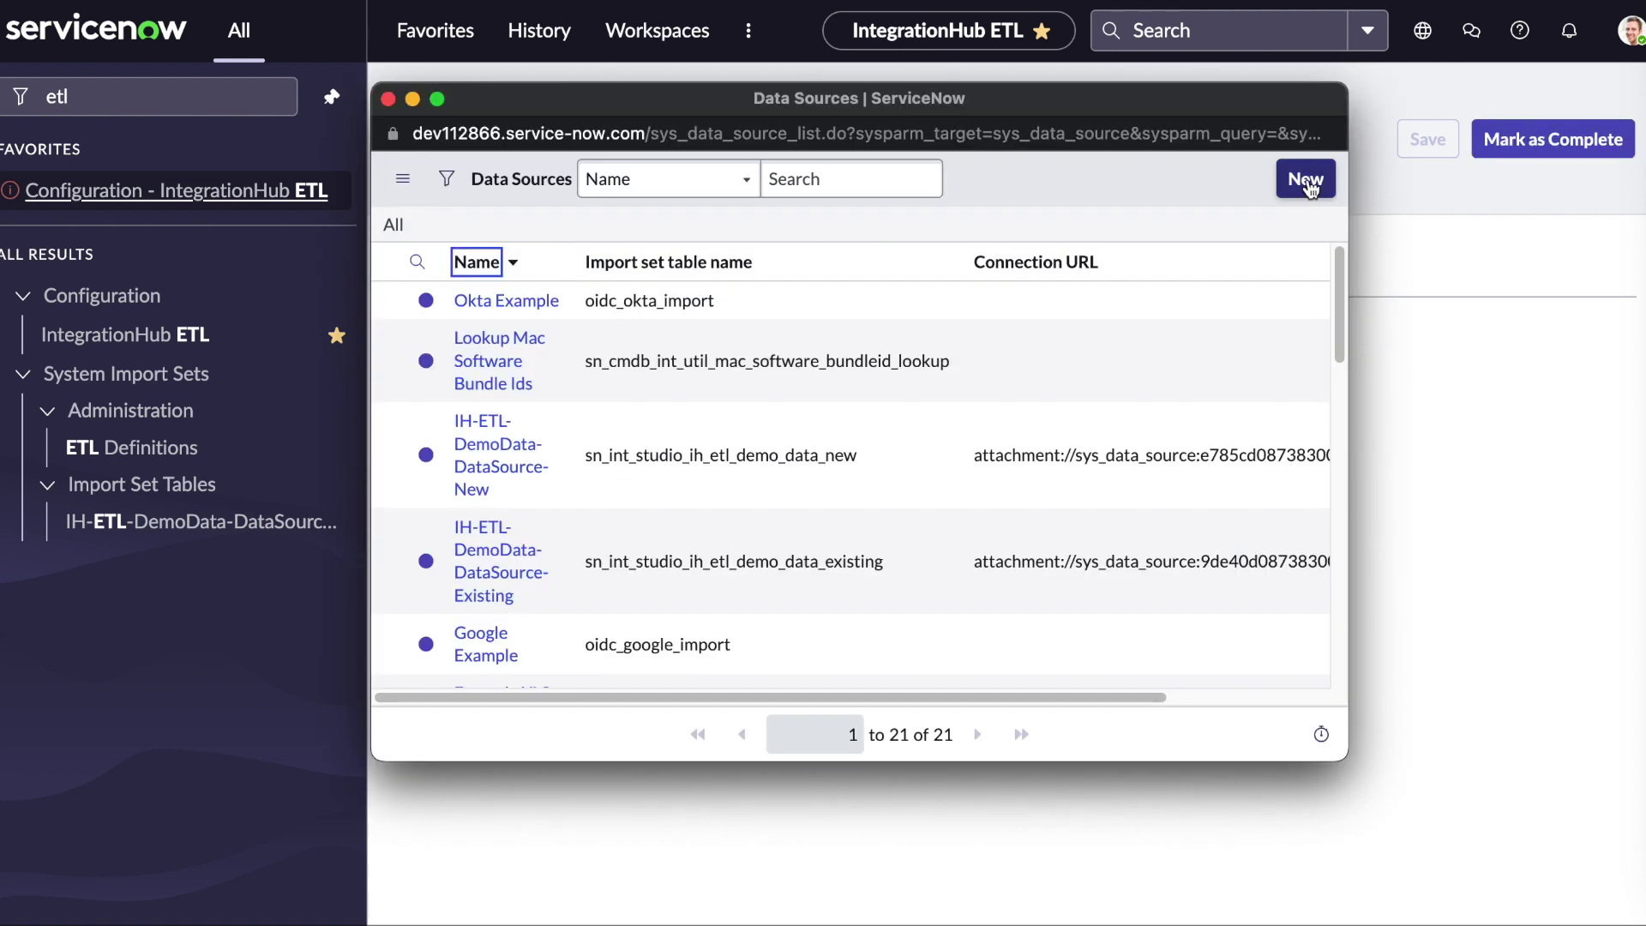
Create a new data source named '411 Phone numbers' with Excel (.xlsx/.xls) format
left_click(1306, 180)
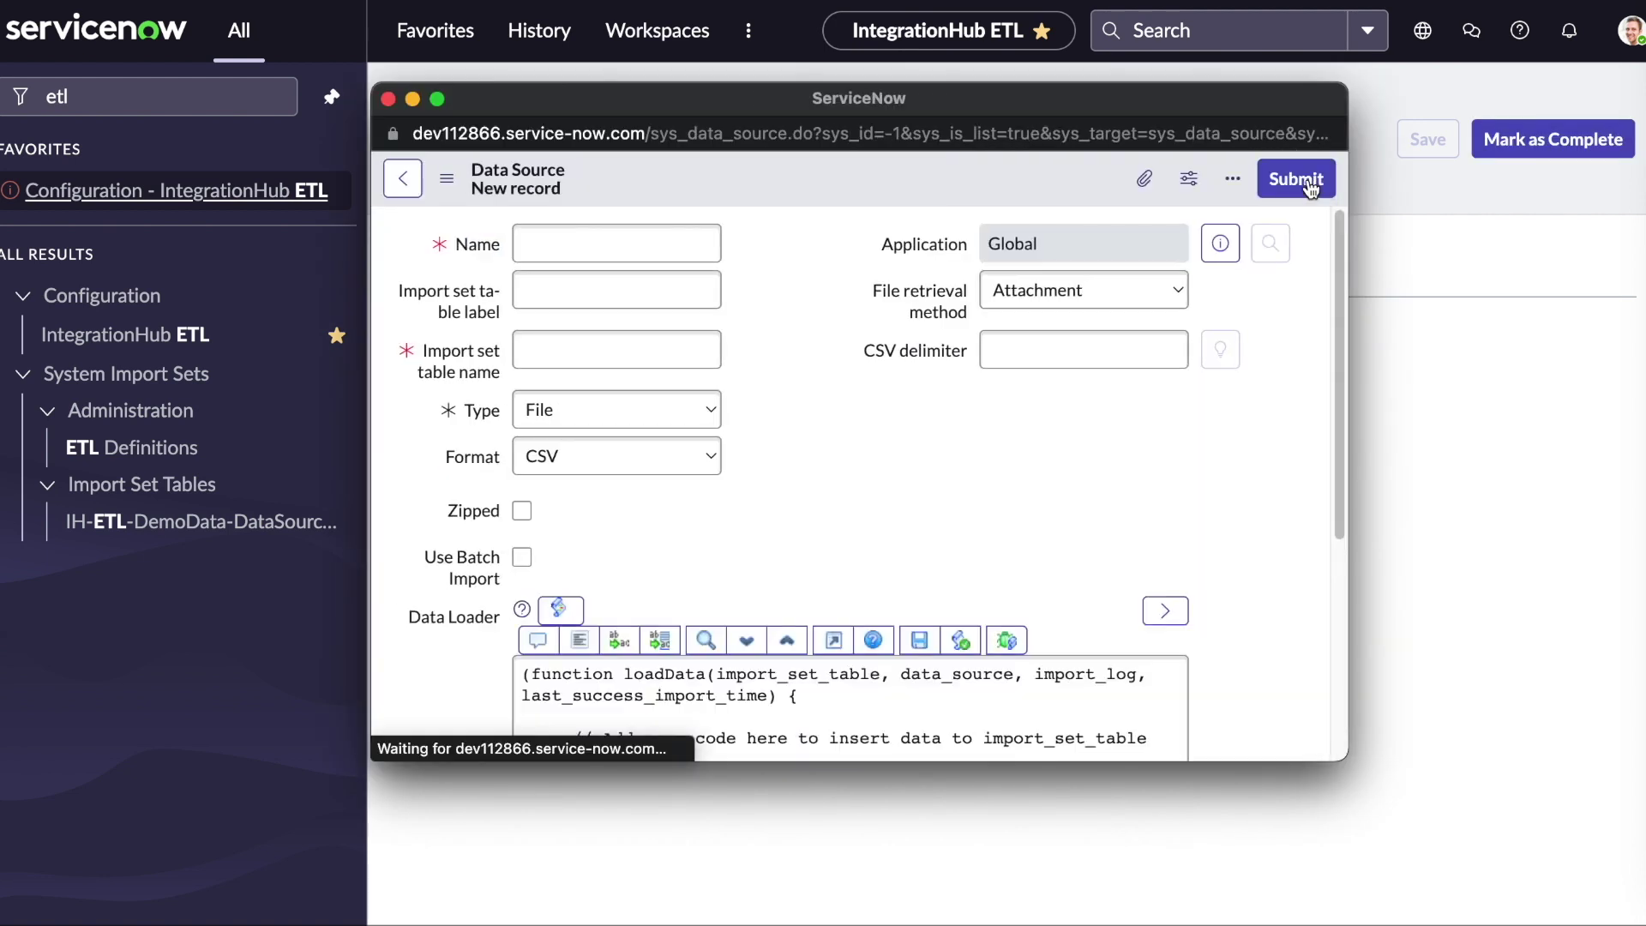
left_click(589, 243)
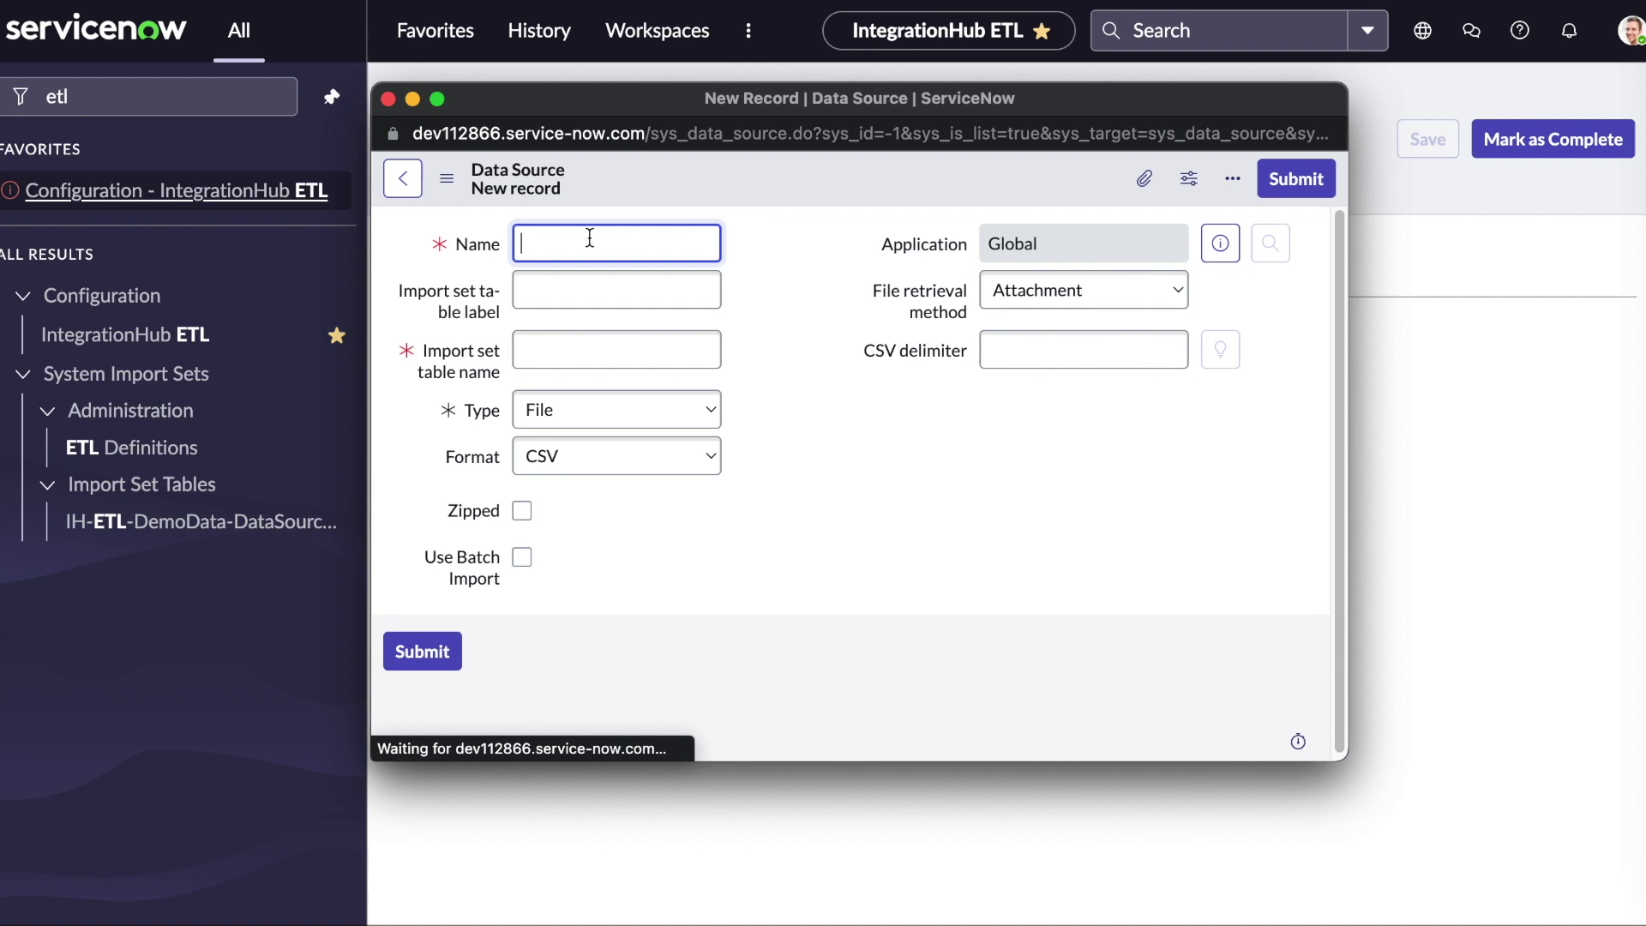
type("411 Phone numbers")
left_click(686, 355)
left_click(646, 450)
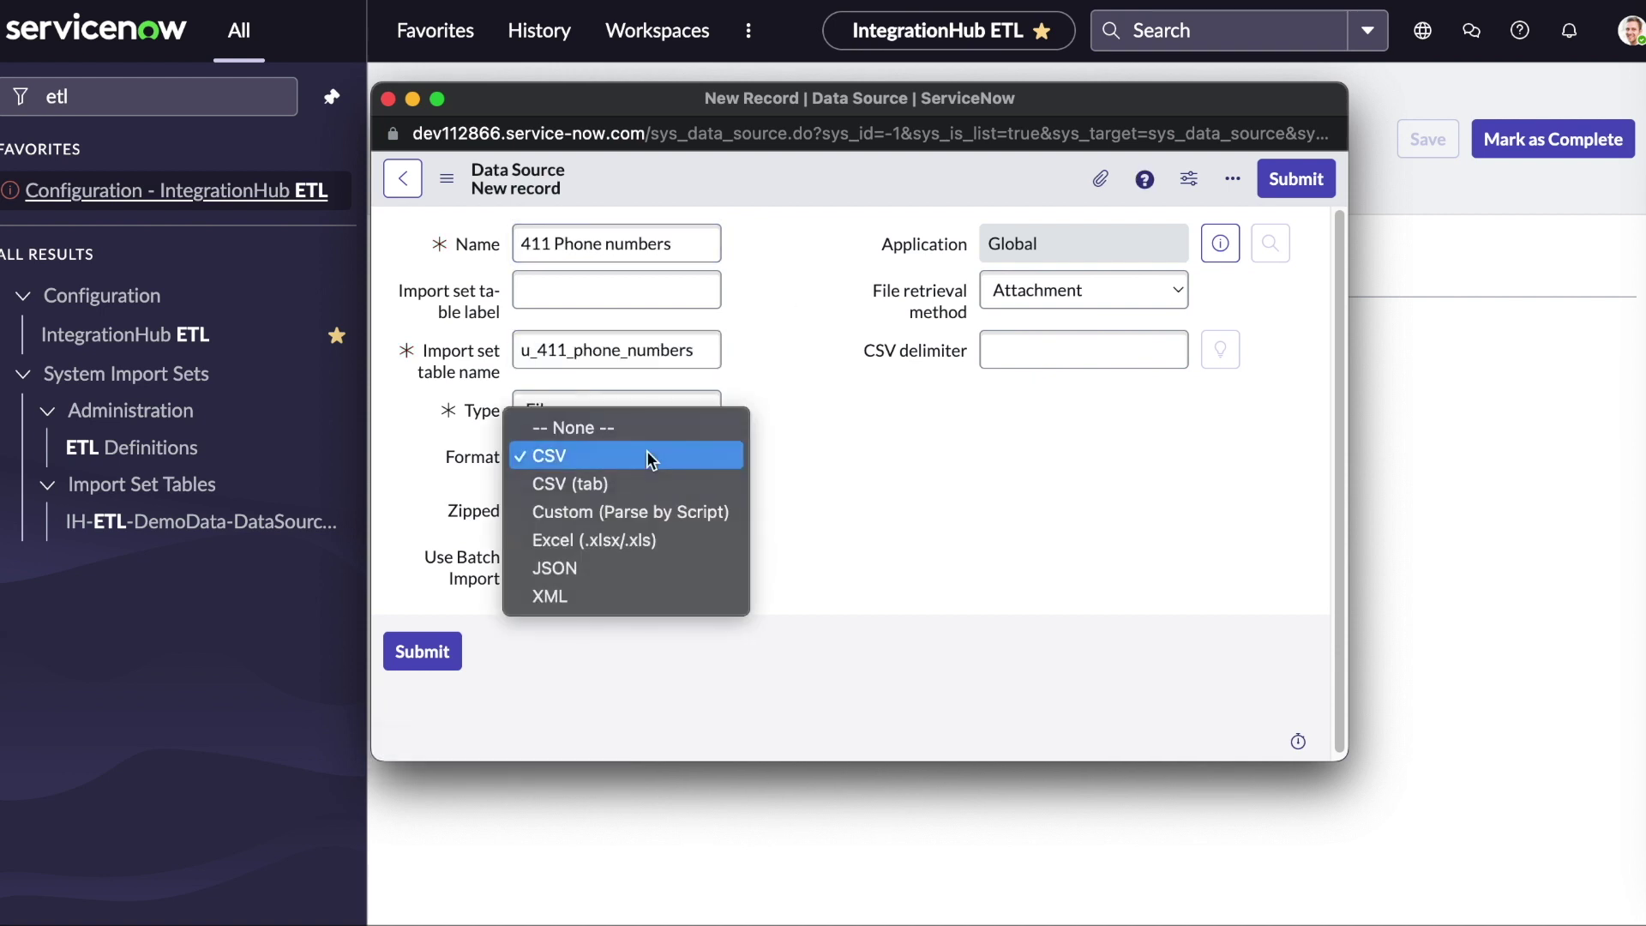
left_click(653, 544)
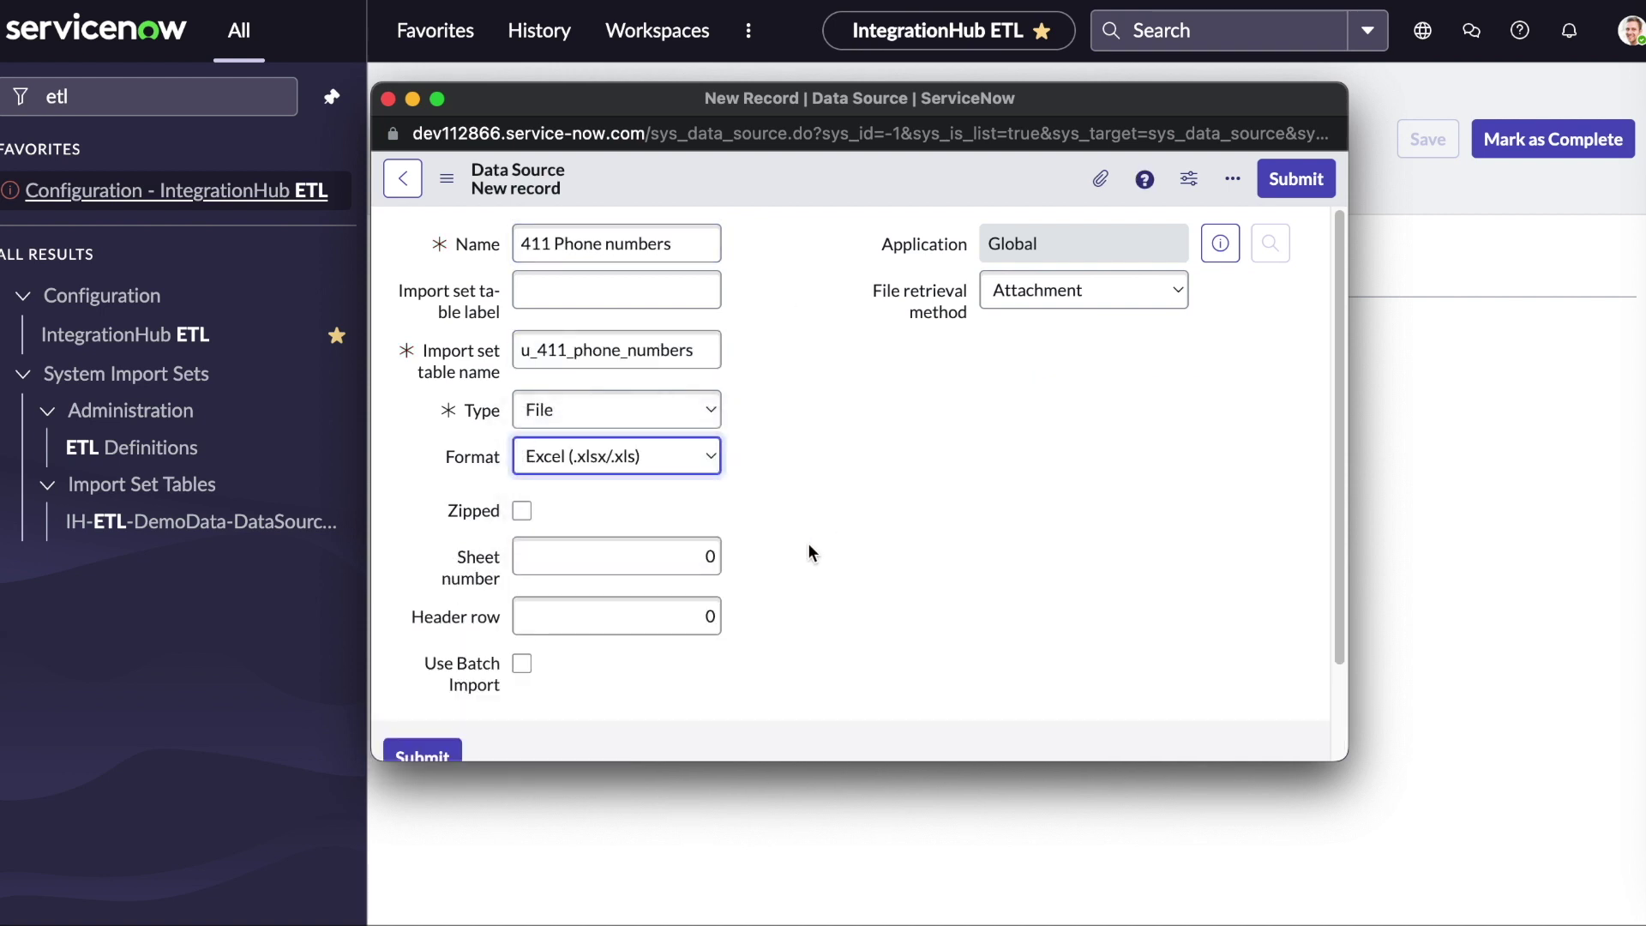
Attach 411 Phone Numbers.xlsx to the data source and submit it
left_click(1102, 179)
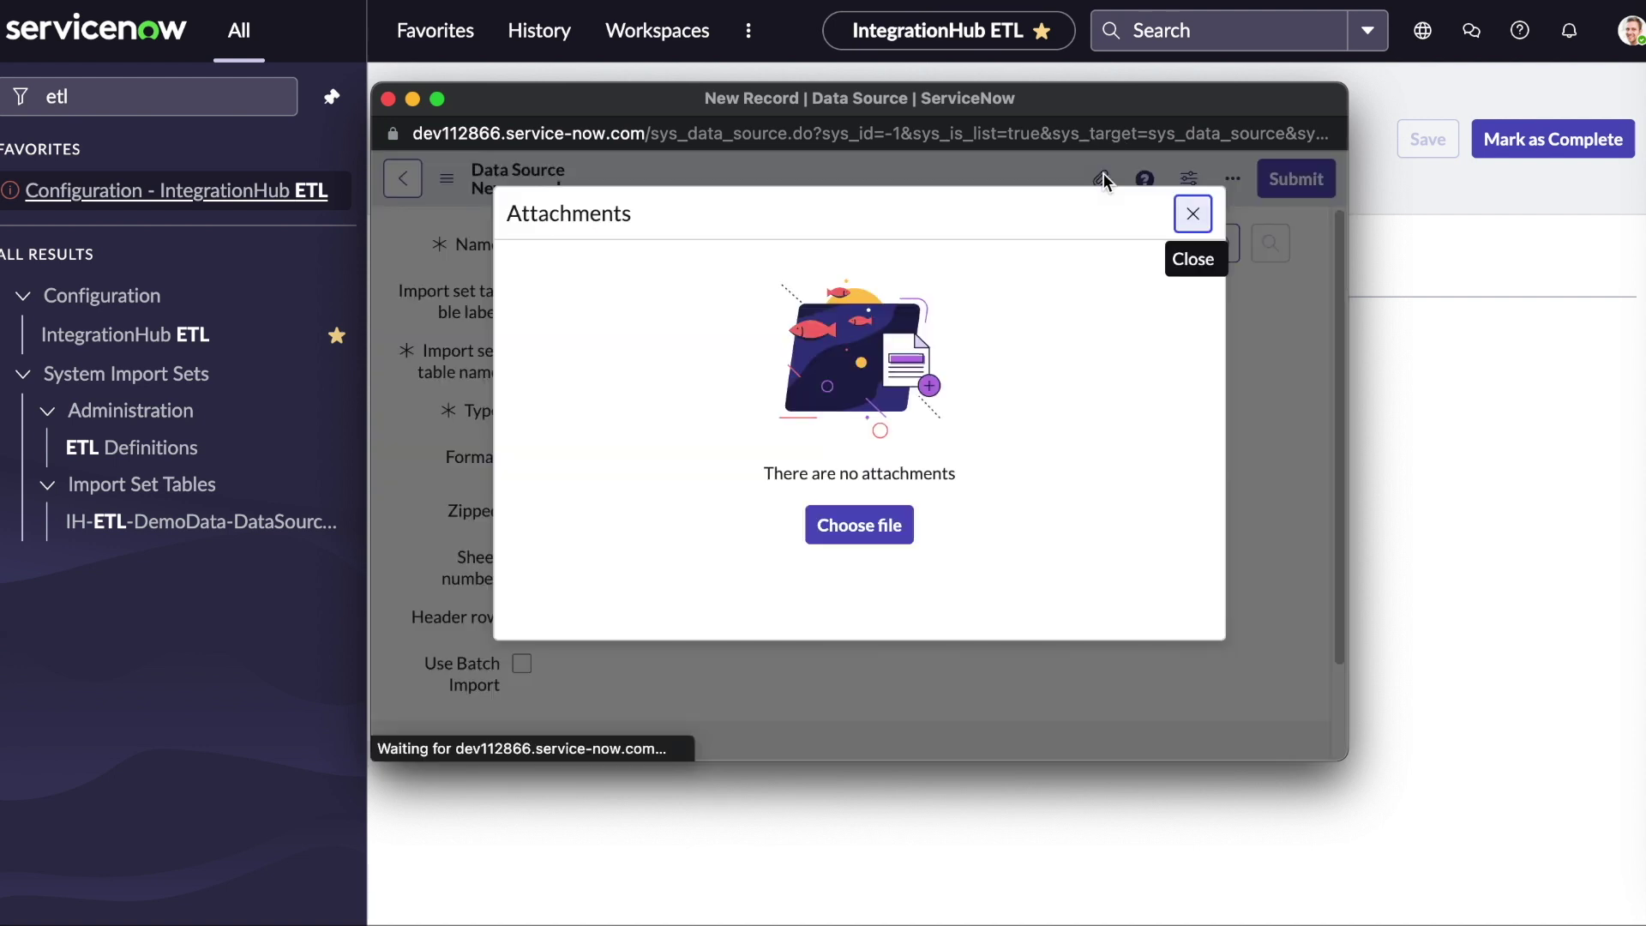
left_click(912, 525)
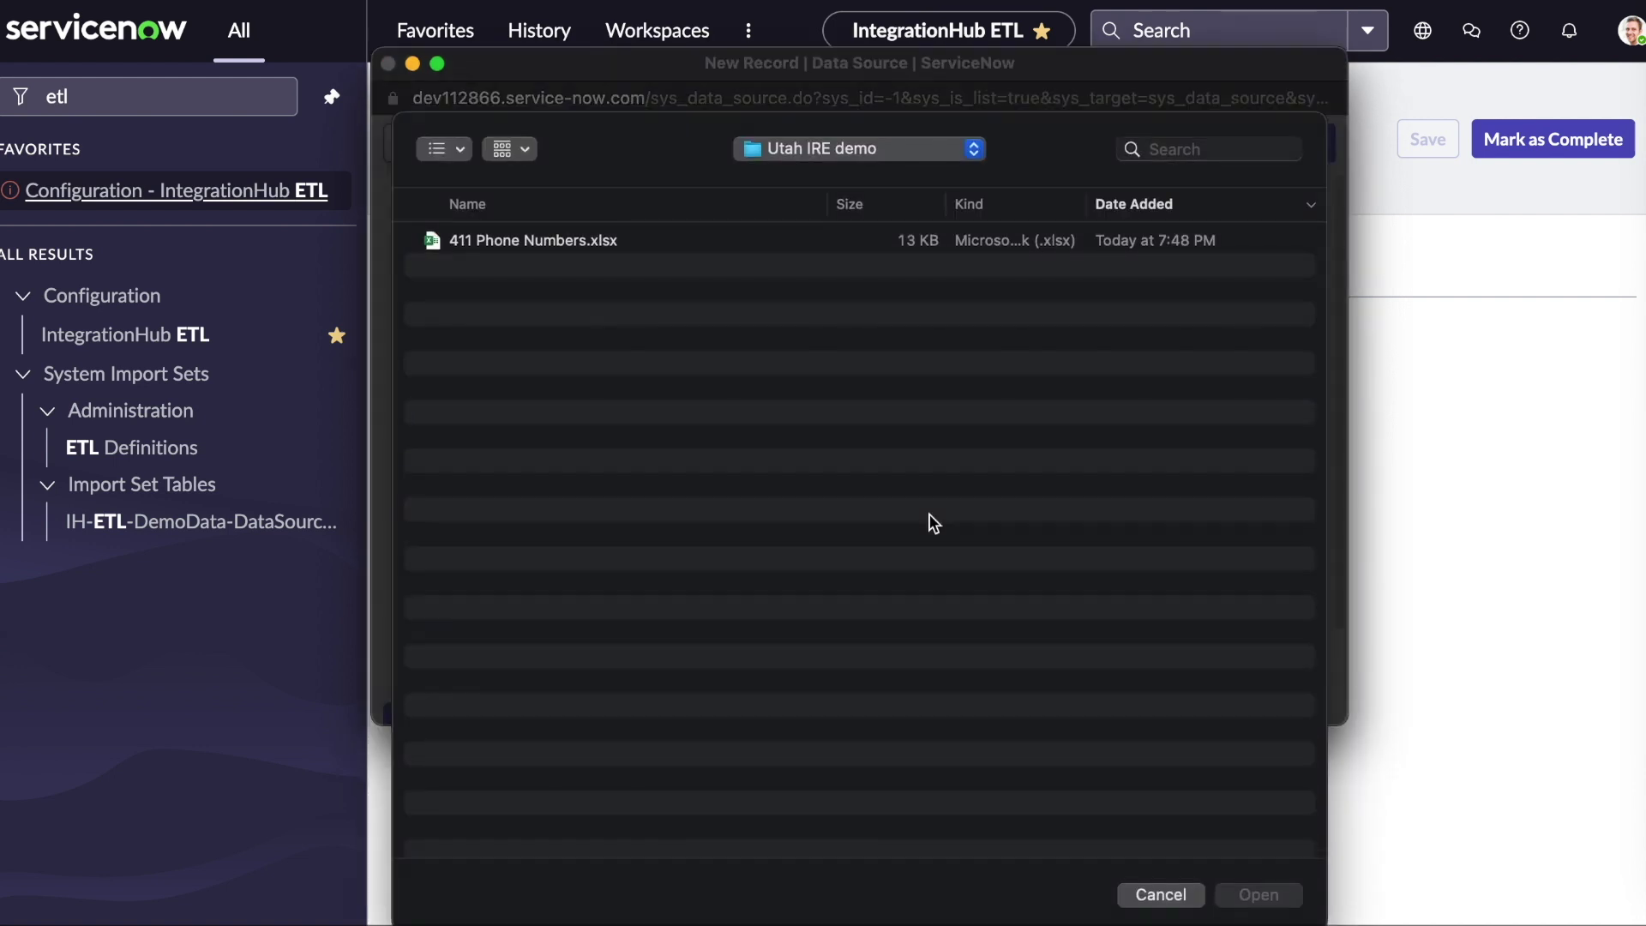
double_click(576, 243)
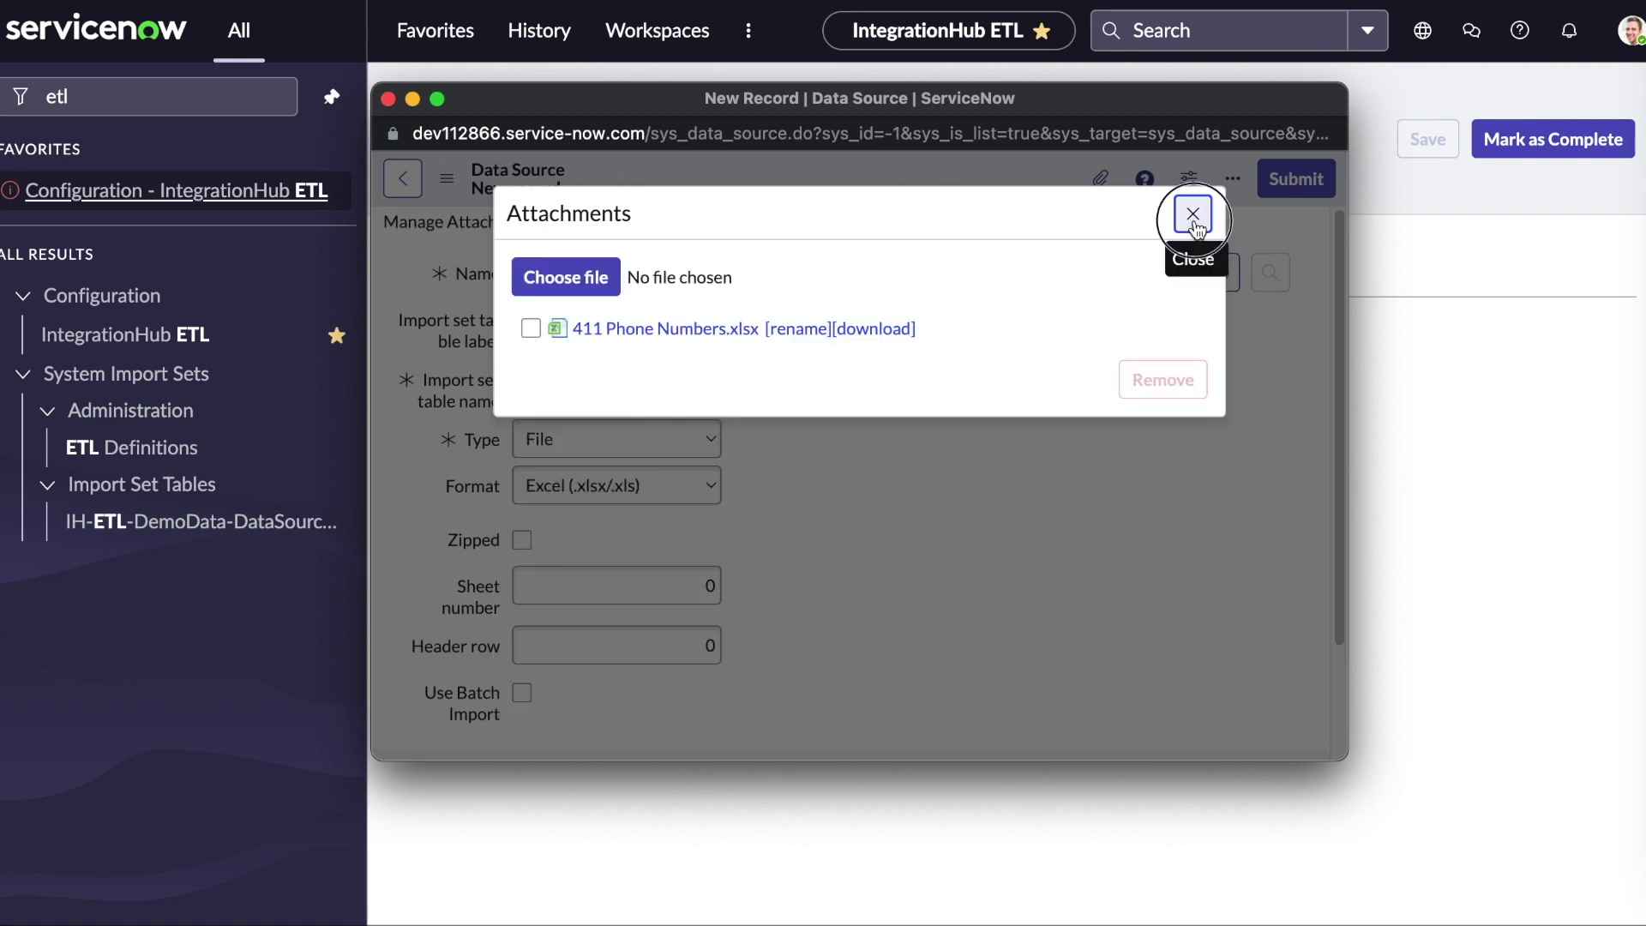
left_click(1193, 214)
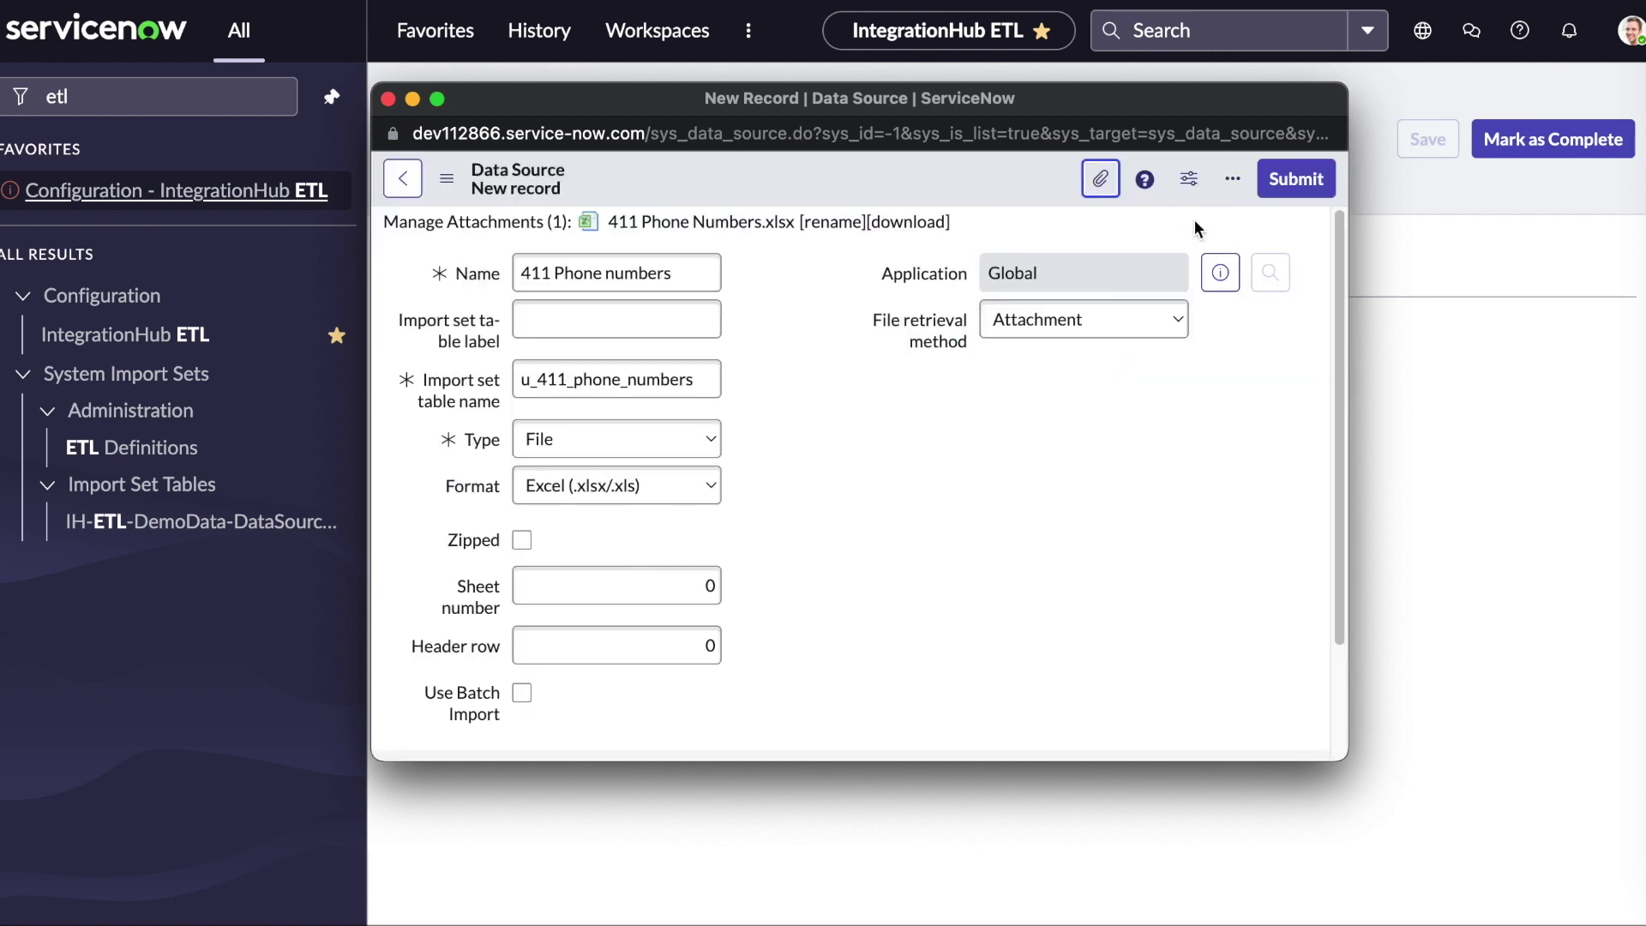
left_click(1288, 190)
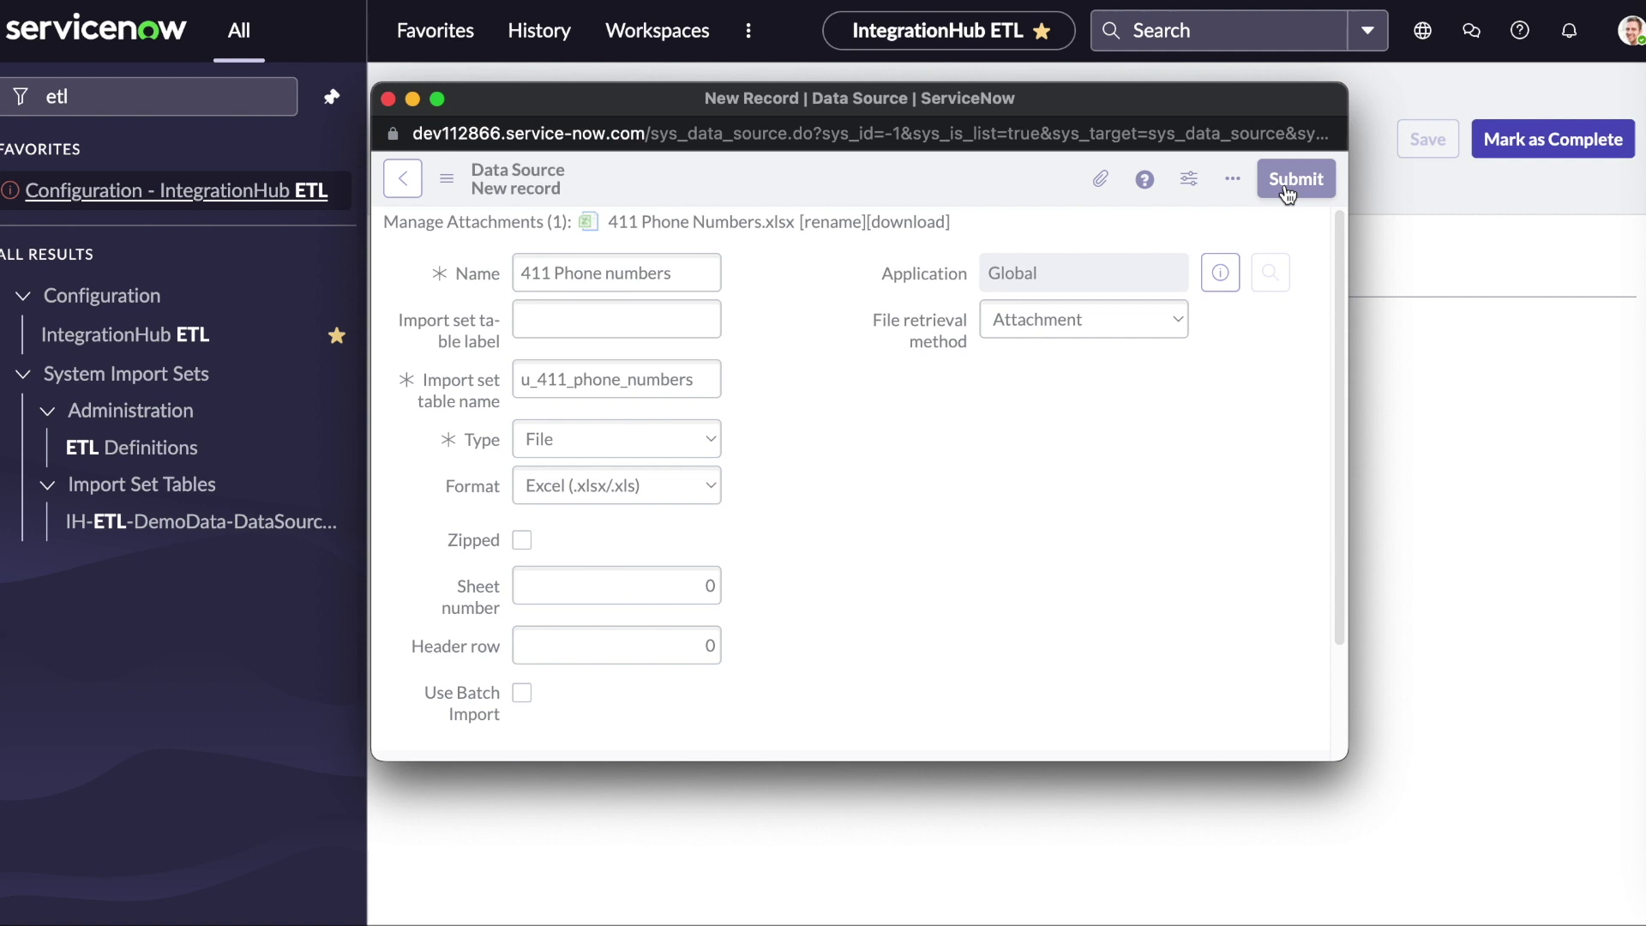
Save and complete the basic details, then preview the data sorted by u_parent a to z
left_click(1429, 142)
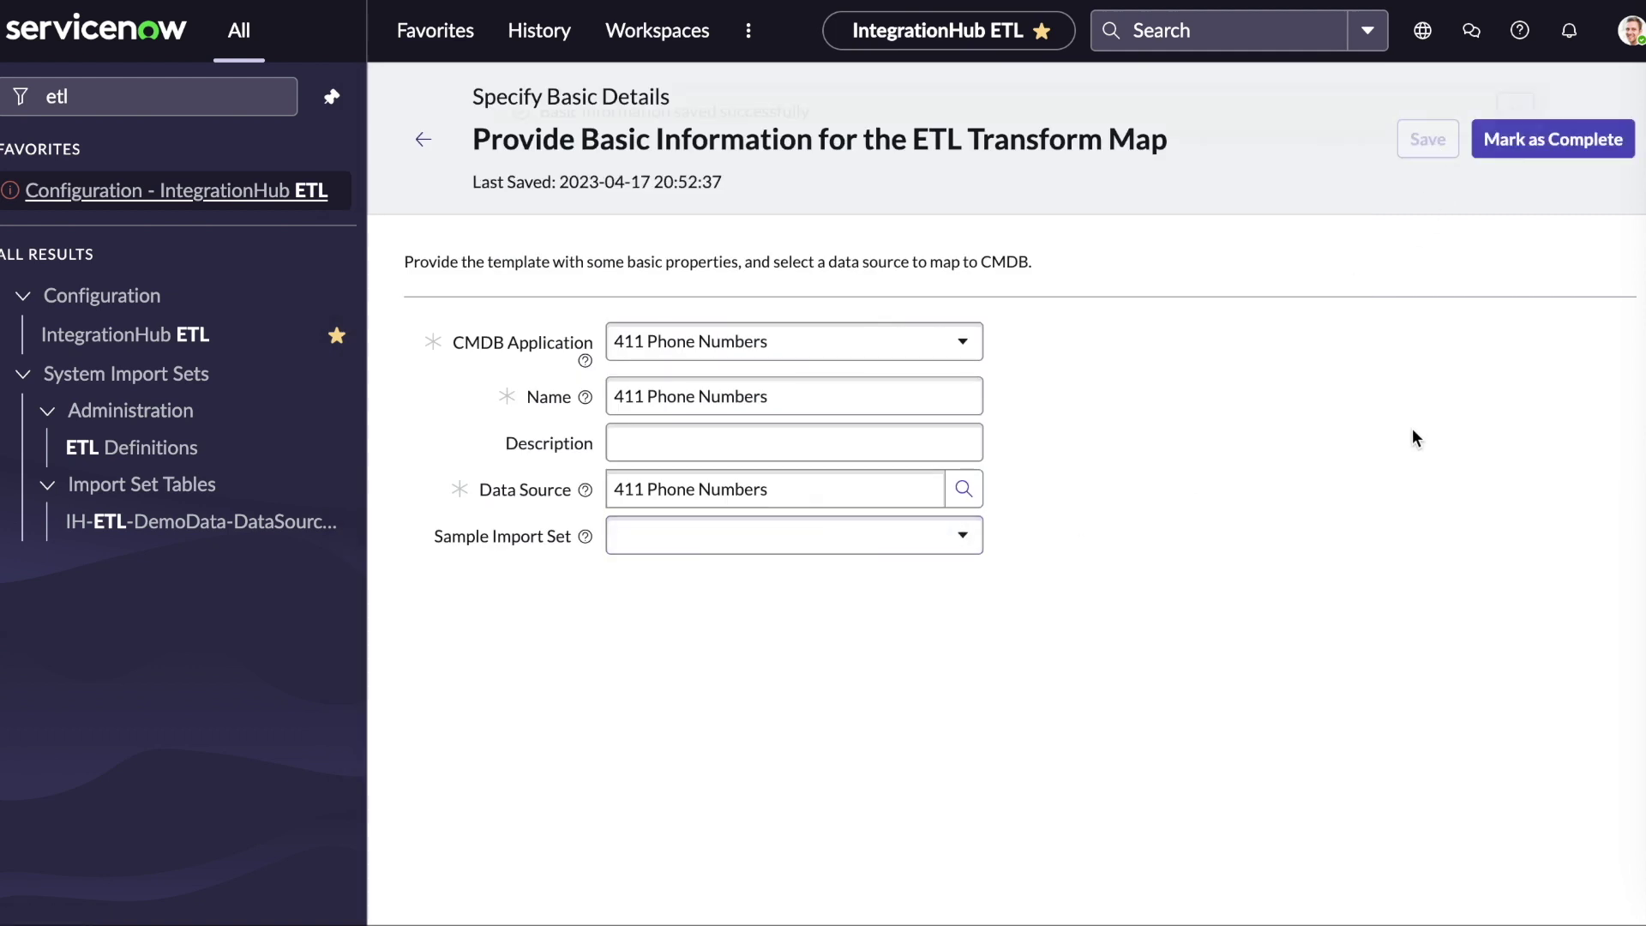
left_click(1570, 137)
left_click(731, 641)
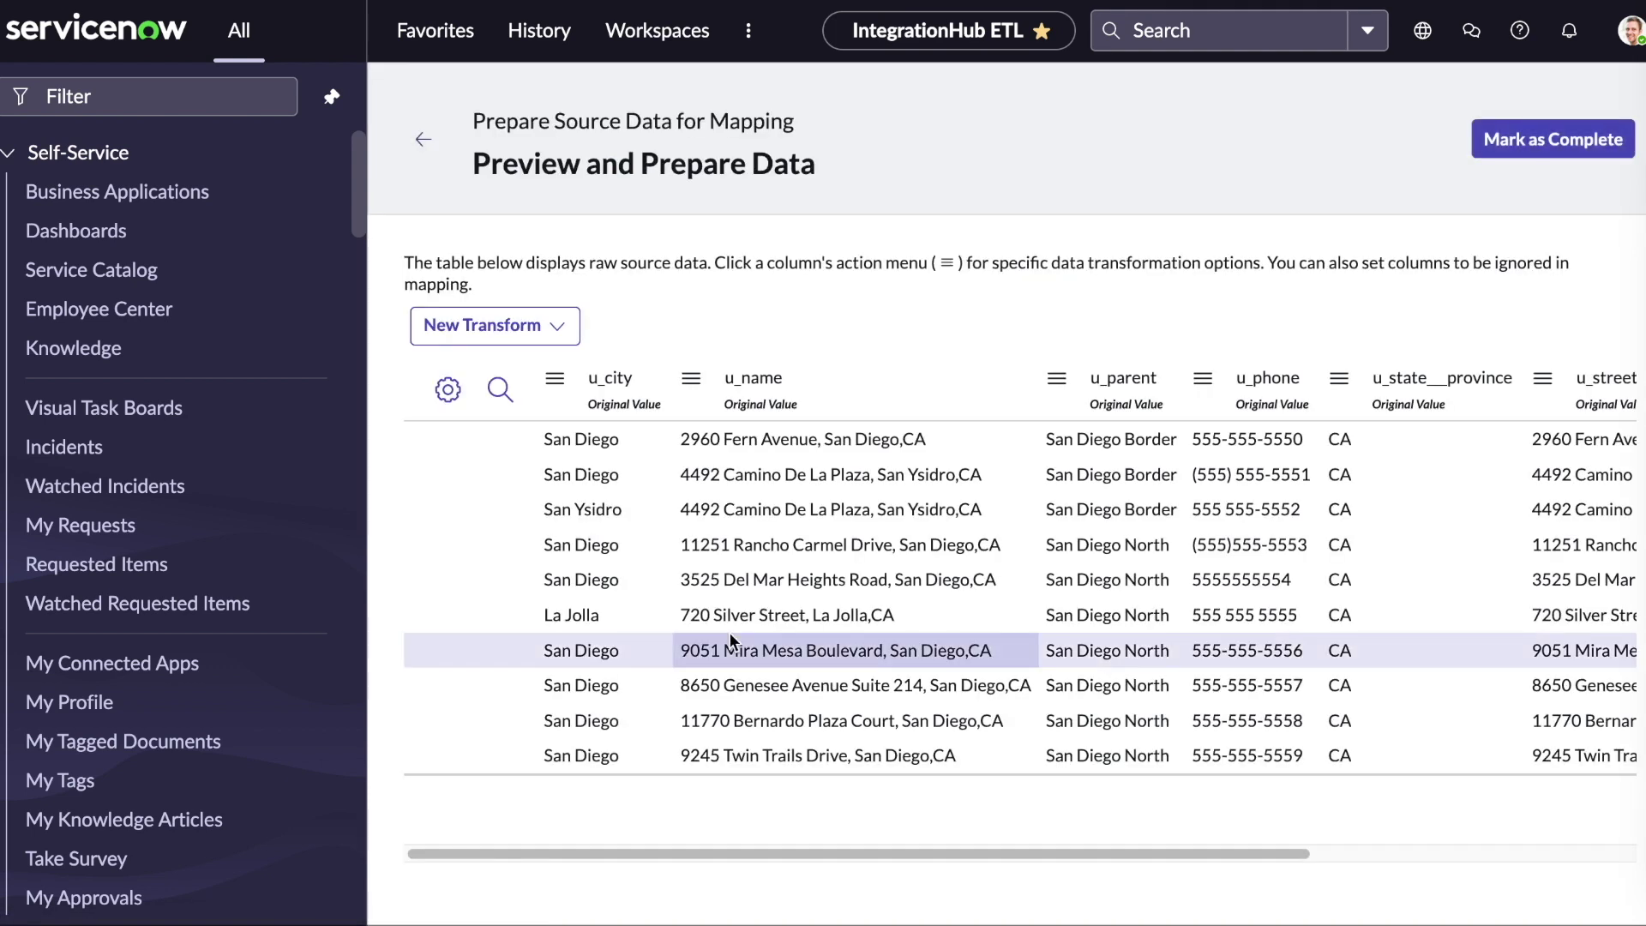
left_click(1059, 381)
left_click(1102, 444)
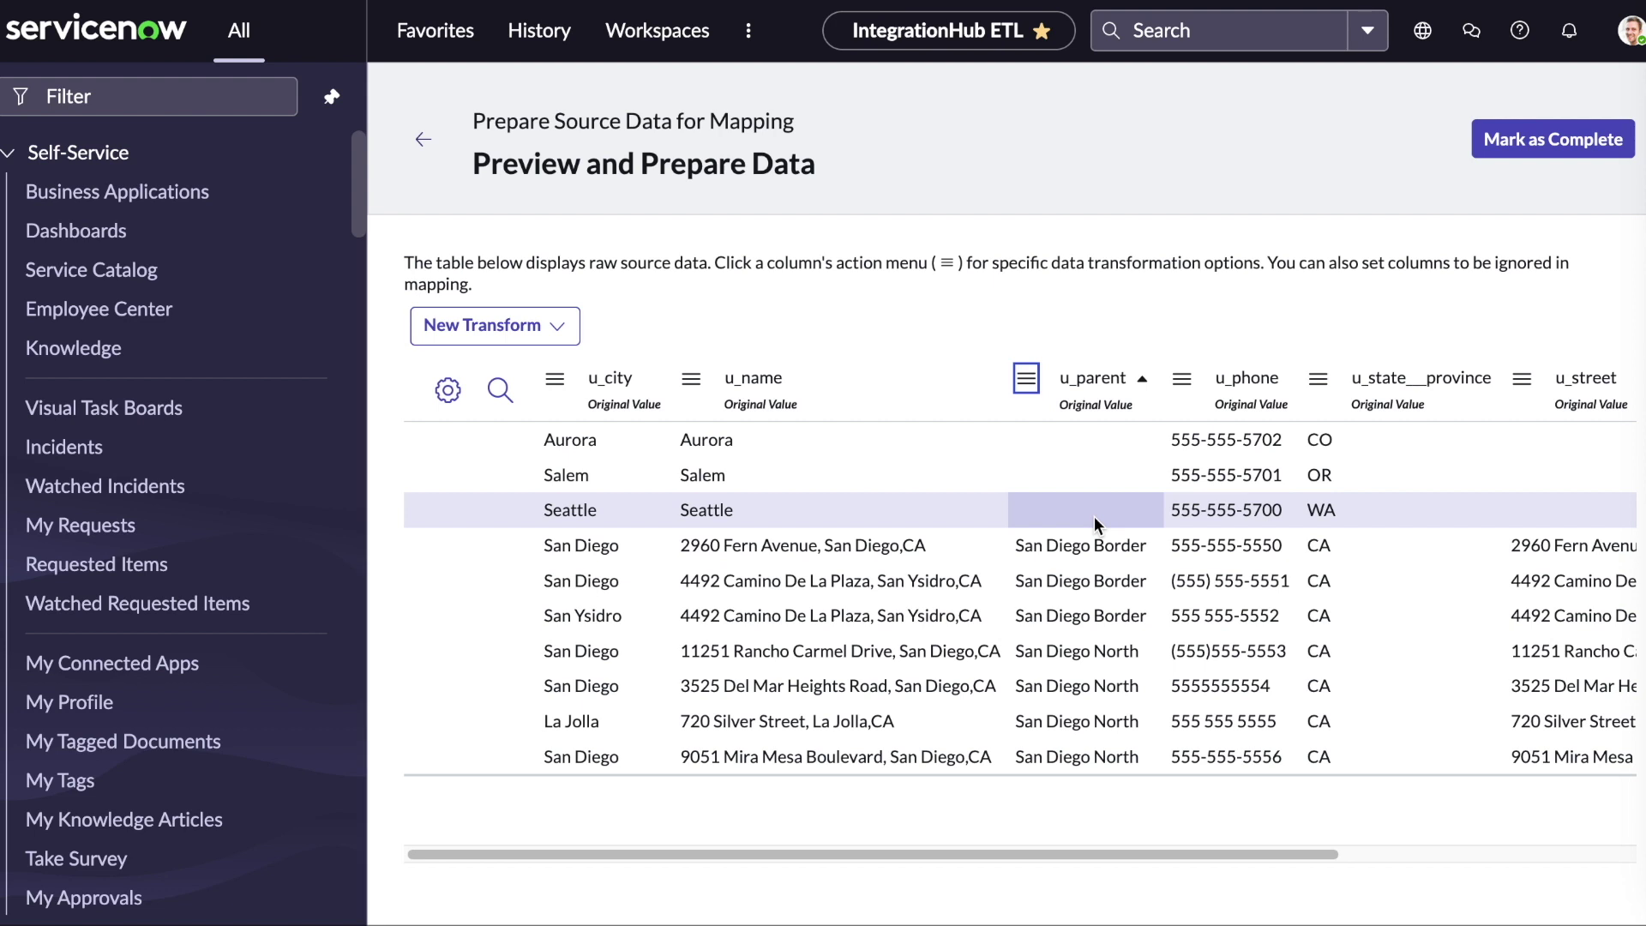
Add a 'Parent Sys ID' Table Lookup on the Location table, matching on the Name column
left_click(482, 326)
left_click(523, 407)
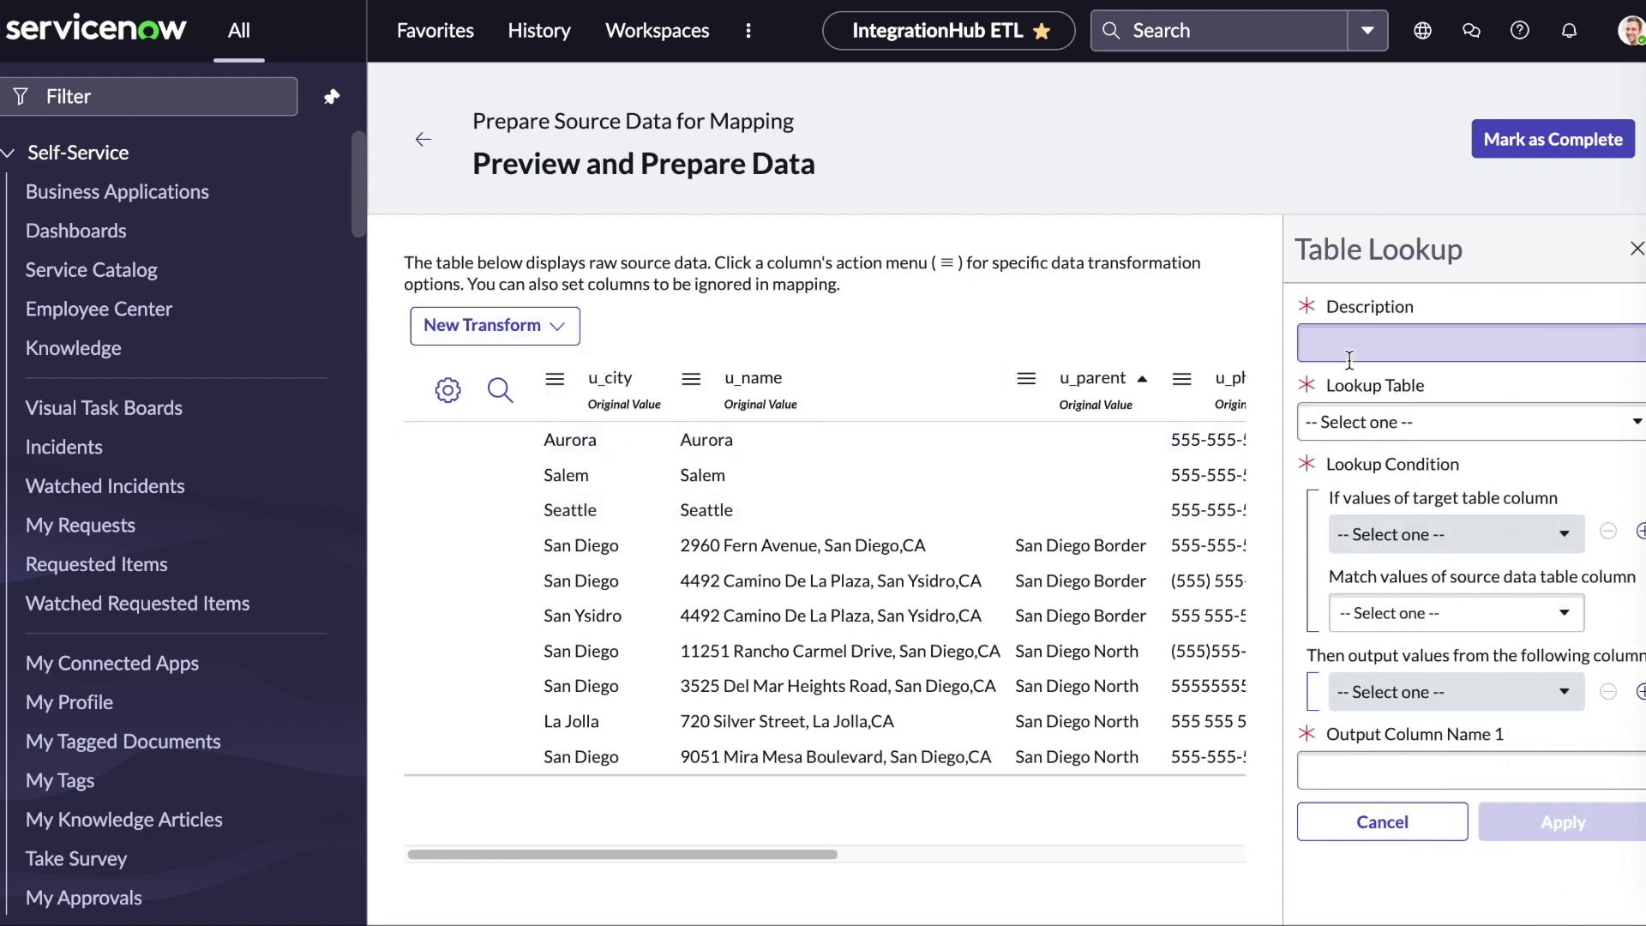
type("Parent Sys ID")
left_click(1556, 424)
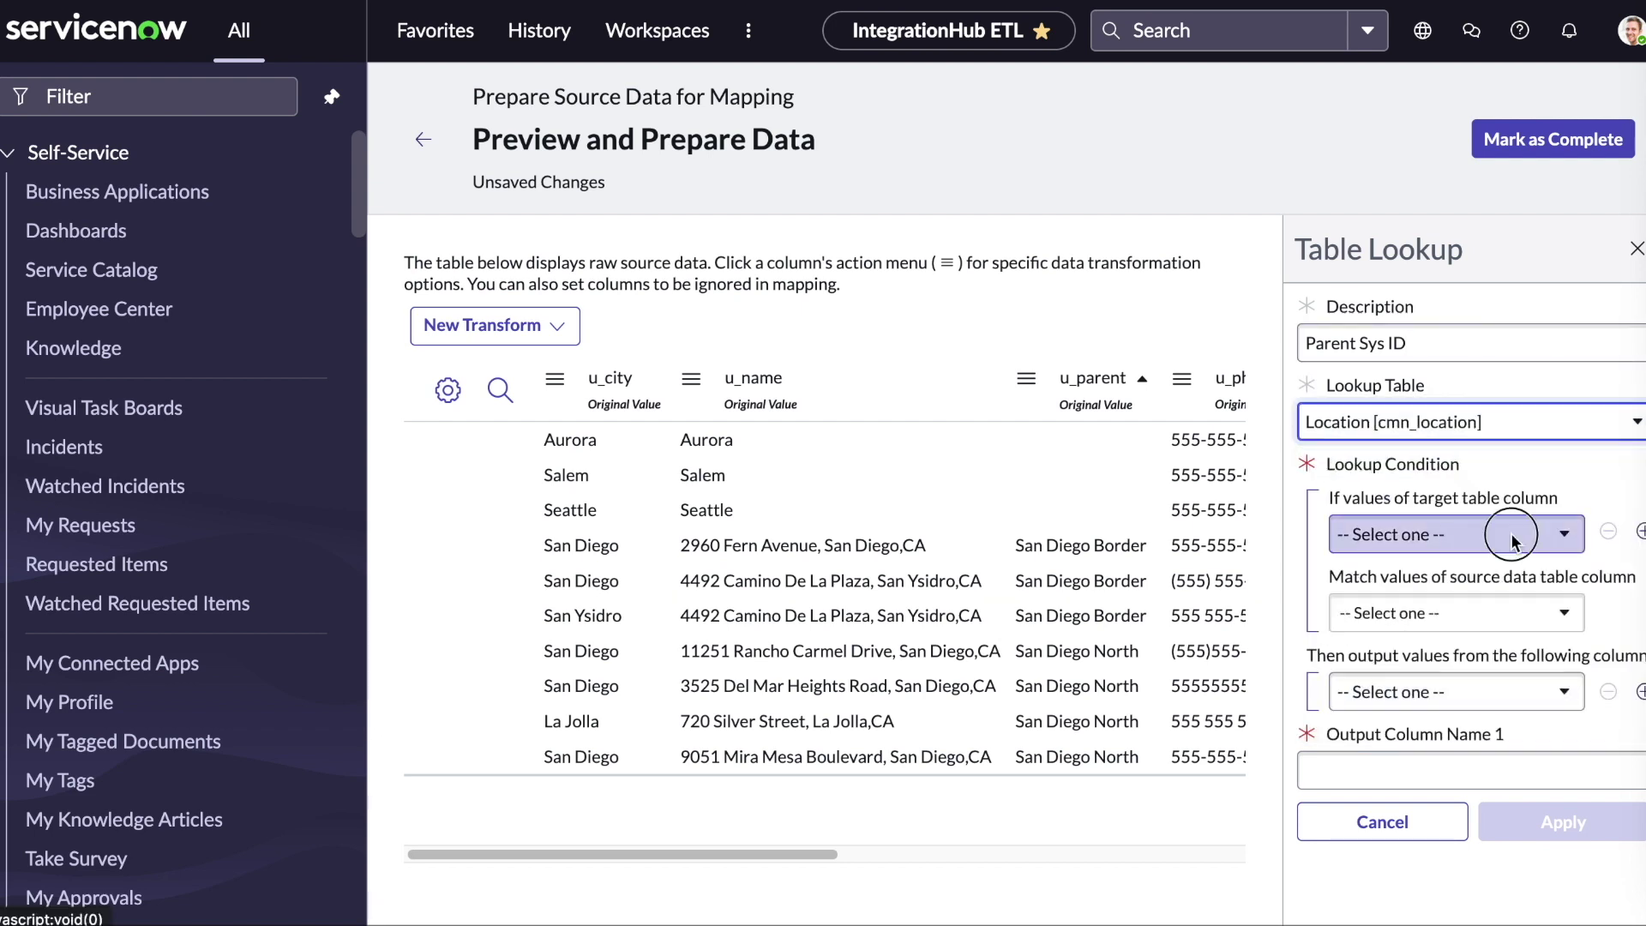
left_click(1366, 533)
type("name")
left_click(1352, 650)
Match Name against u_parent, output Sys ID as the ParentSysID column, and apply the lookup
left_click(1396, 609)
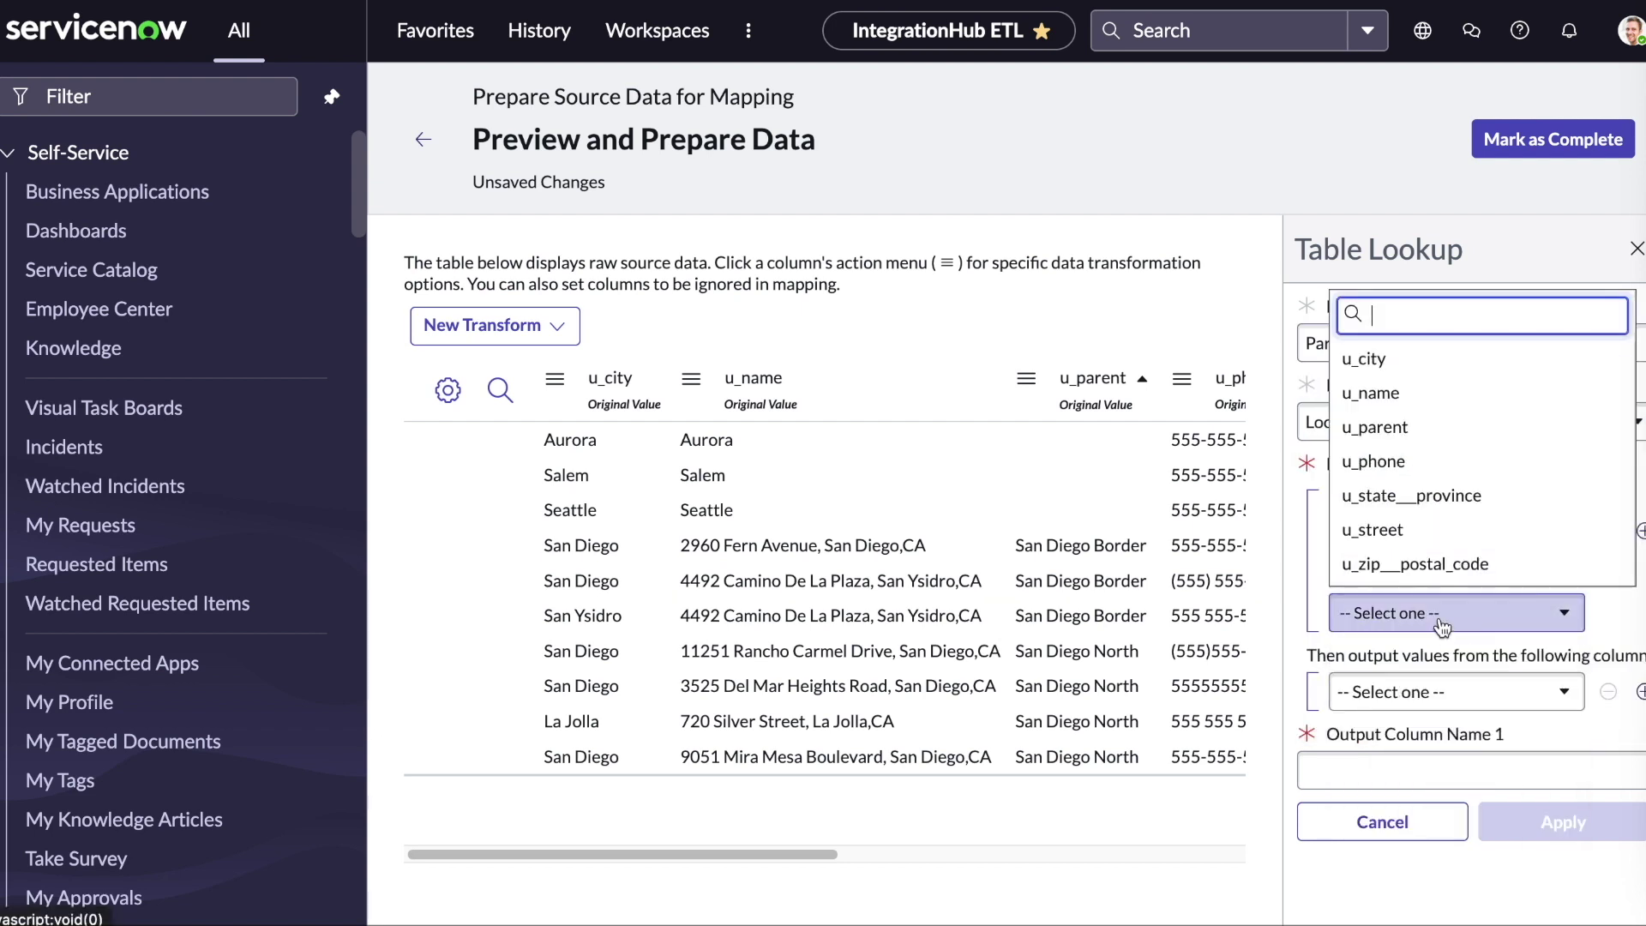
left_click(1415, 439)
left_click(1455, 690)
type("sys")
left_click(1363, 647)
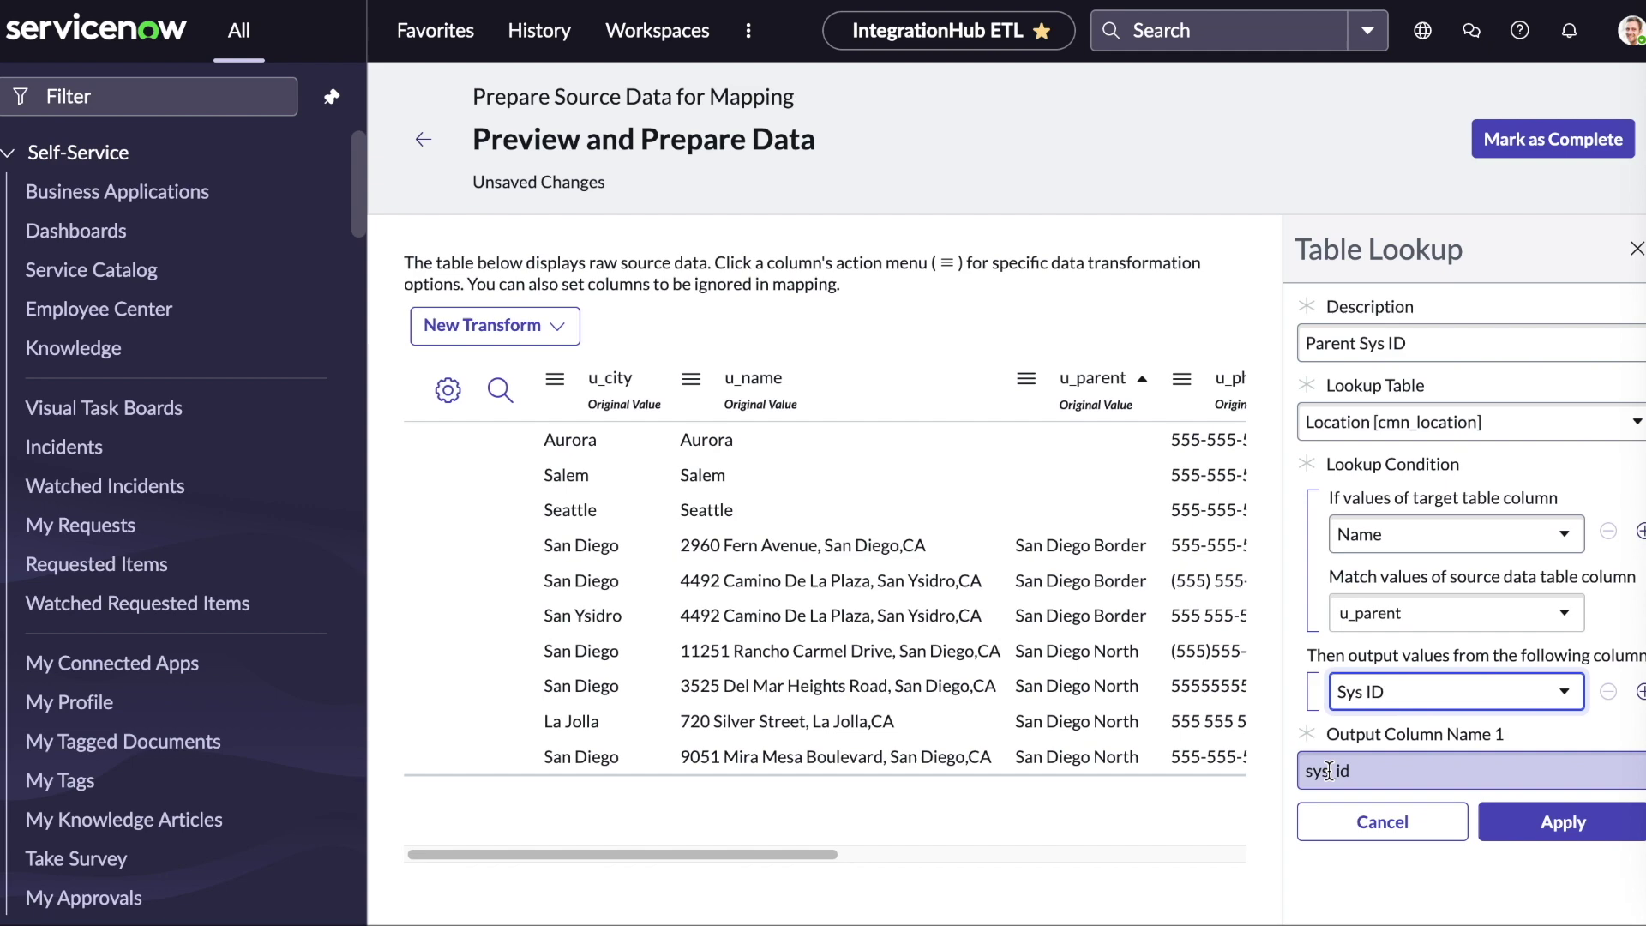
triple_click(1457, 770)
type("ParentSysID")
left_click(1562, 822)
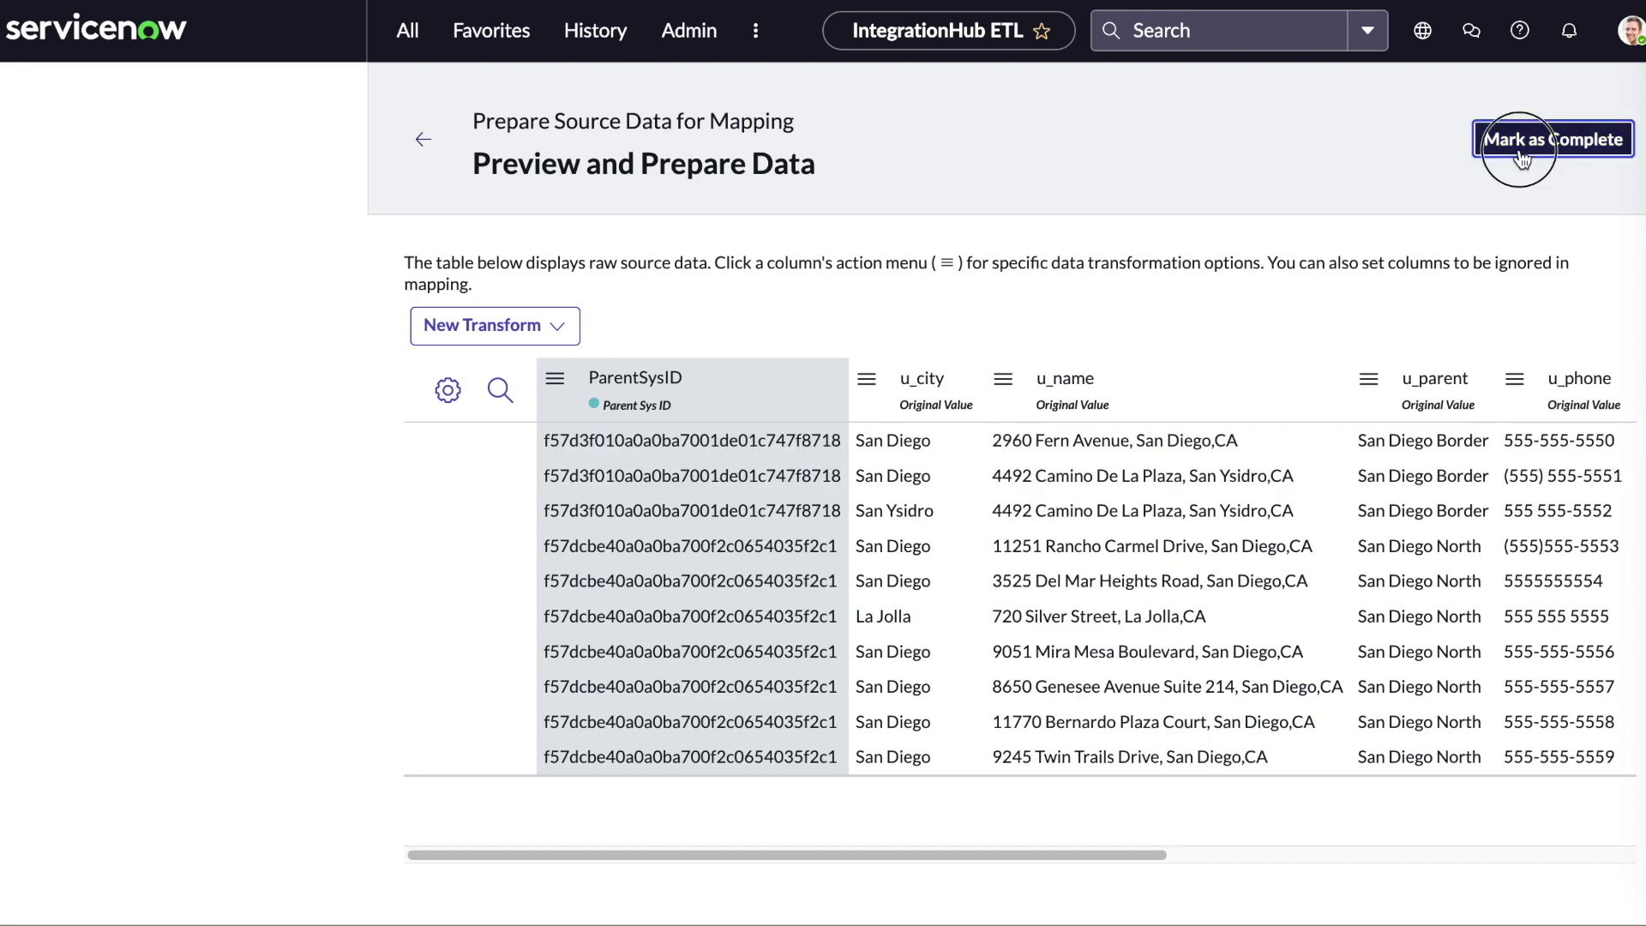
Complete data preparation and add Location as the target CMDB class
left_click(1520, 157)
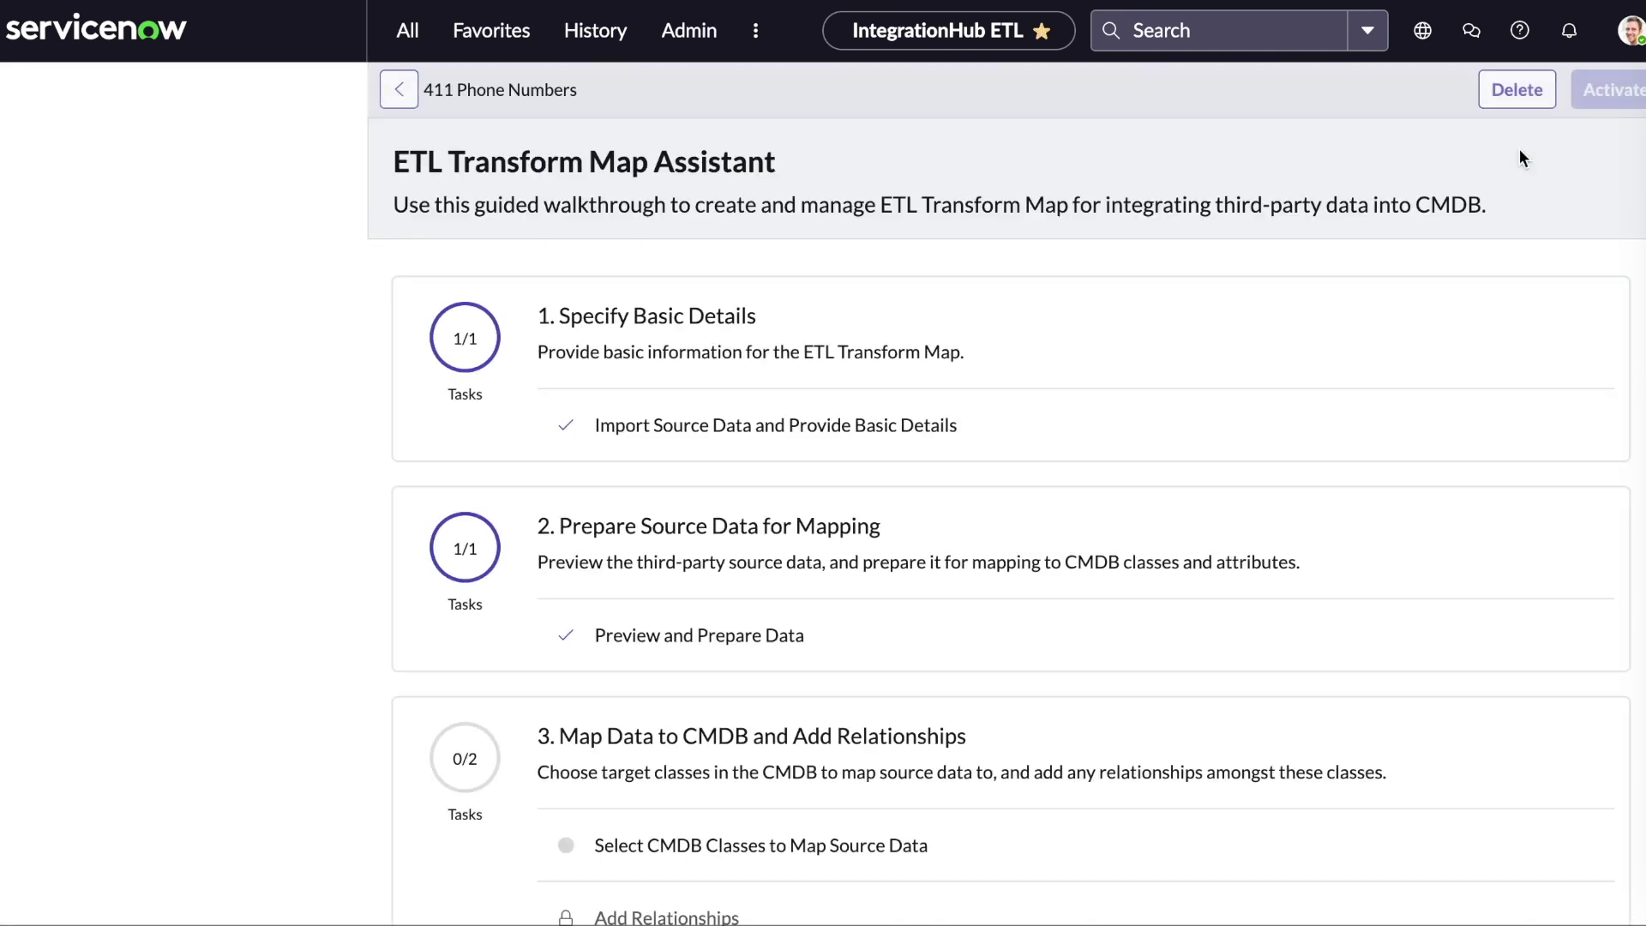
left_click(851, 845)
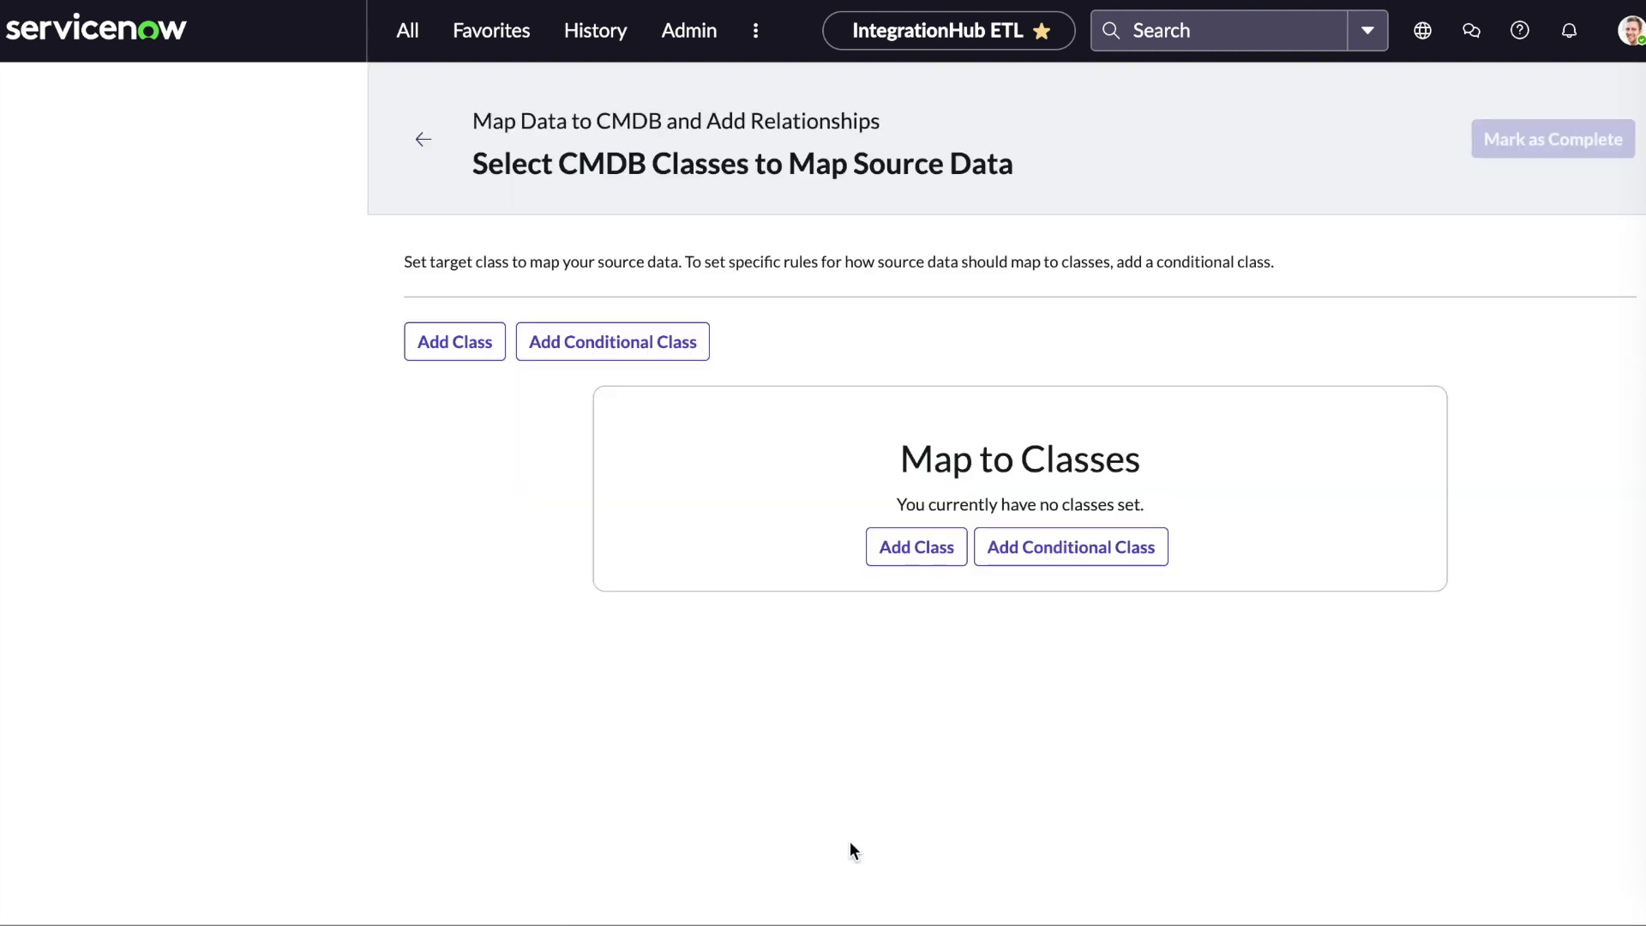
left_click(443, 334)
left_click(973, 199)
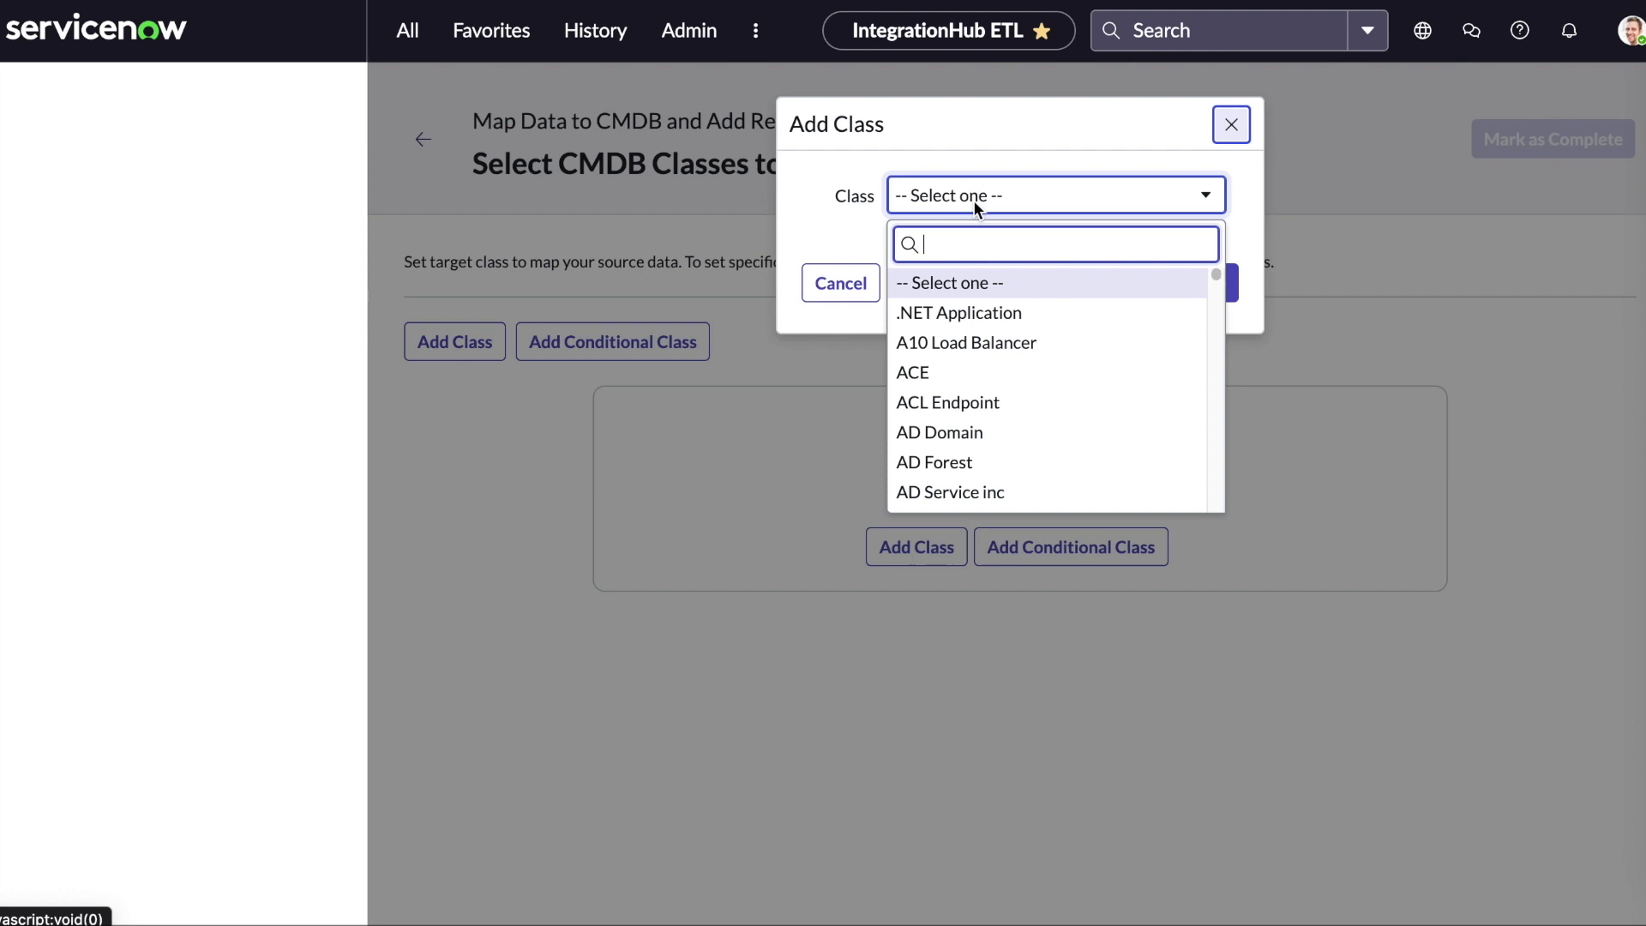
type("loca")
left_click(947, 310)
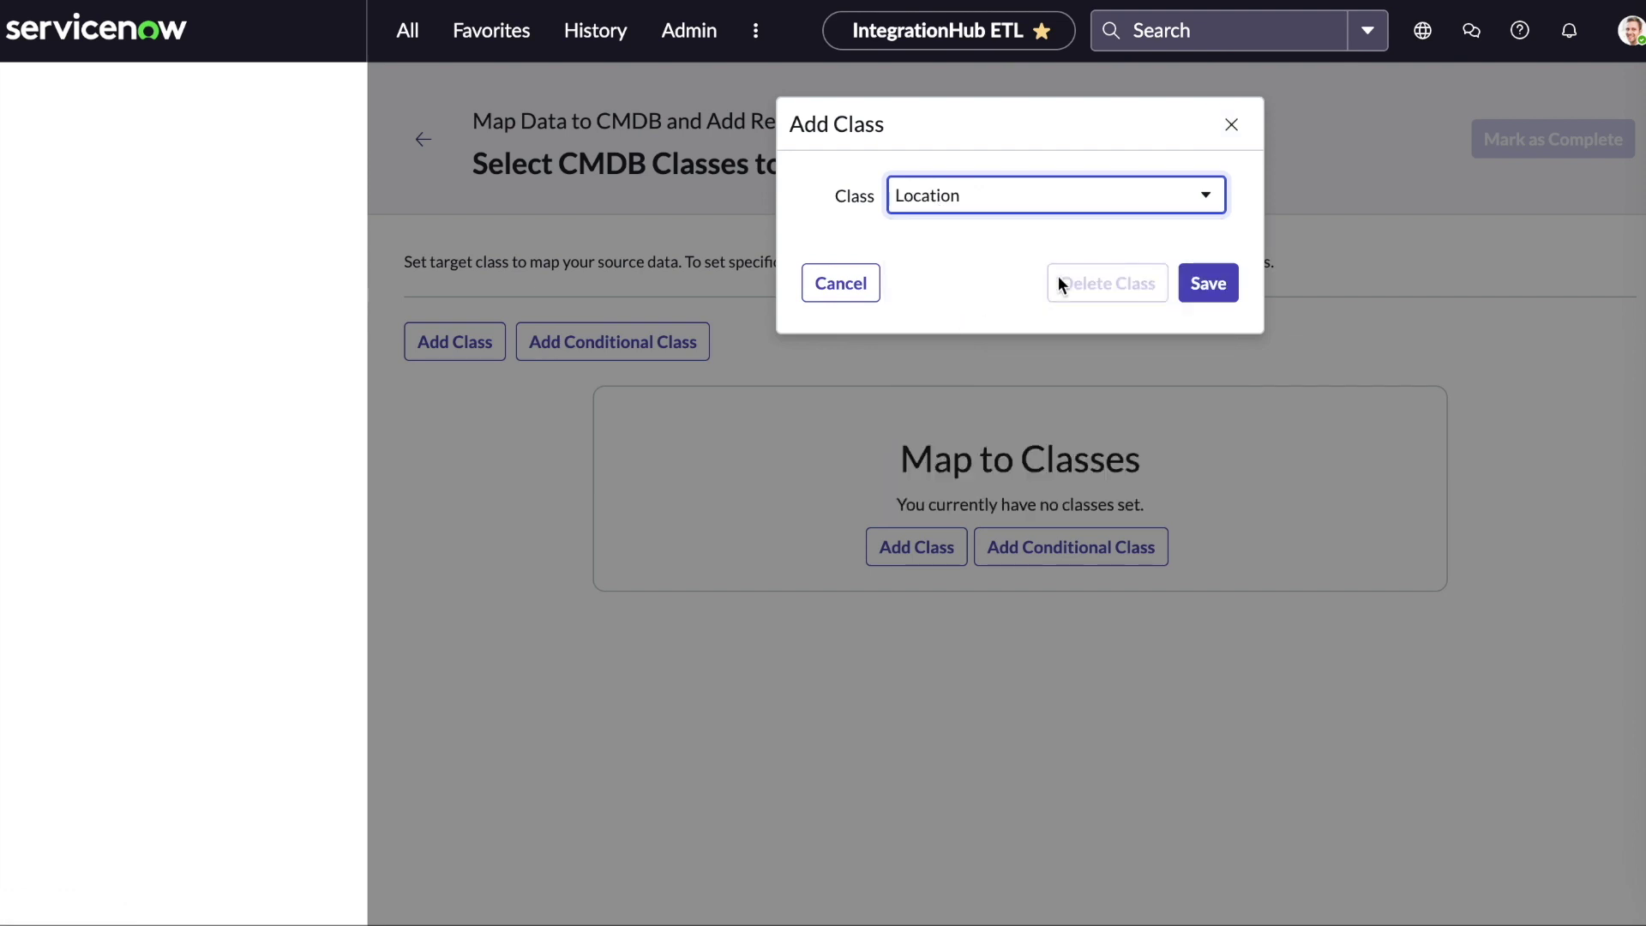
left_click(1210, 280)
Map u_name to Name, ParentSysID to Parent, and u_state__province to State/Province
left_click(1409, 477)
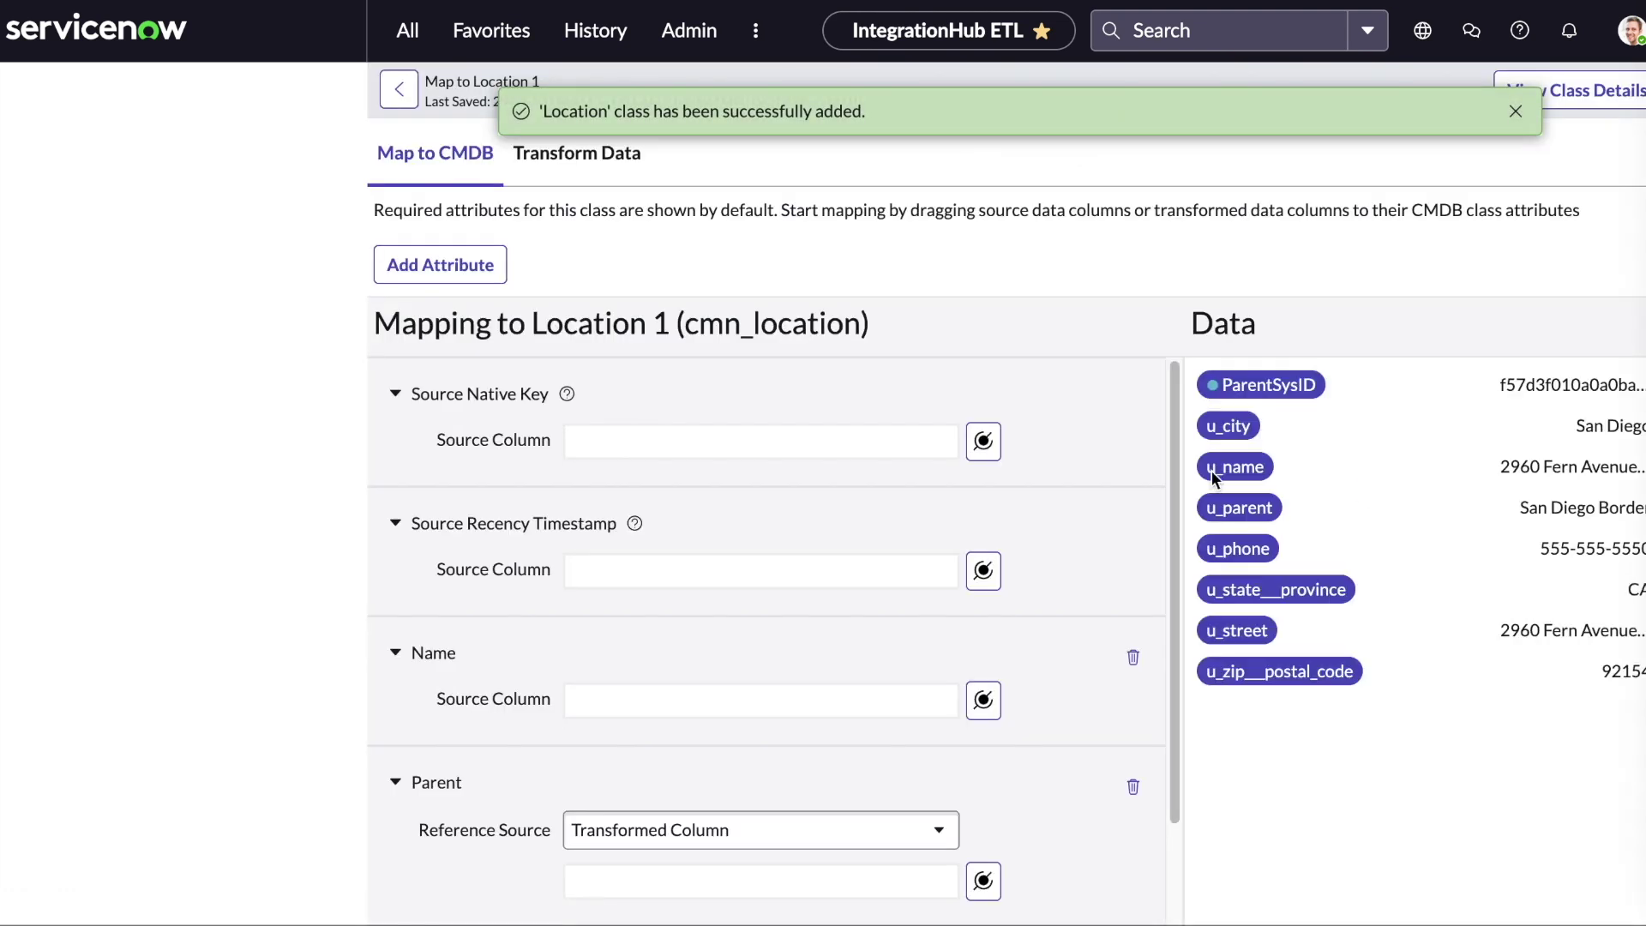
scroll(872, 705, "down", 1)
left_click(1213, 472)
left_click_drag(1213, 476, 866, 624)
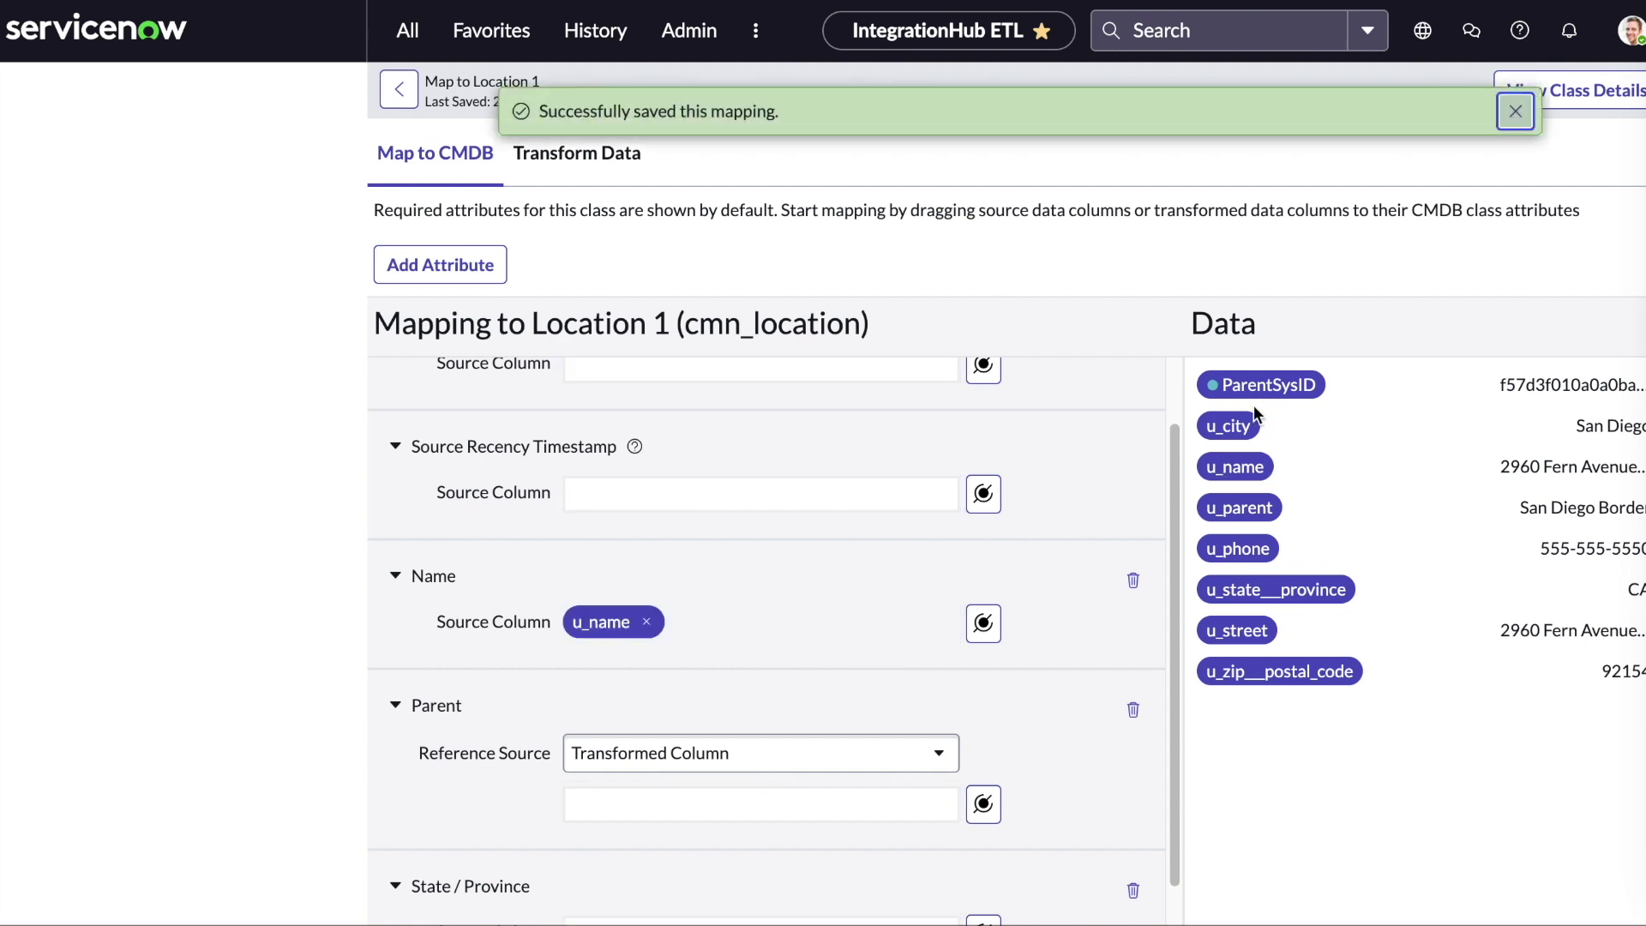
left_click_drag(1260, 385, 797, 802)
scroll(935, 765, "down", 1)
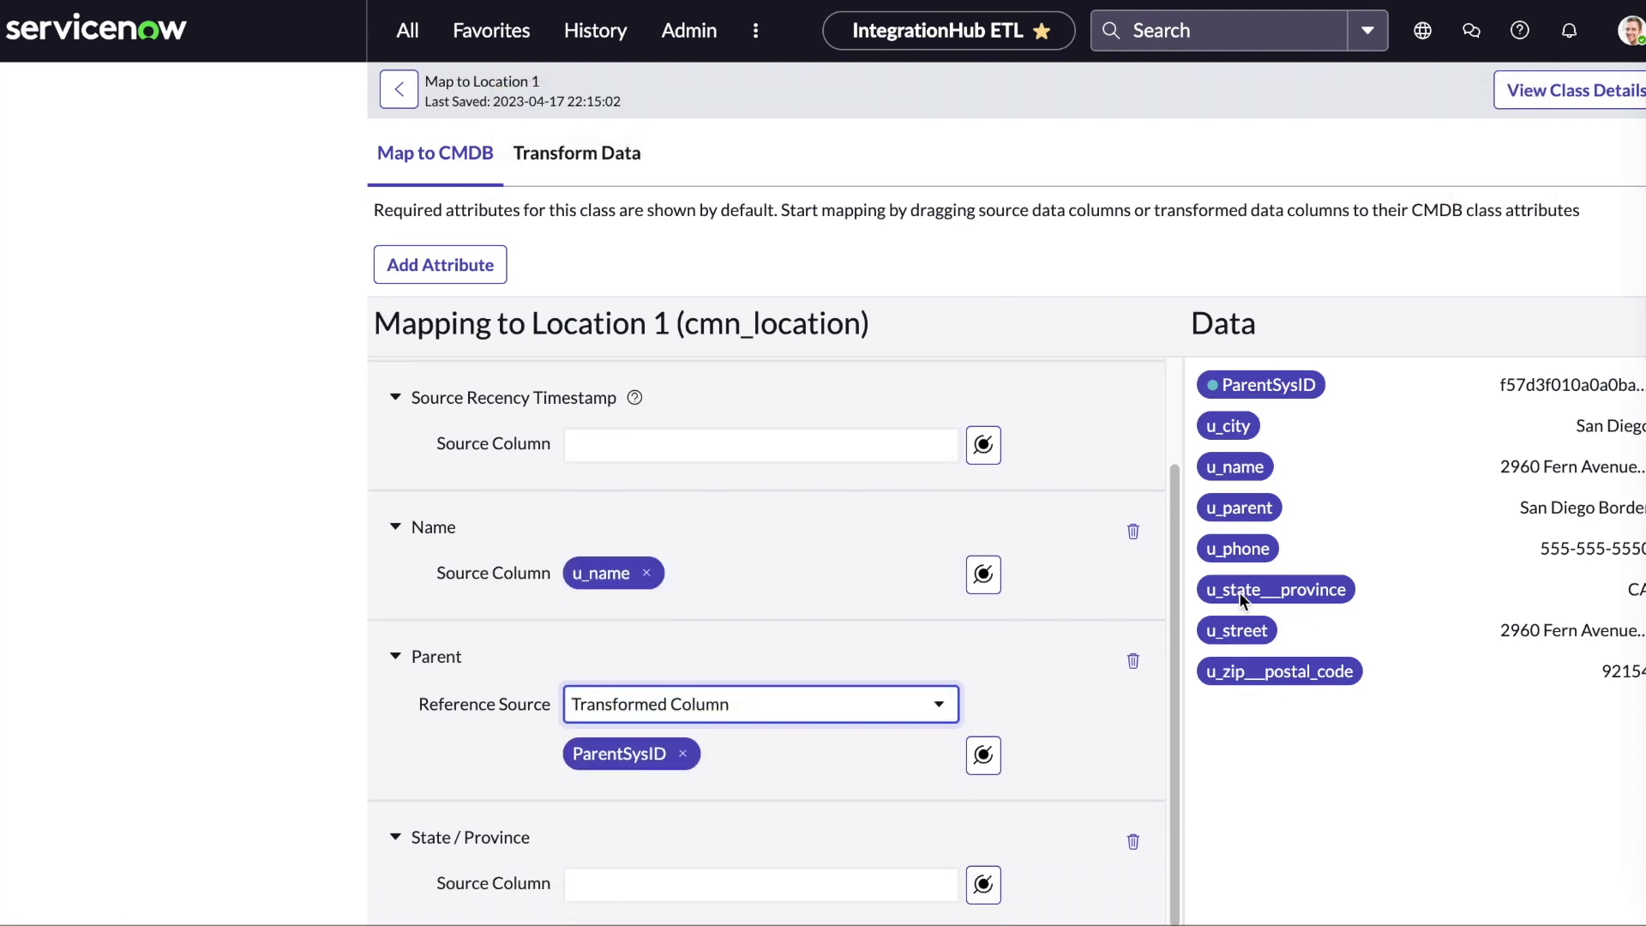
left_click_drag(1238, 592, 821, 872)
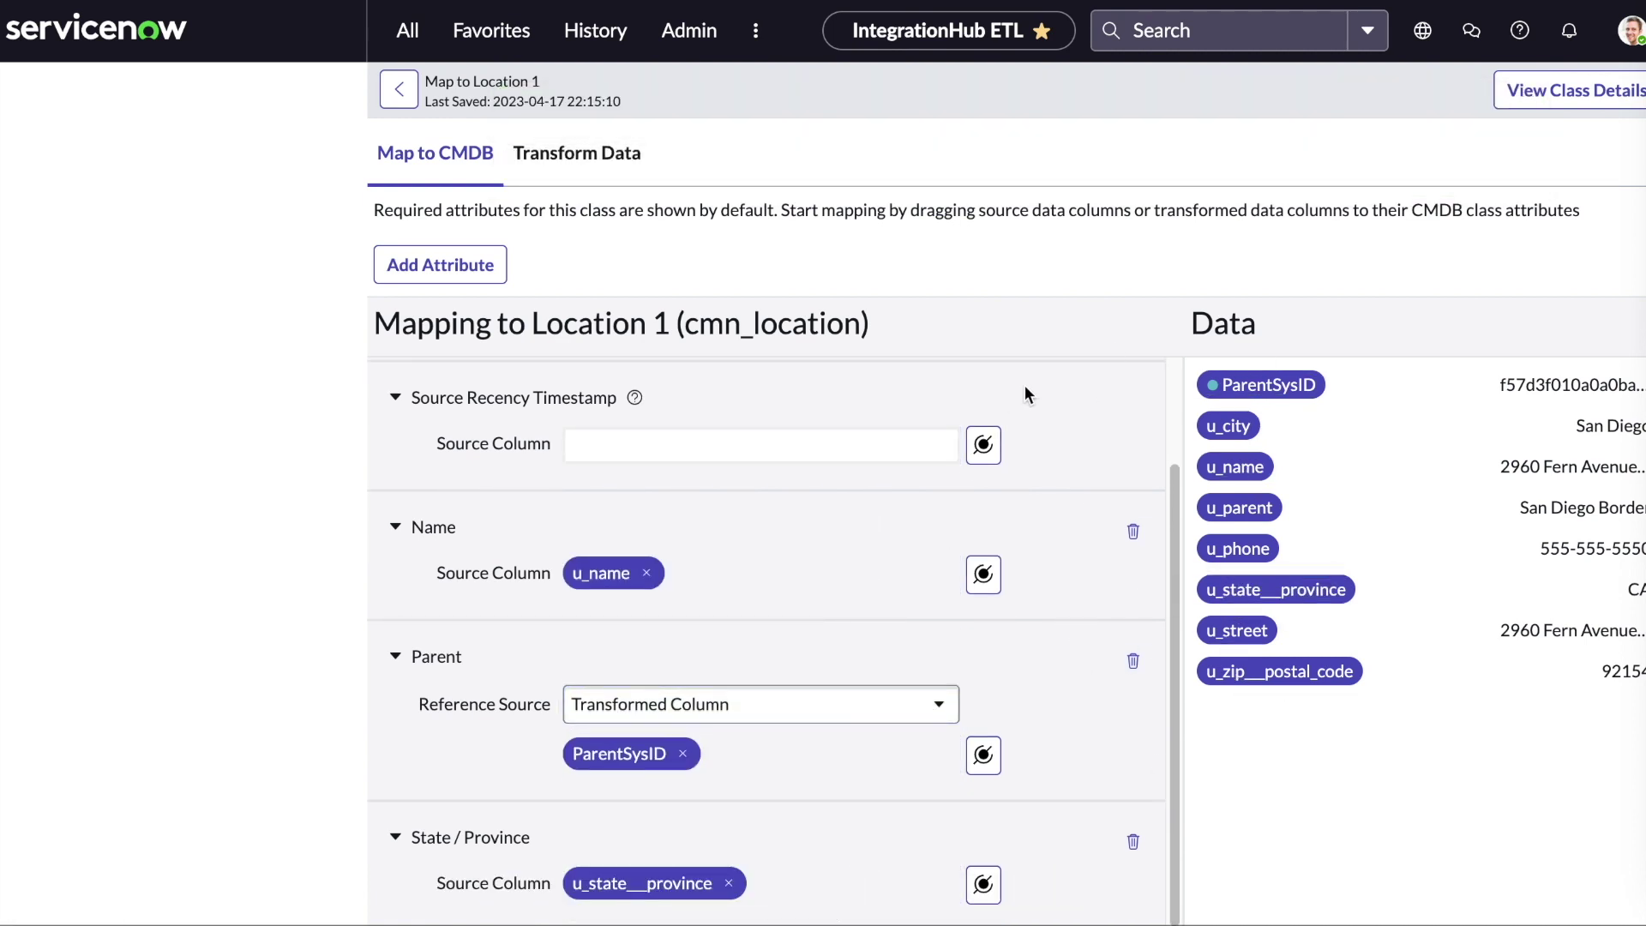
Add the Phone attribute, map u_phone to it, and return to the class list
left_click(440, 264)
left_click(1037, 193)
type("ph")
left_click(1079, 372)
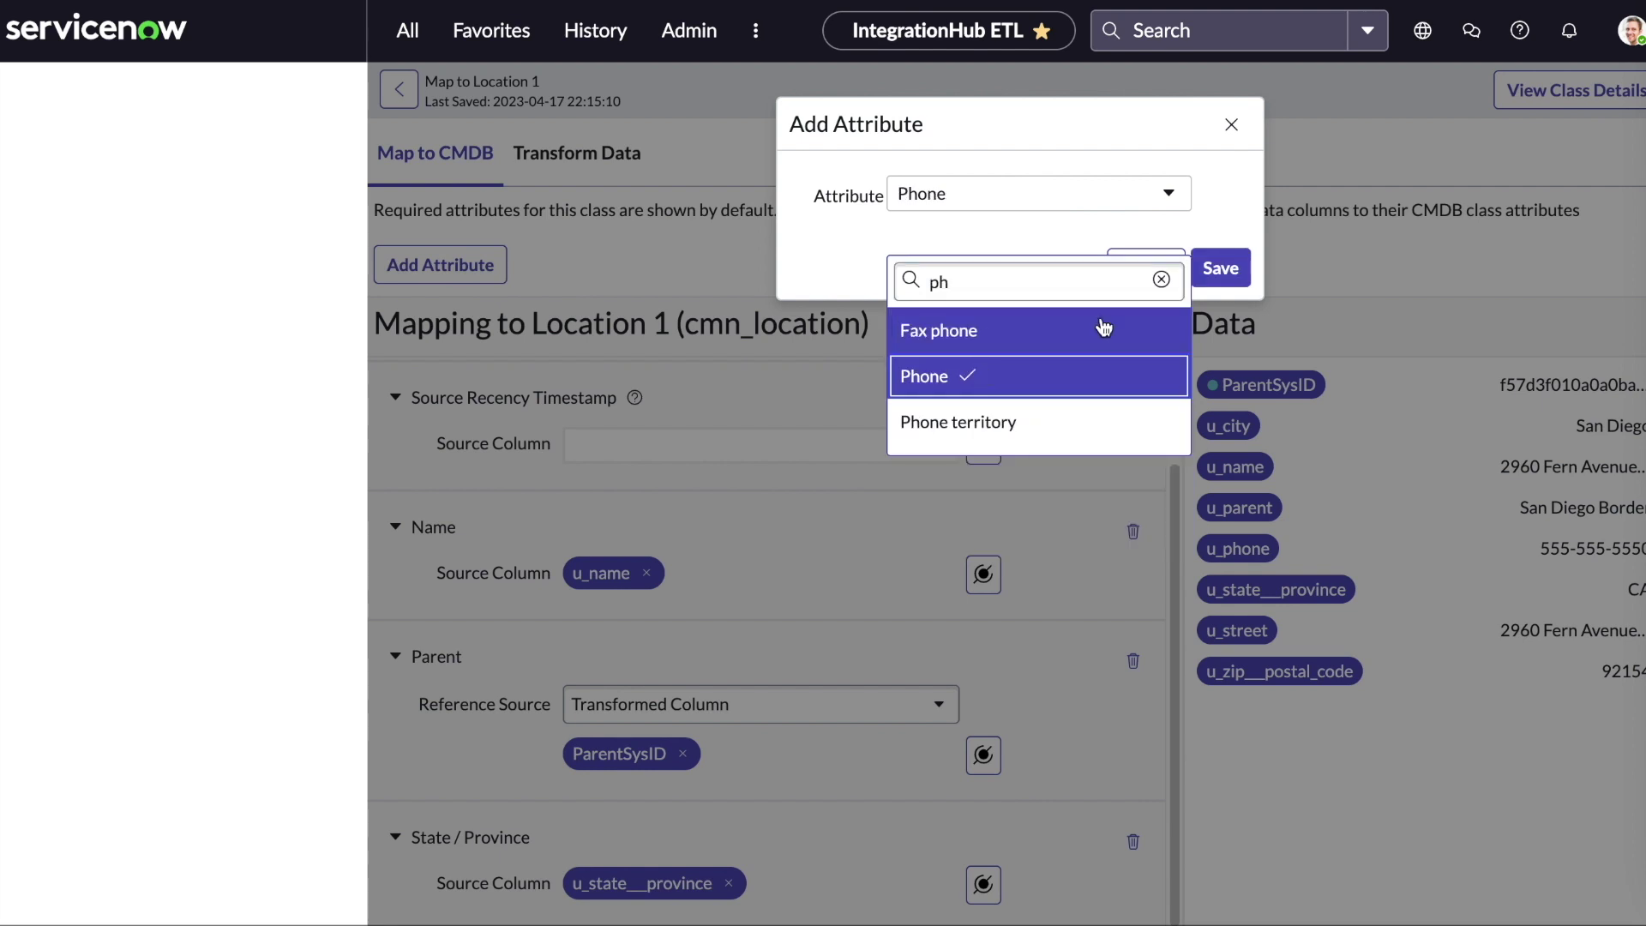
left_click(1220, 268)
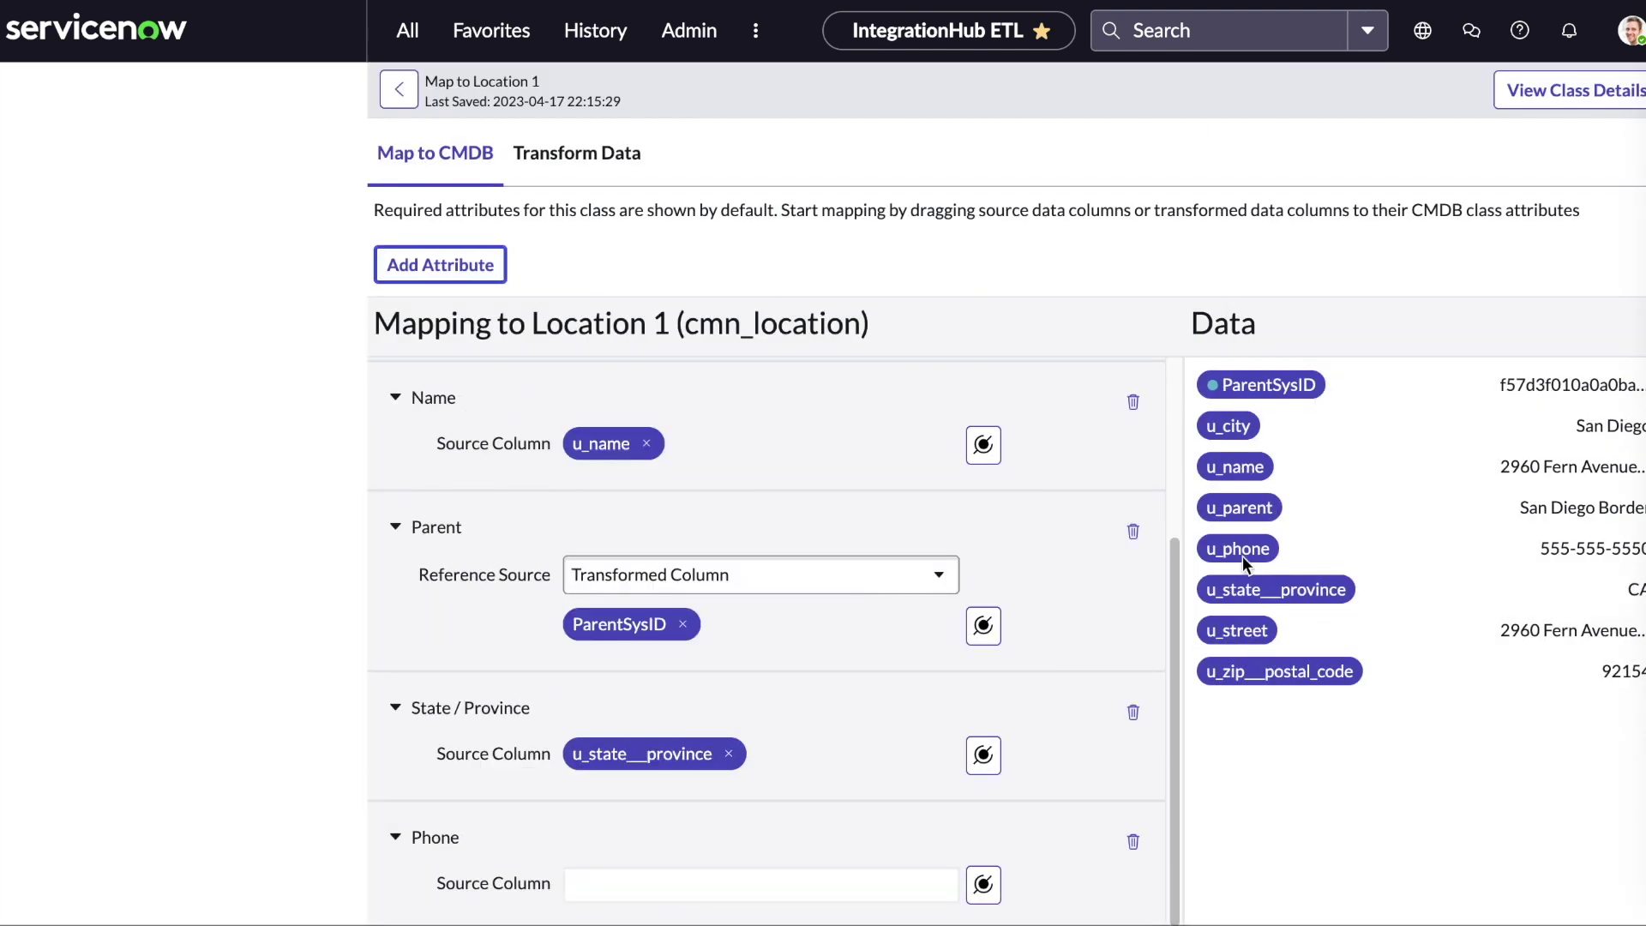
left_click_drag(1242, 556, 775, 887)
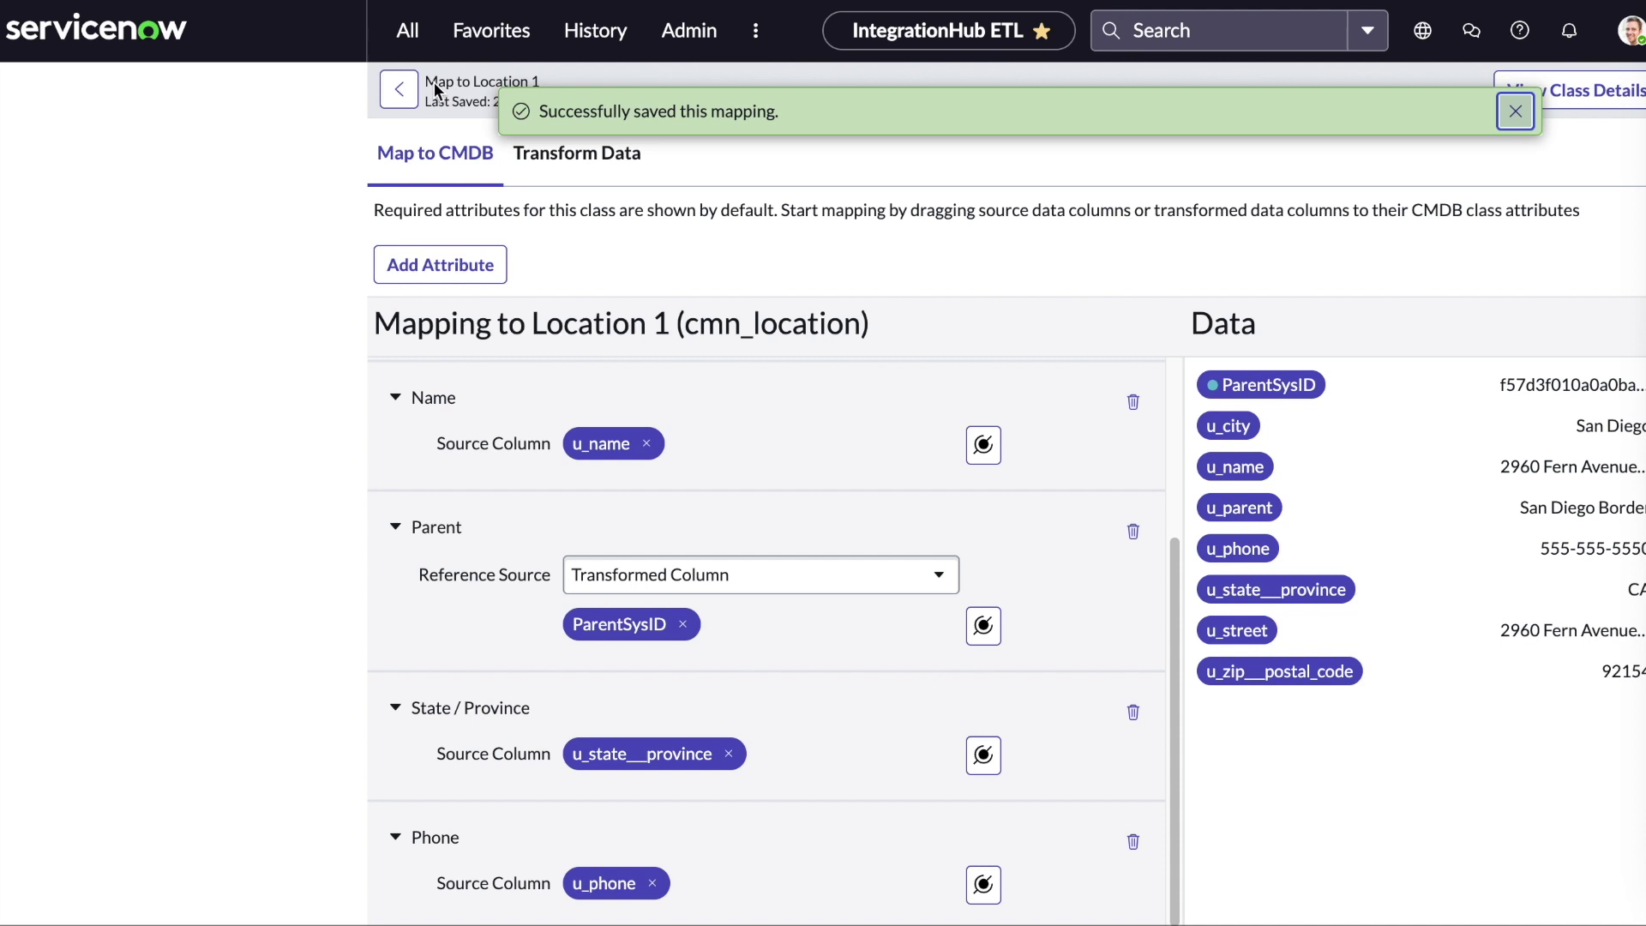
left_click(408, 96)
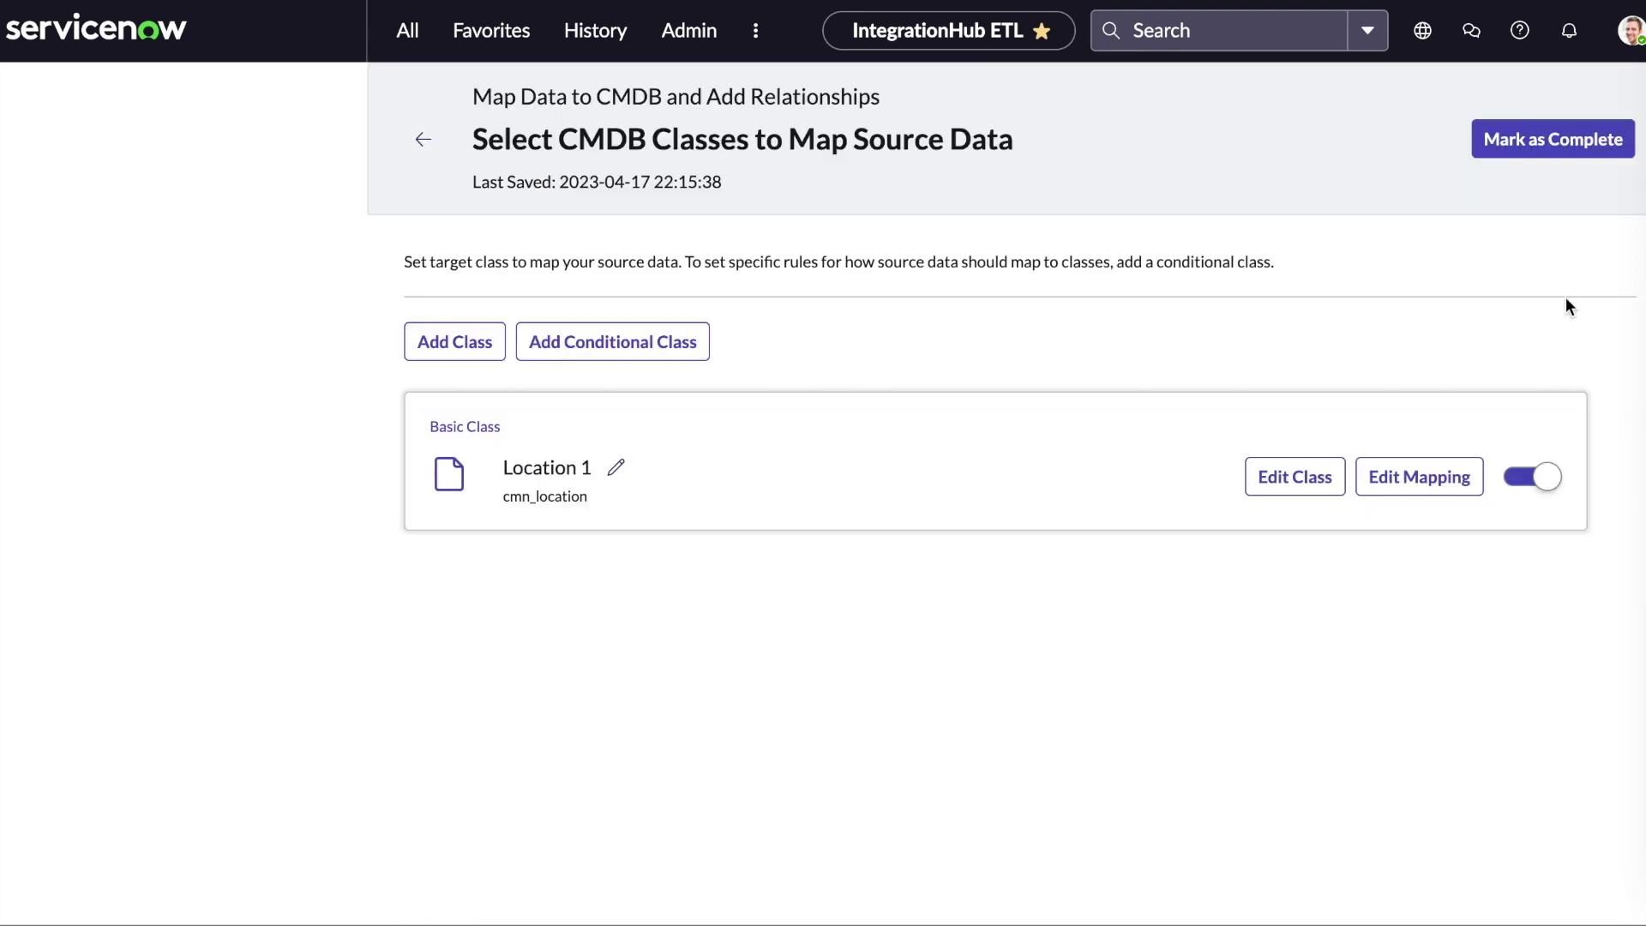
Mark the class selection step complete and complete Add Relationships without adding any relationships
left_click(1555, 148)
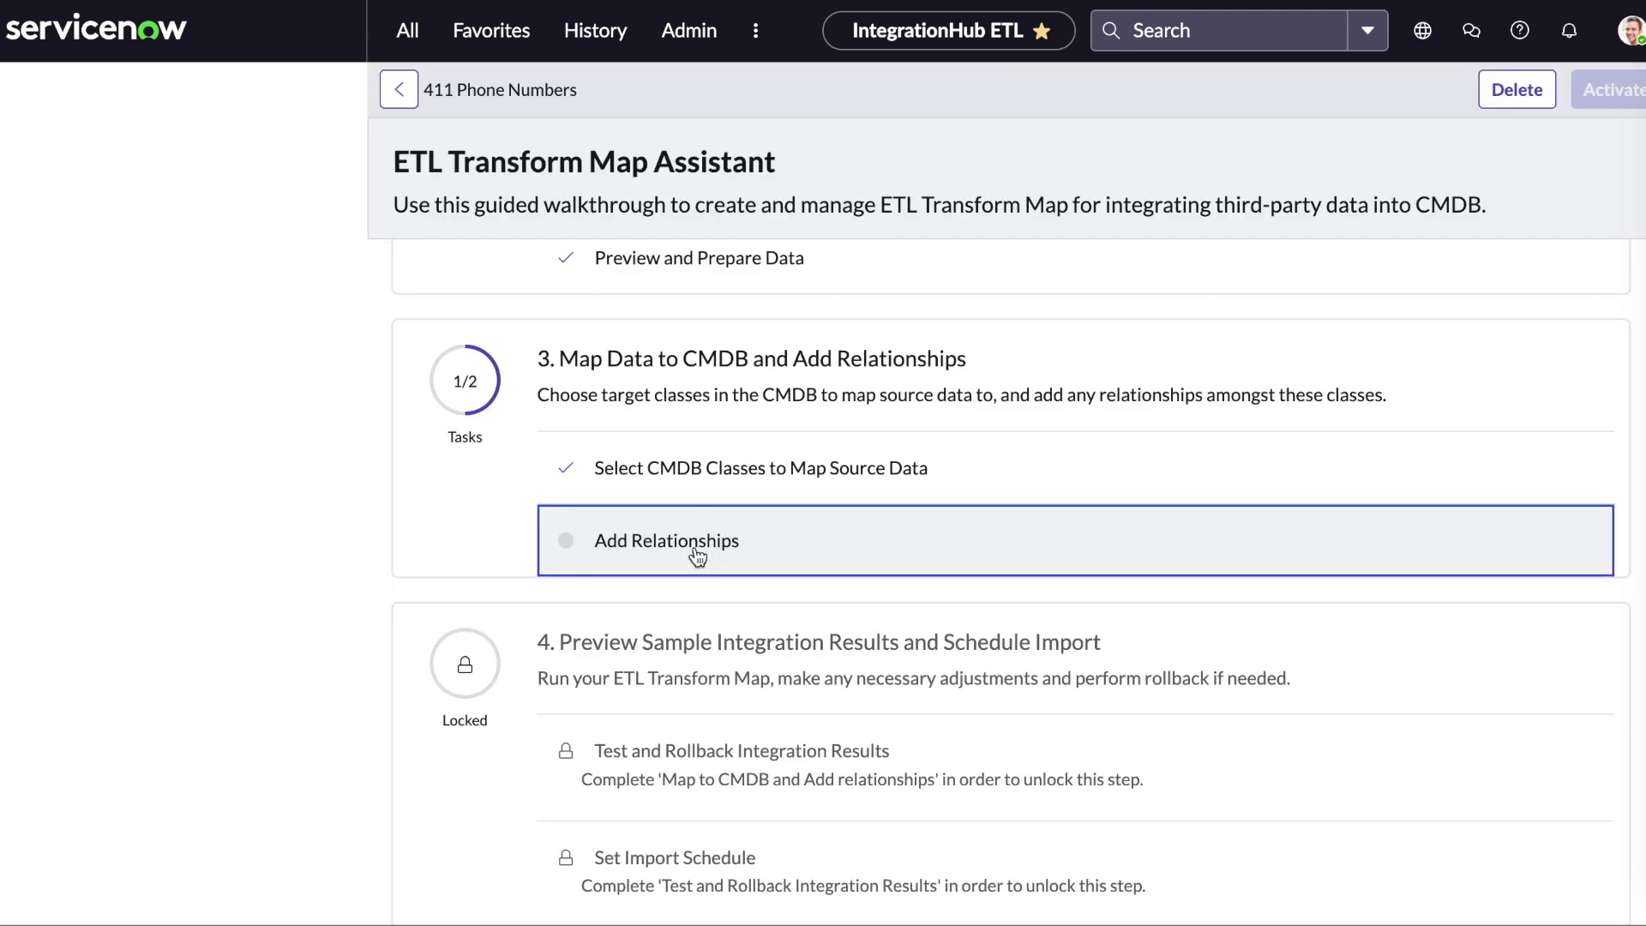
left_click(697, 555)
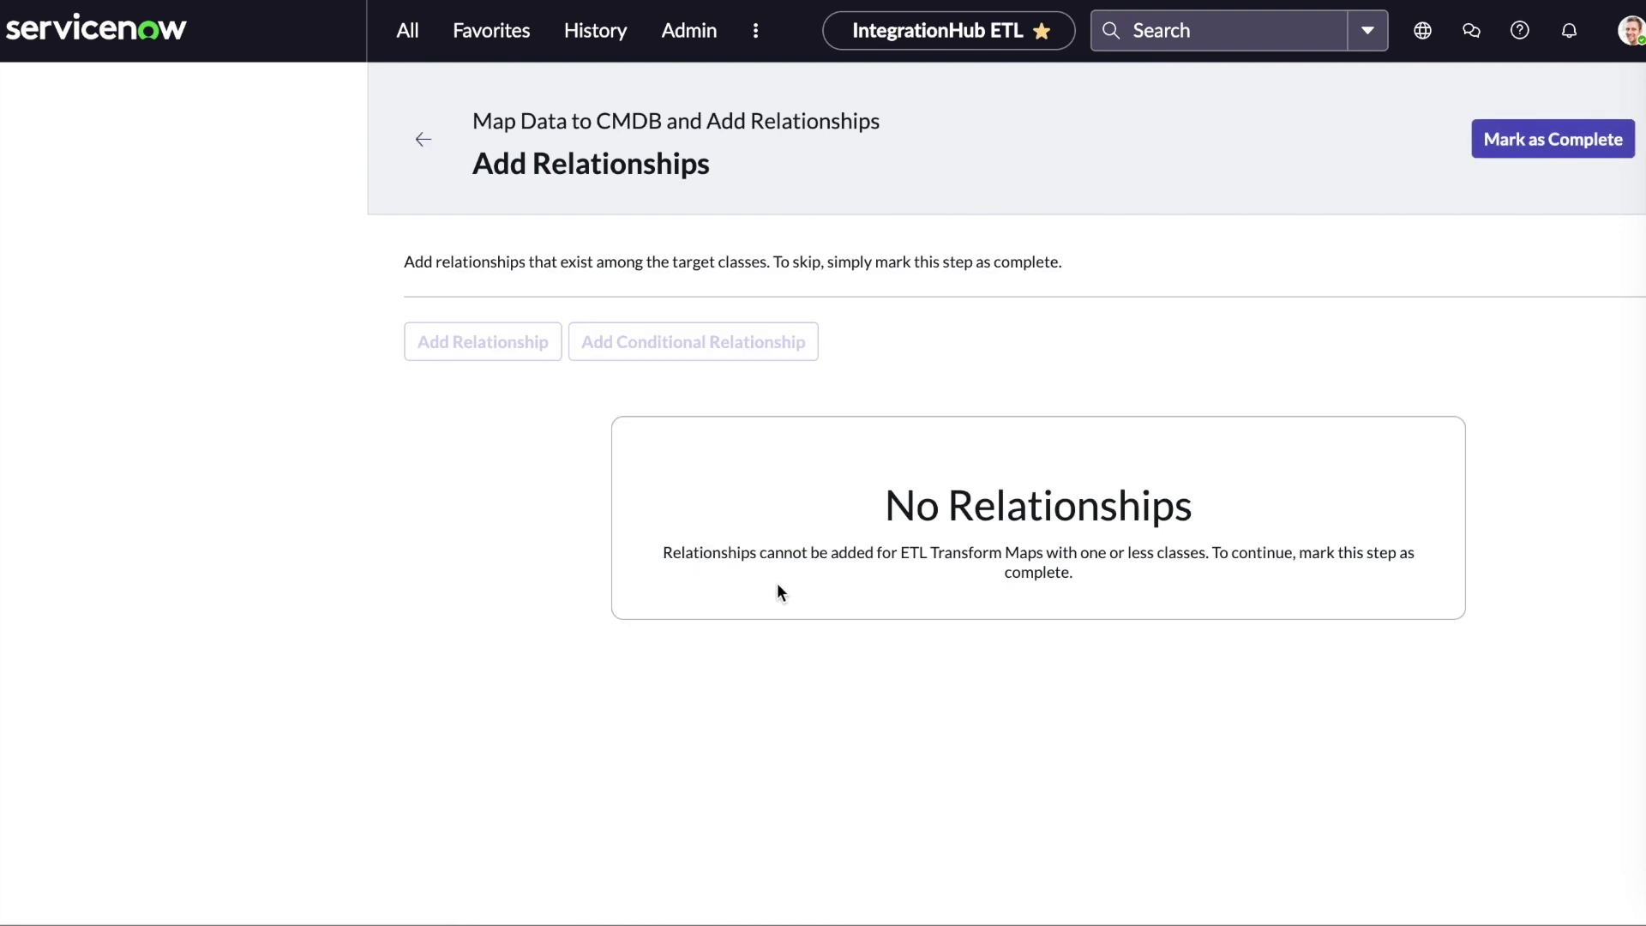
left_click(1596, 150)
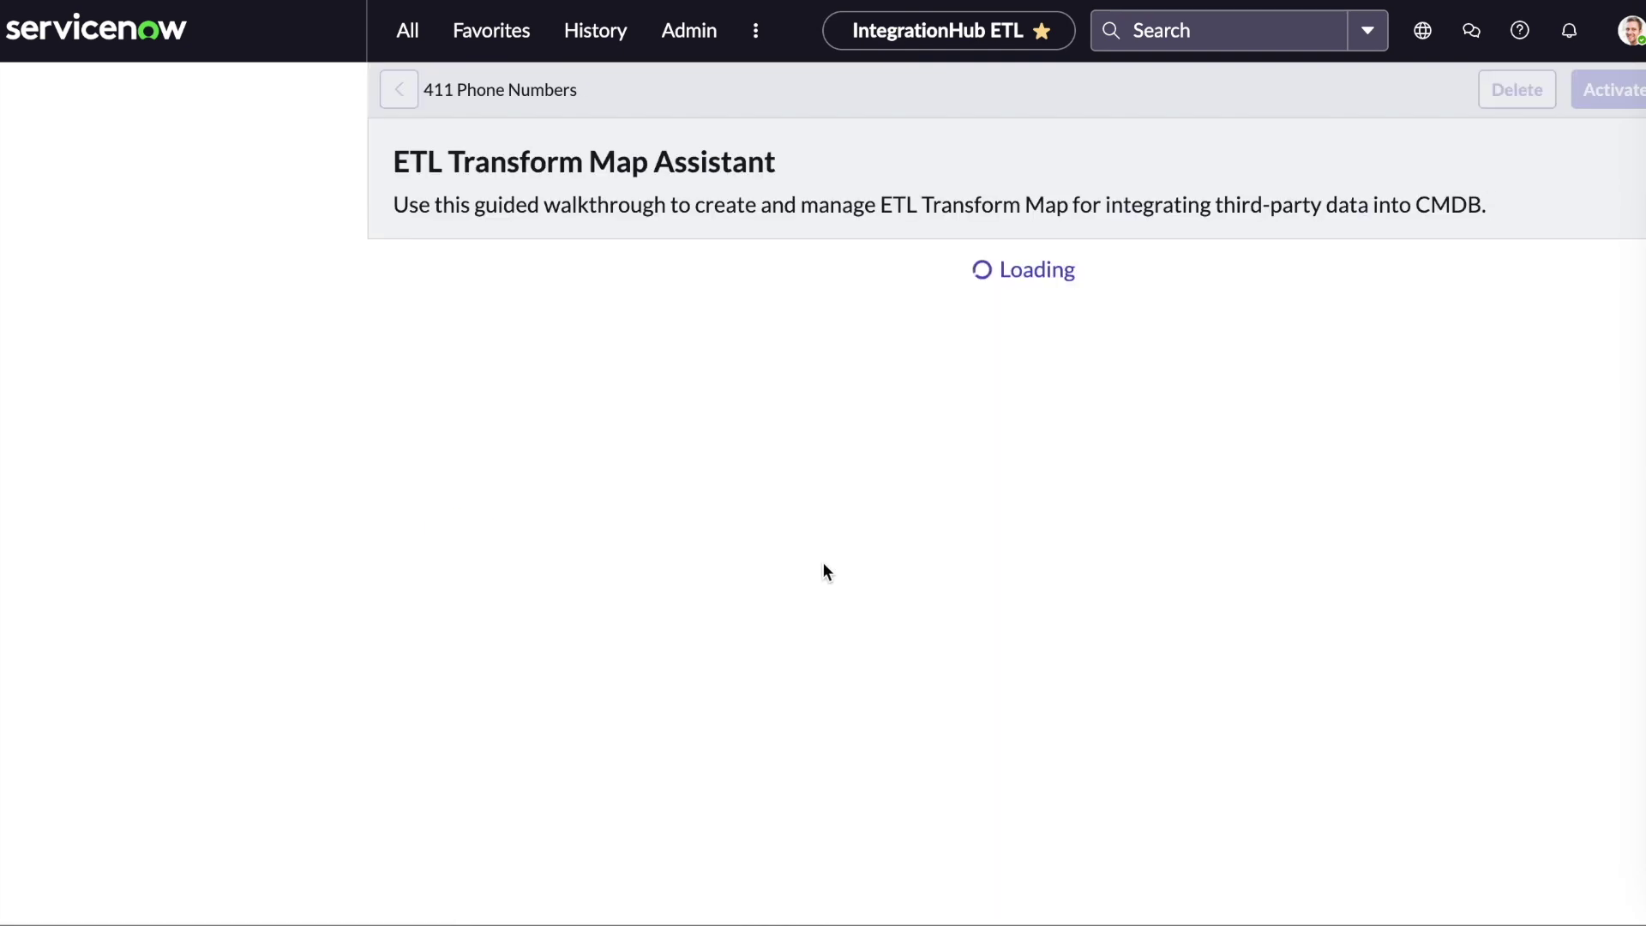
Run a test integration from Test and Rollback Integration Results, creating 2 records and updating 57
scroll(732, 678, "down", 5)
left_click(724, 763)
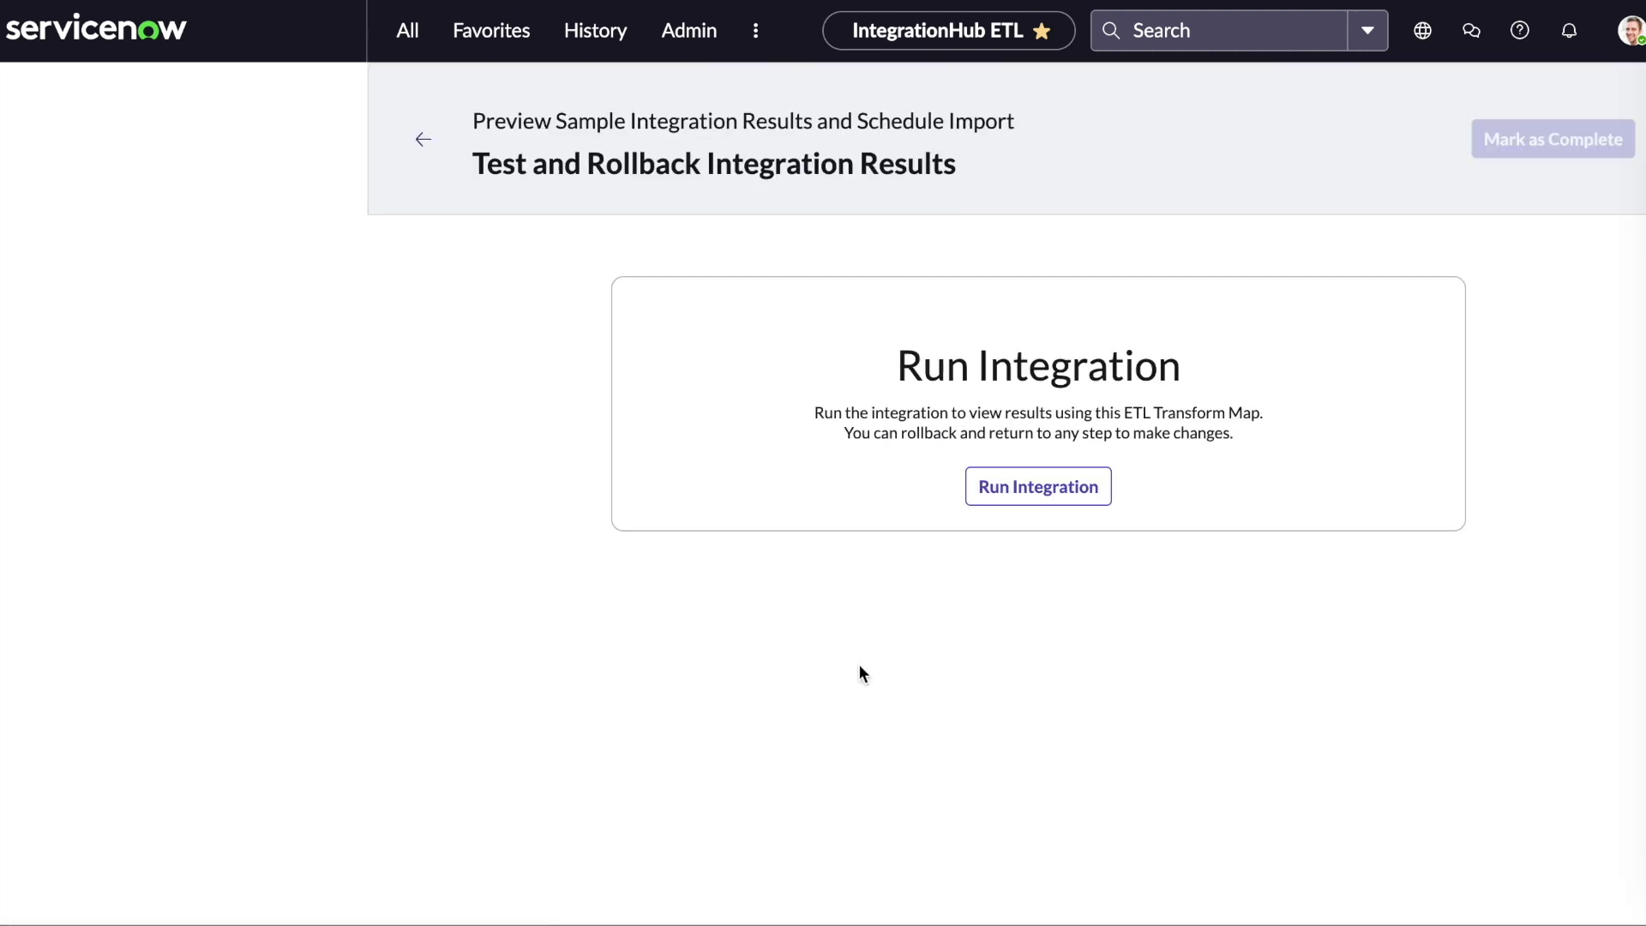
left_click(1028, 485)
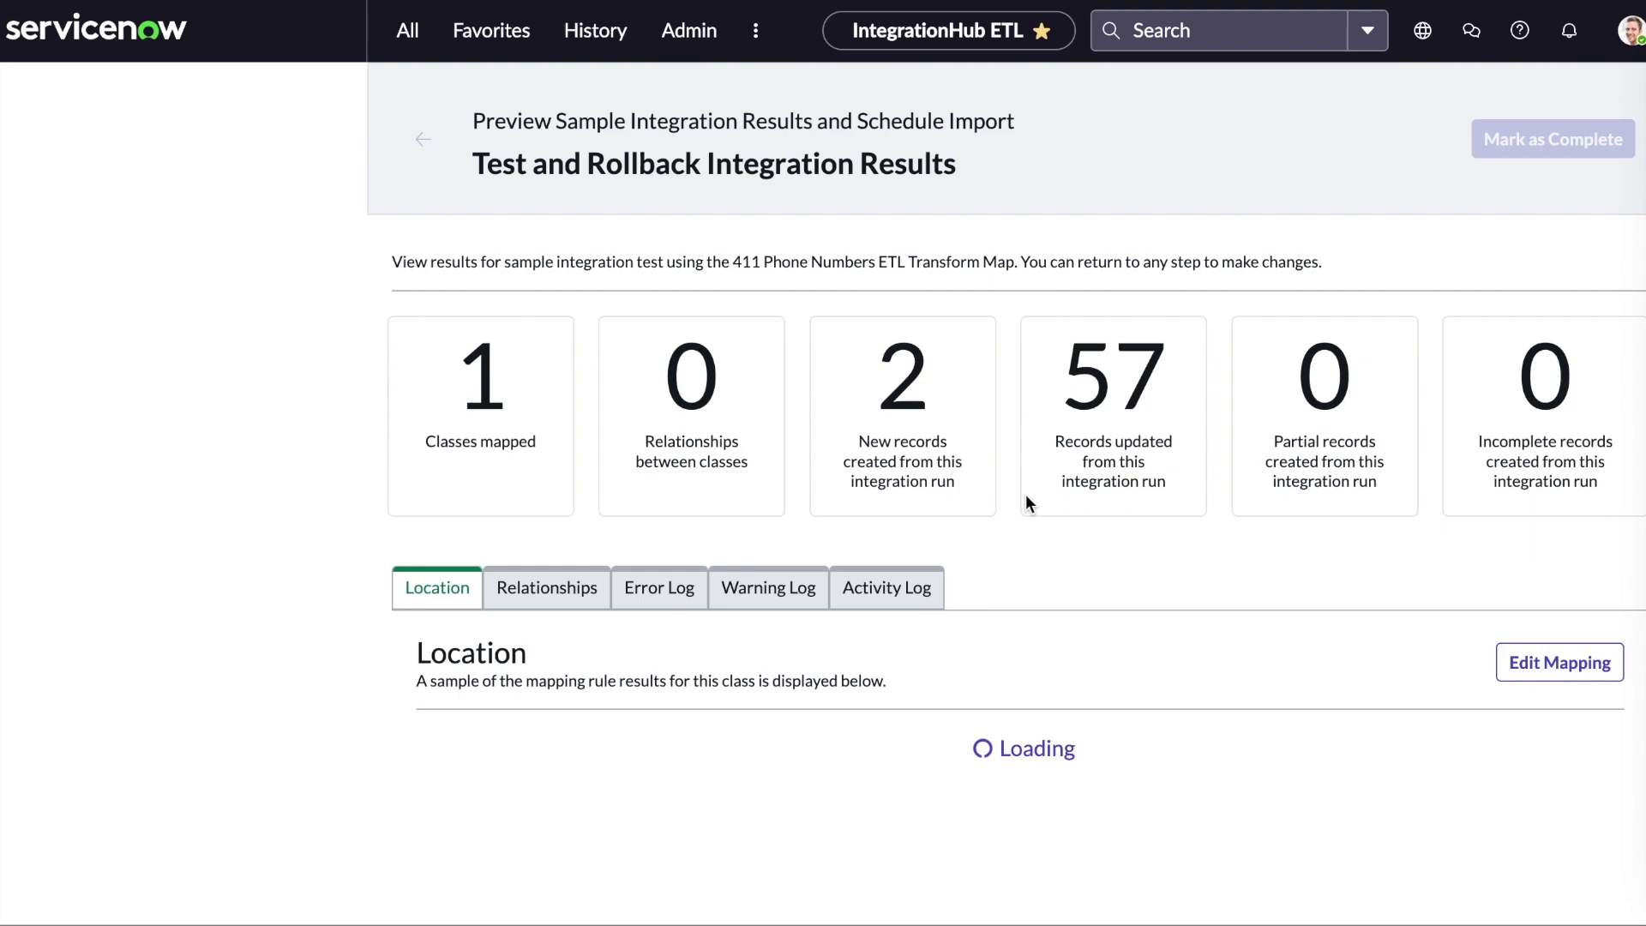
Open the 57 updated Location records to see their new phone numbers
left_click(1025, 493)
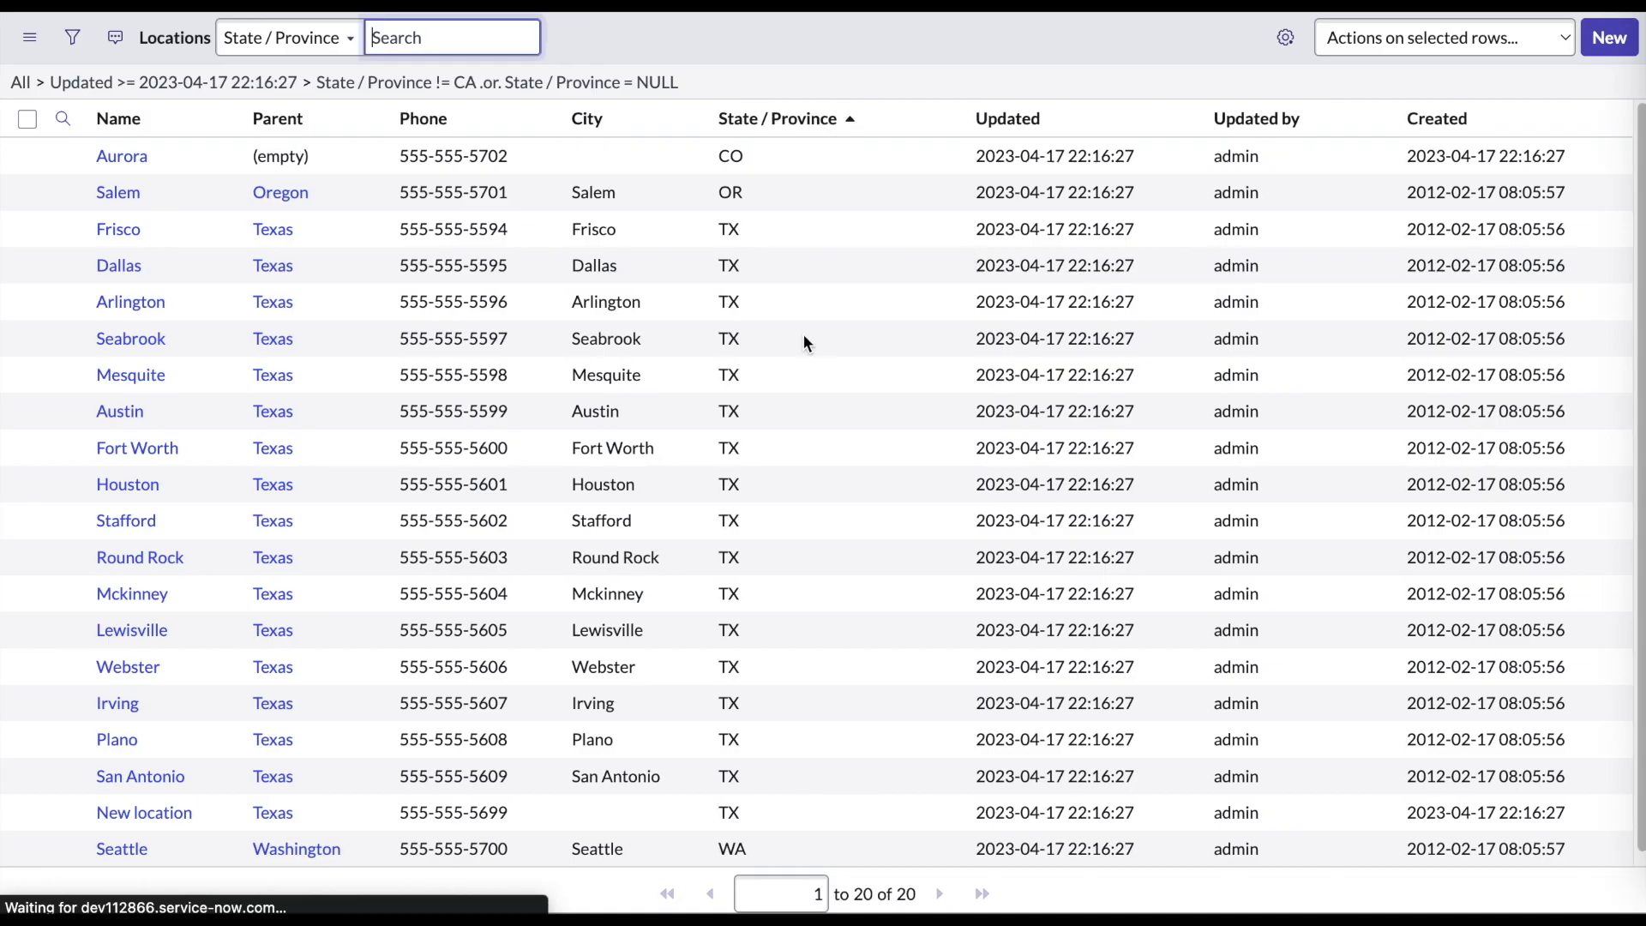